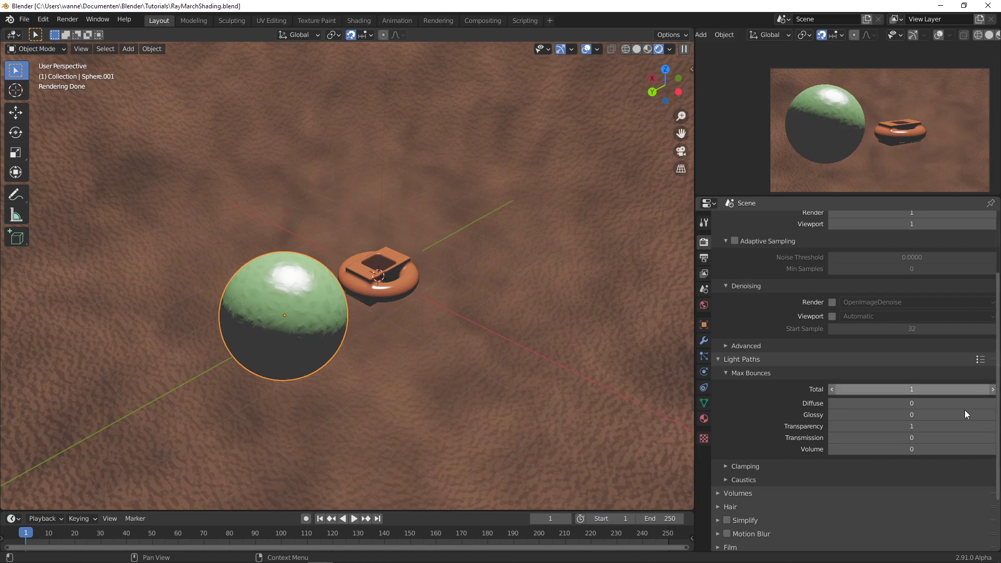
- Set Light Paths Transparency bounces to 1 so the torus renders without a black halo
left_click(914, 429)
type("1")
key("Return")
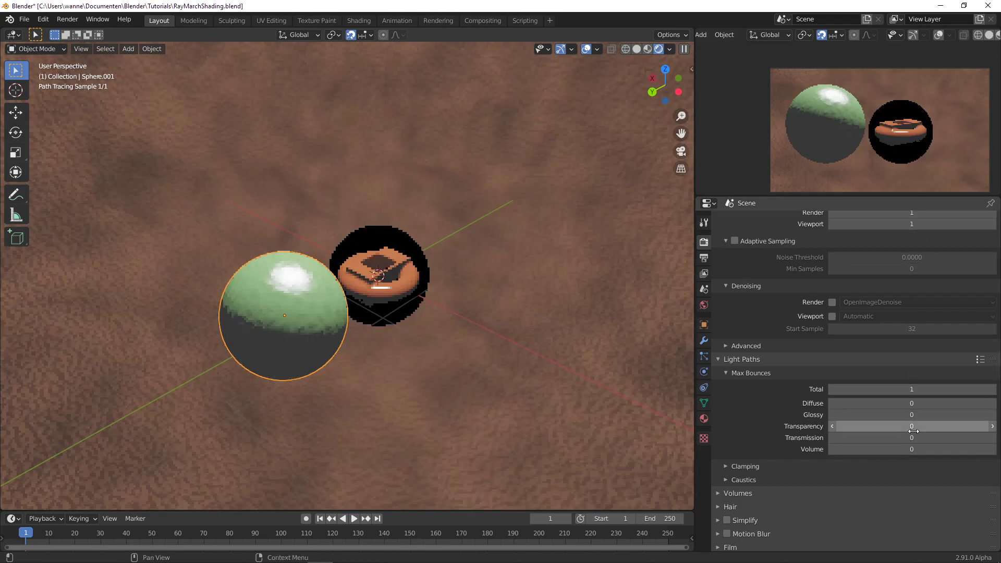
- Orbit and zoom around the sphere and torus, then switch the main area to the Shader Editor
middle_click_drag(412, 329, 266, 295)
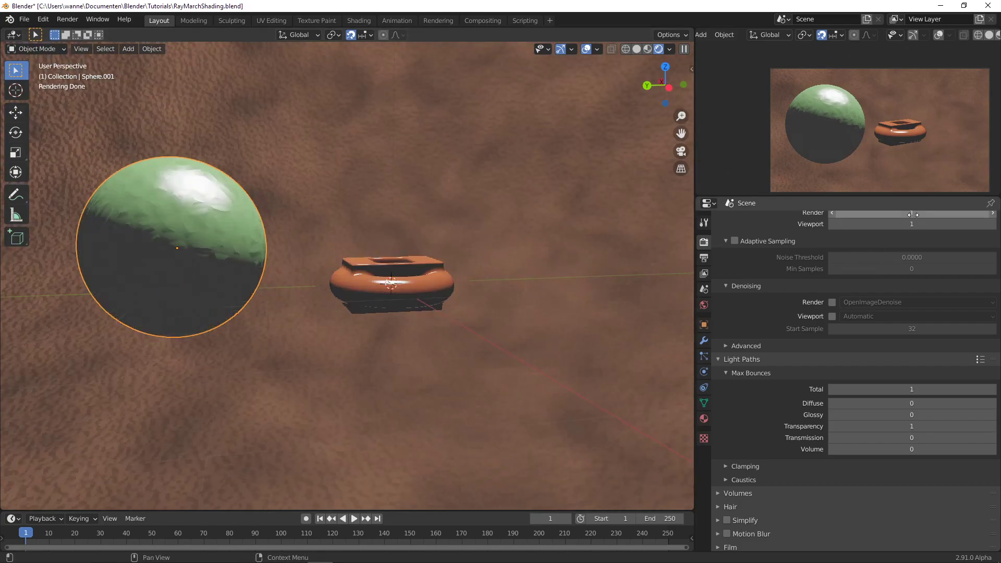
middle_click_drag(183, 373, 211, 385)
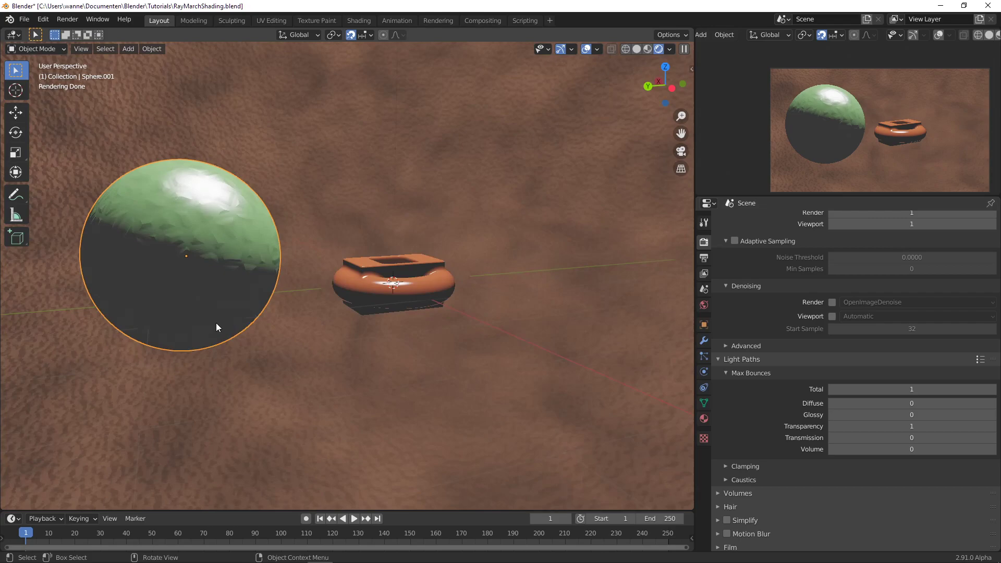
scroll(221, 263, "up", 1)
scroll(221, 263, "down", 1)
scroll(291, 167, "down", 5)
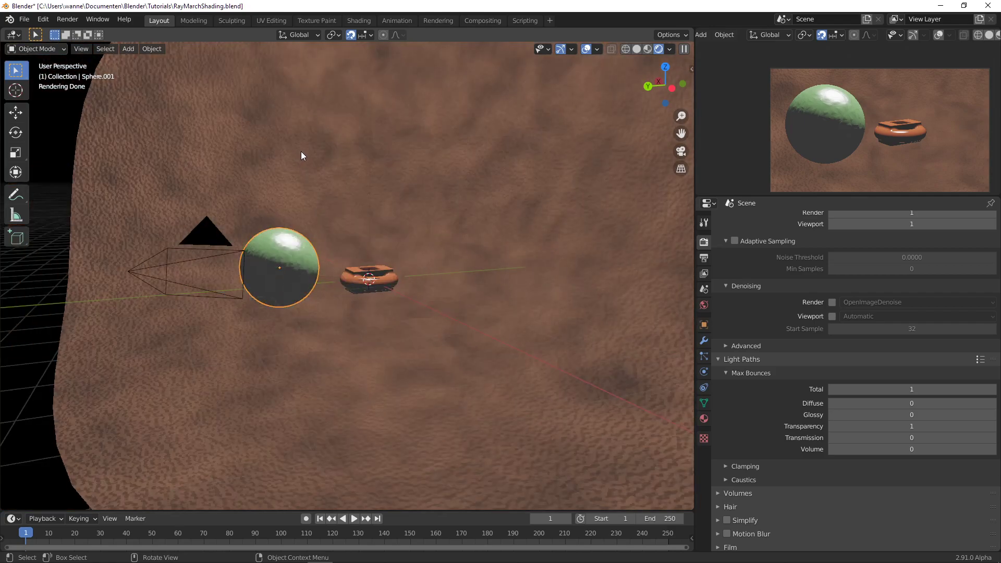
key("shift+F3")
scroll(555, 259, "down", 1)
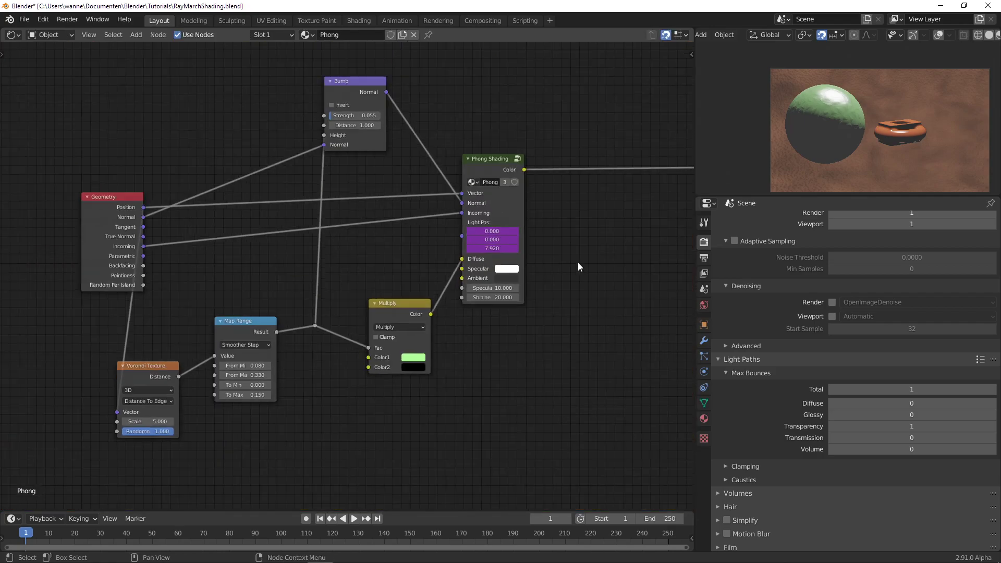
middle_click_drag(549, 242, 439, 301)
scroll(433, 282, "up", 4)
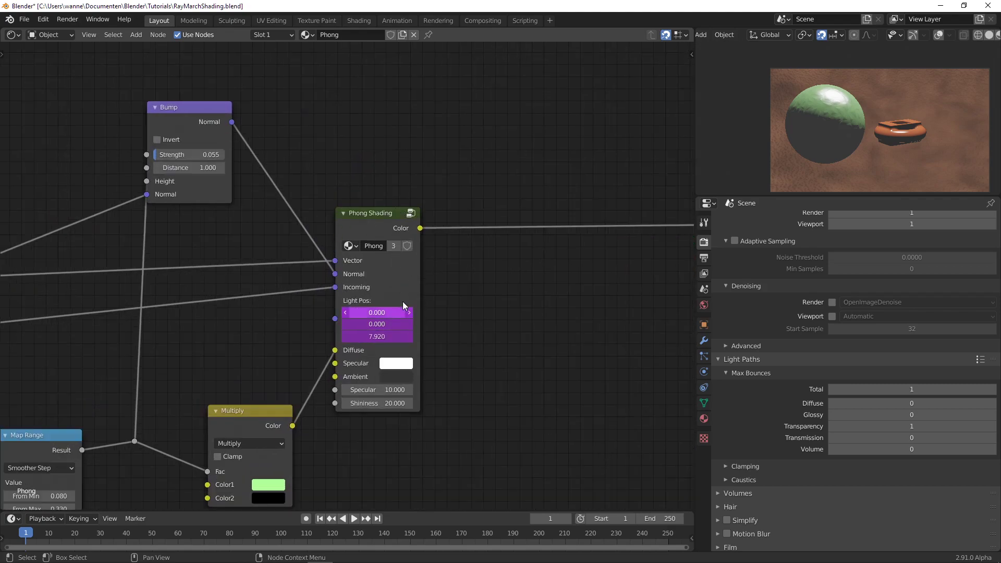
scroll(401, 289, "down", 1)
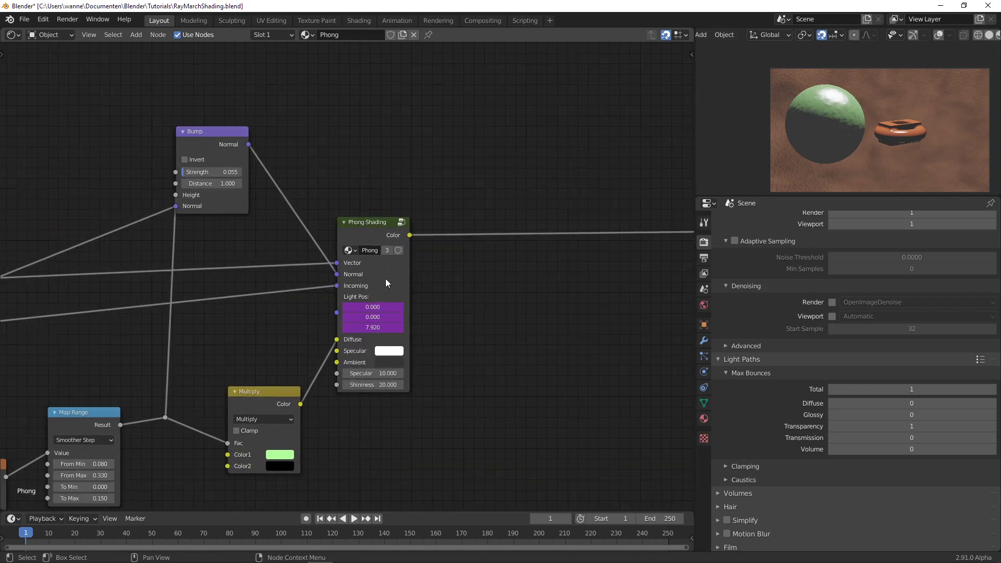
left_click(368, 233)
key("Tab")
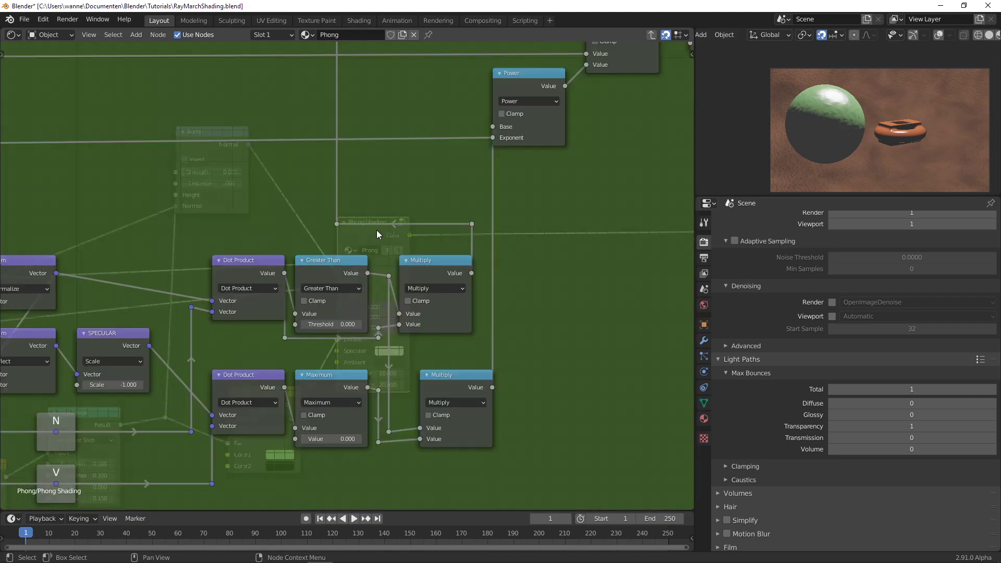
scroll(376, 230, "down", 3)
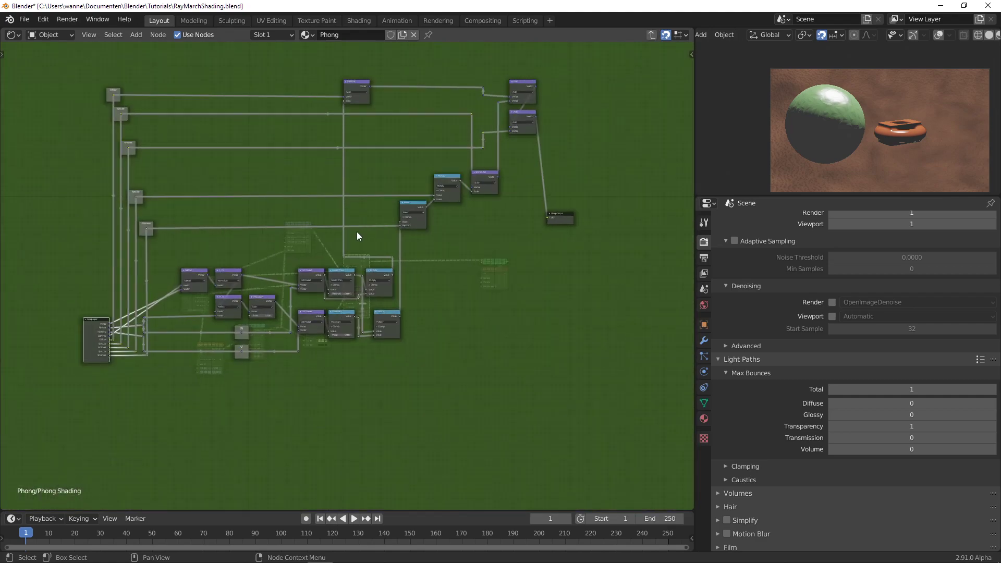
middle_click_drag(452, 254, 474, 293)
scroll(474, 292, "up", 2)
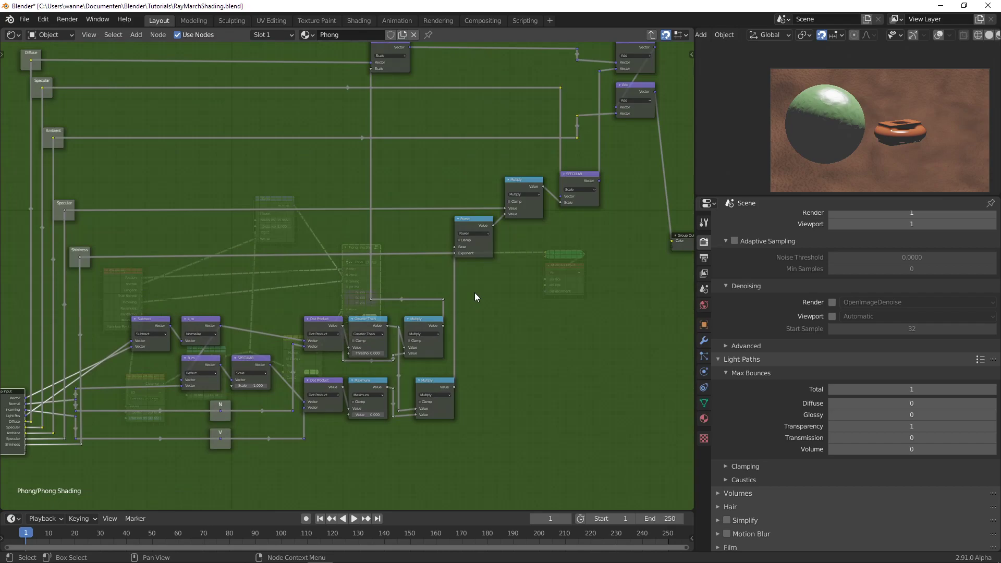
middle_click_drag(280, 306, 350, 308)
scroll(472, 328, "down", 2)
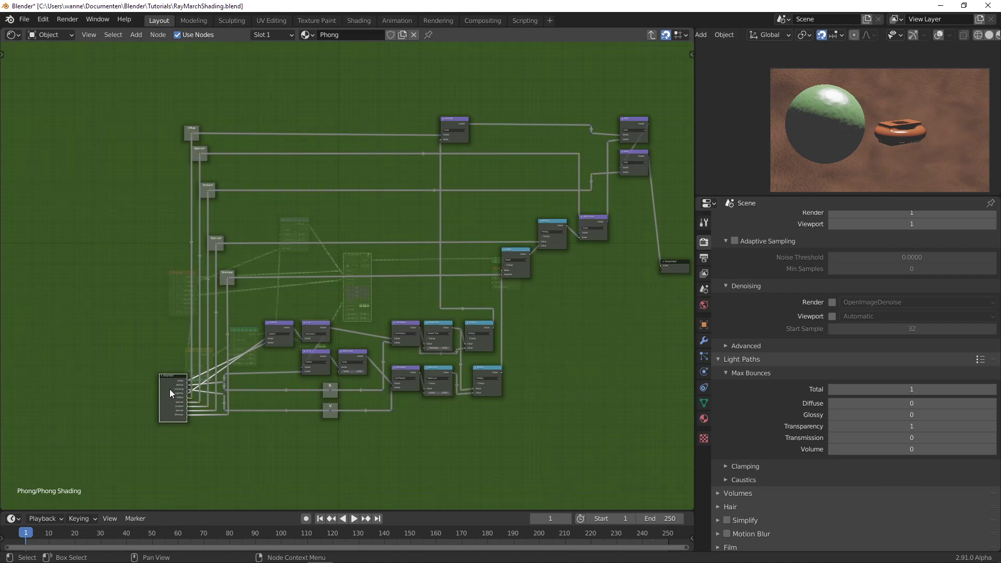
key("Tab")
scroll(390, 266, "up", 3)
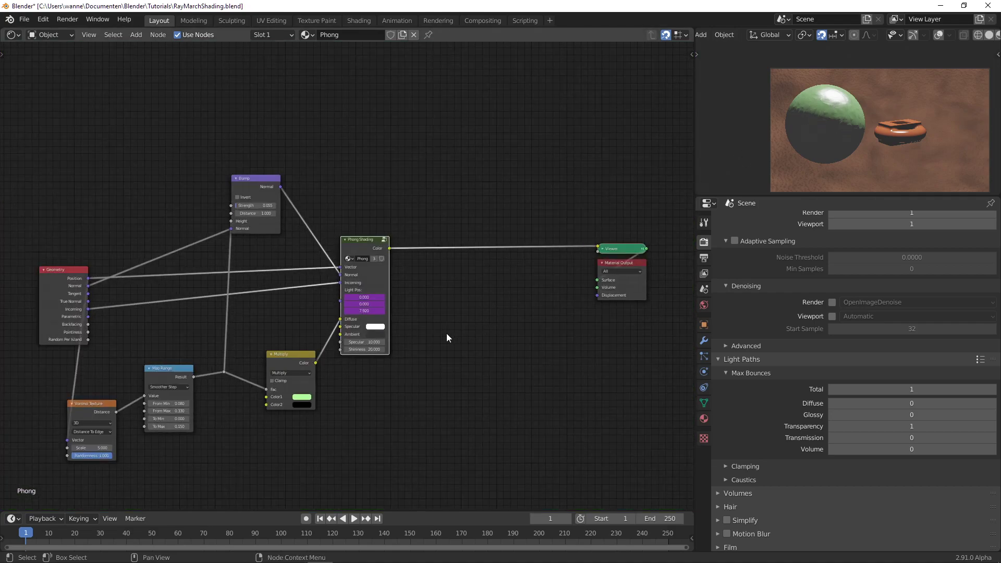
scroll(397, 379, "up", 1)
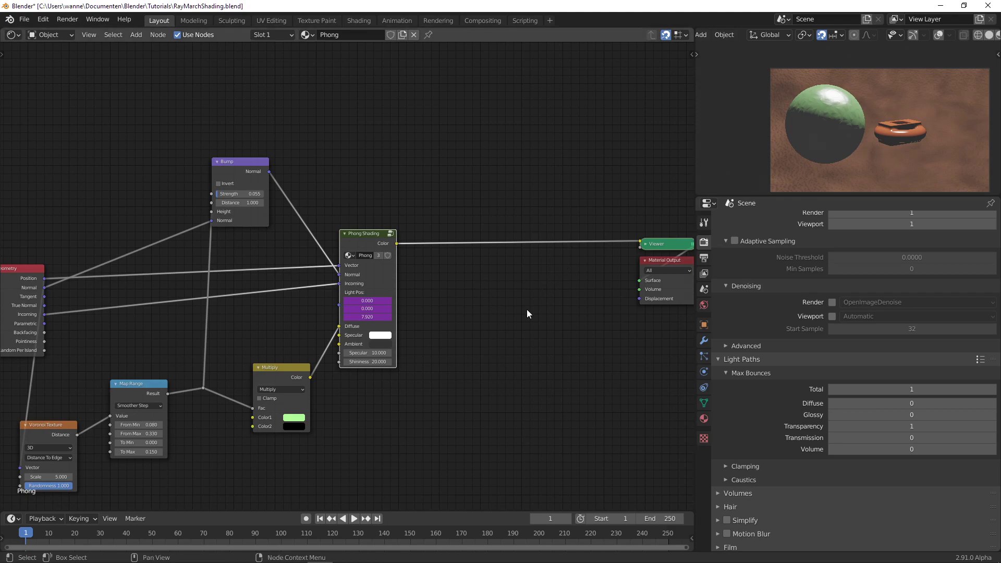
mouse_move(395, 411)
middle_mouse_down()
mouse_move(420, 389)
mouse_move(395, 407)
middle_mouse_up()
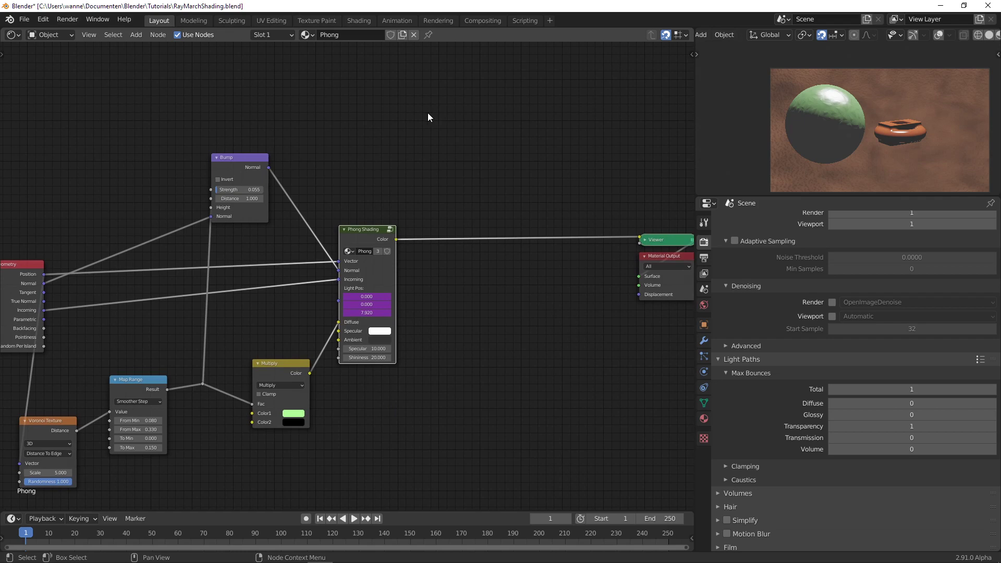
- Swing the sketch's blue normal toward the red vector until the dot product reads 0,991
key("alt+Tab")
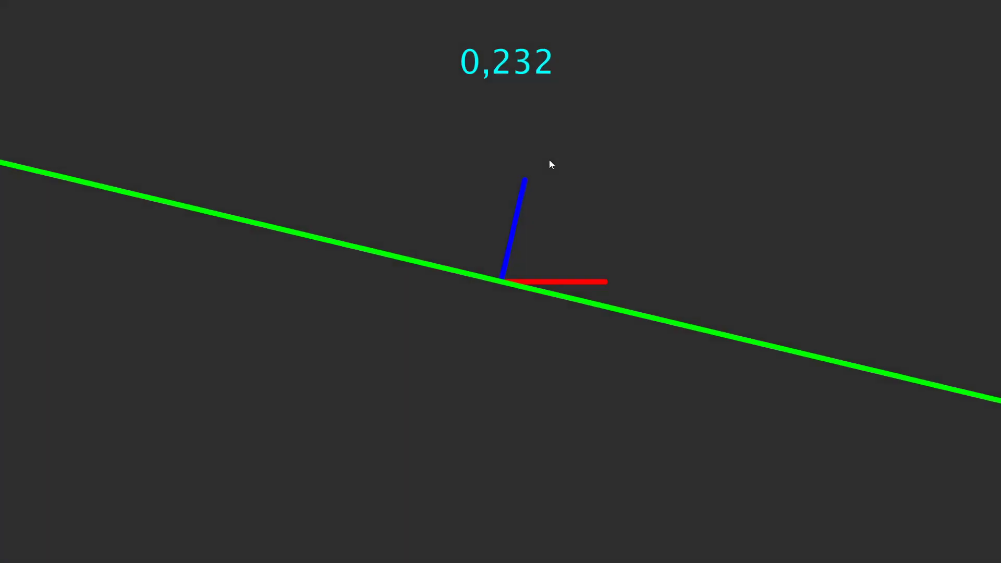
left_click_drag(551, 164, 496, 148)
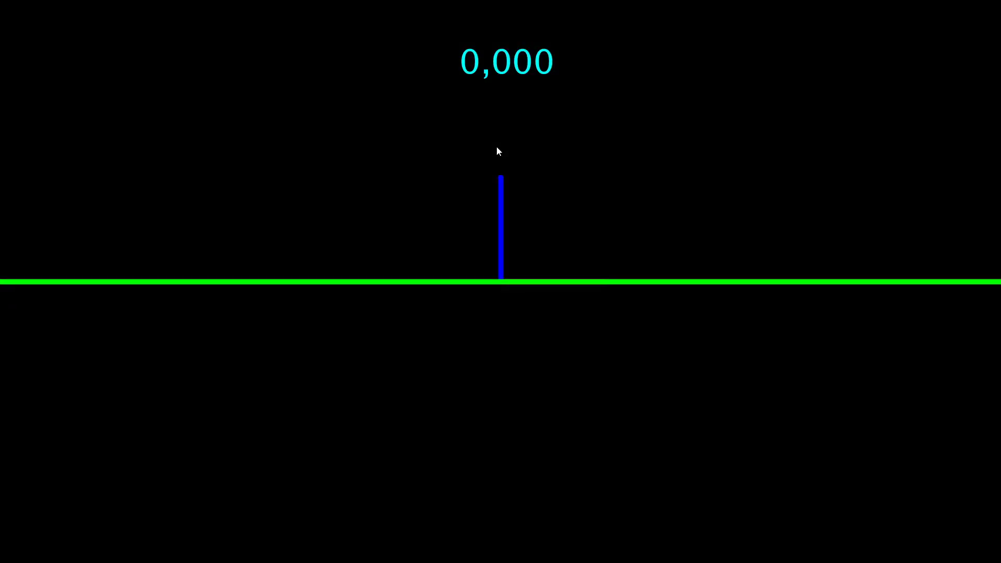
mouse_move(496, 147)
left_mouse_down()
mouse_move(509, 158)
mouse_move(499, 151)
left_mouse_up()
left_click_drag(499, 155, 596, 271)
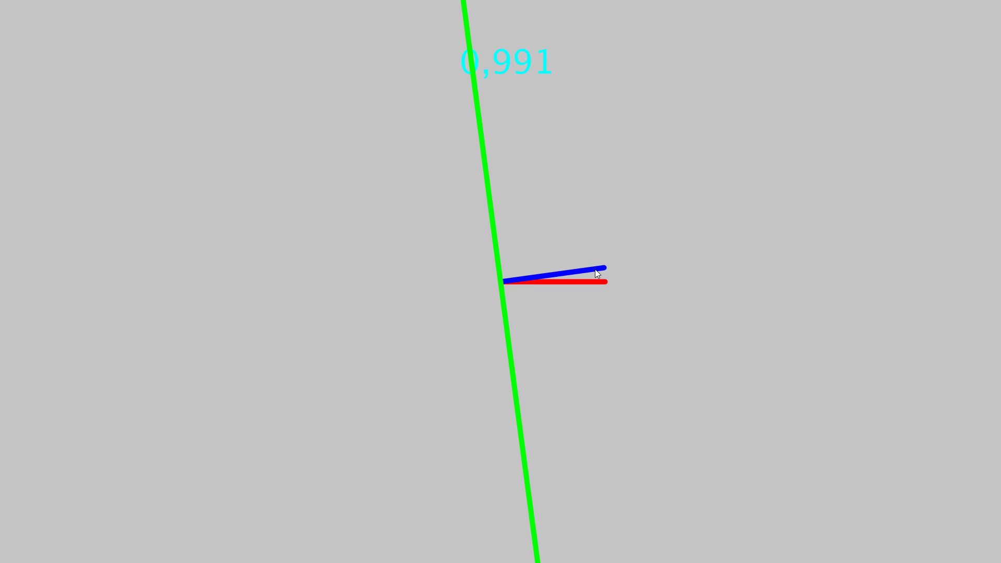
- Sweep the normal through several angles, from aligned with the red vector to vertical at 0,000
mouse_move(595, 270)
left_mouse_down()
mouse_move(605, 284)
mouse_move(612, 226)
mouse_move(628, 284)
mouse_move(545, 138)
mouse_move(564, 175)
mouse_move(528, 144)
mouse_move(577, 268)
mouse_move(601, 279)
mouse_move(585, 198)
mouse_move(610, 295)
mouse_move(594, 227)
mouse_move(608, 282)
mouse_move(529, 78)
mouse_move(516, 68)
mouse_move(603, 260)
left_mouse_up()
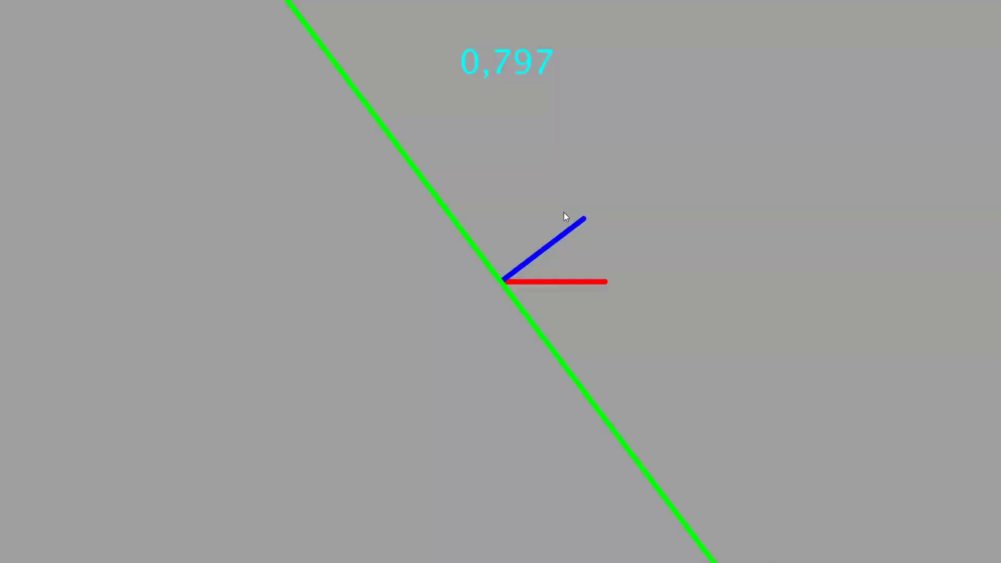
left_click_drag(564, 213, 586, 223)
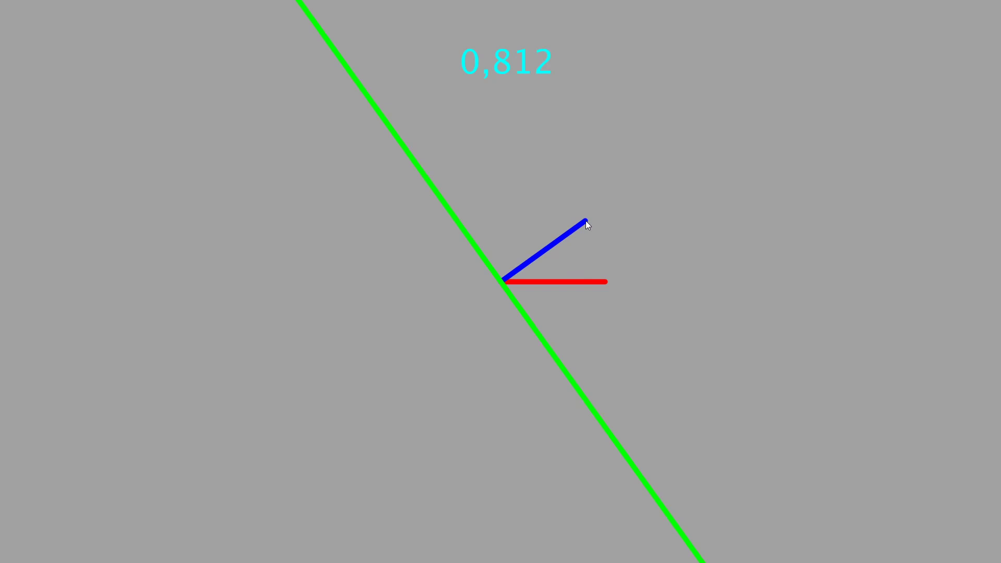
left_click_drag(585, 221, 541, 187)
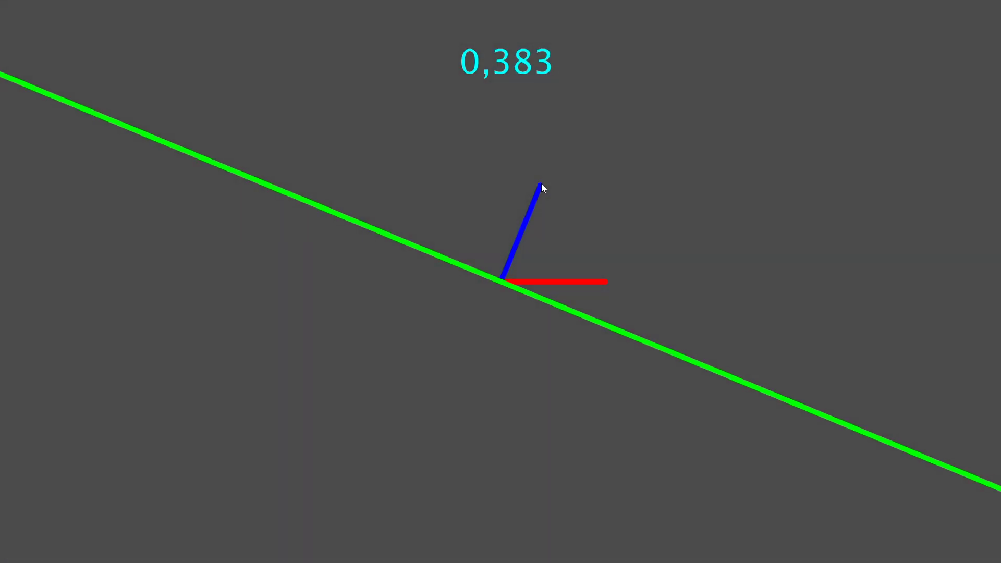
left_click_drag(542, 186, 479, 163)
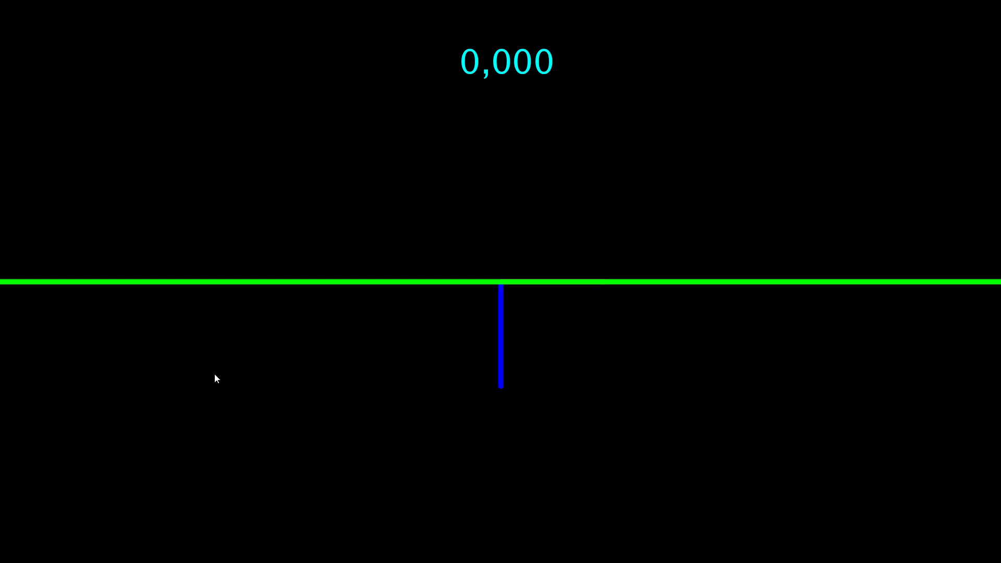
left_click_drag(322, 196, 553, 179)
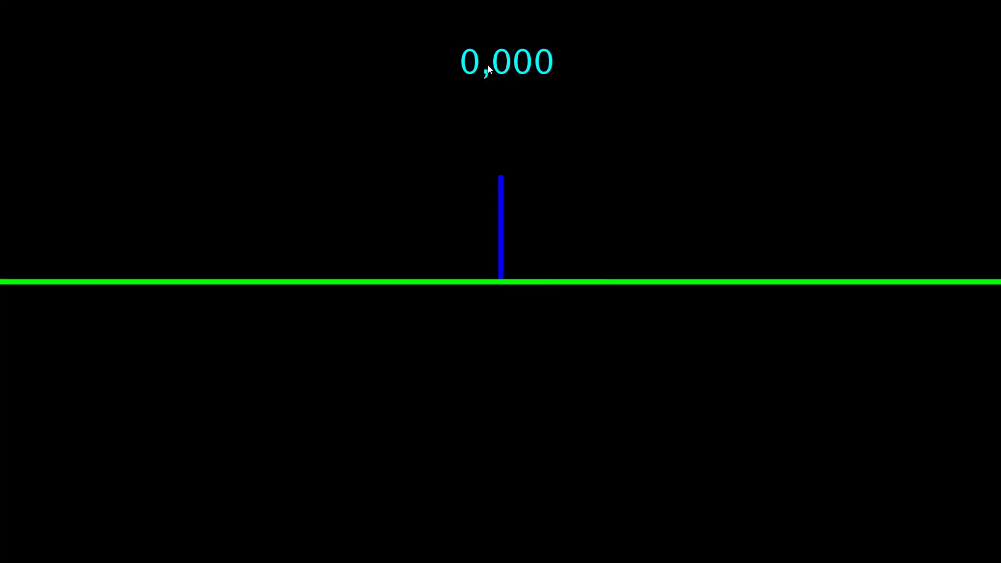
left_click_drag(481, 151, 554, 179)
- Return to Blender's Phong node tree and orbit the 3D view out of camera view
key("alt+Tab")
key("alt+Tab")
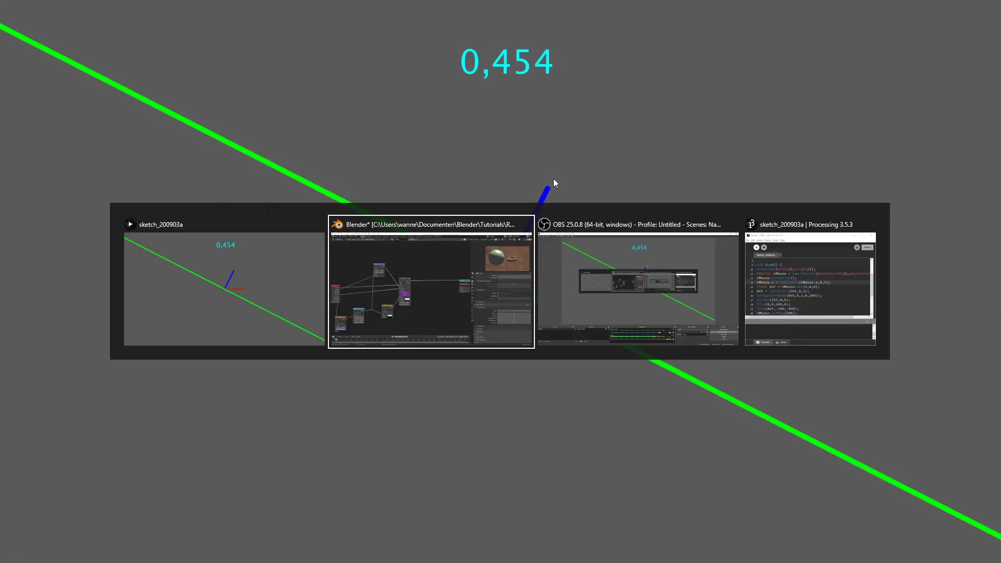
key("alt+Tab")
key("alt+Tab")
key("Tab")
key("Tab")
key("Tab")
key("Tab")
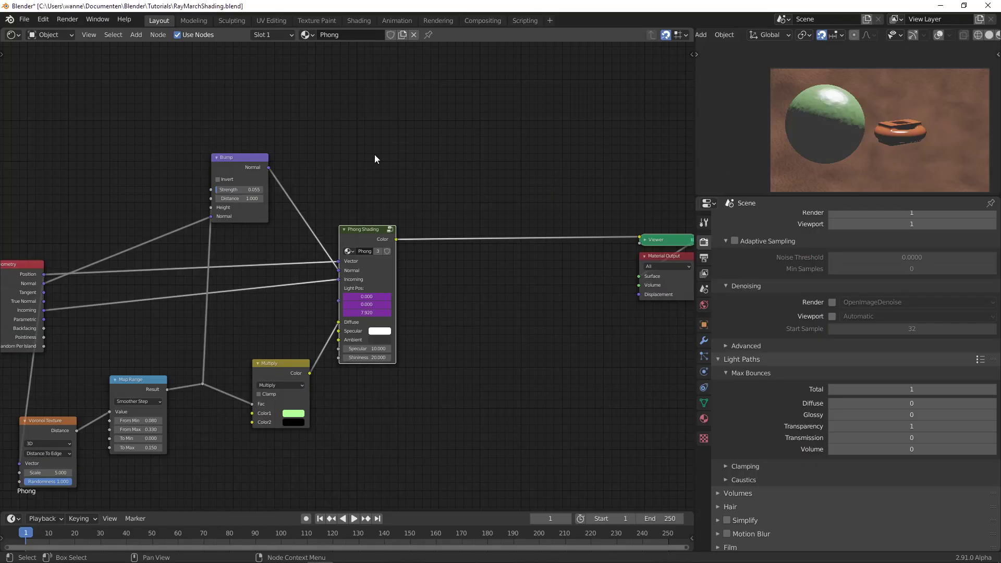
scroll(374, 155, "down", 2)
middle_click_drag(919, 107, 878, 124)
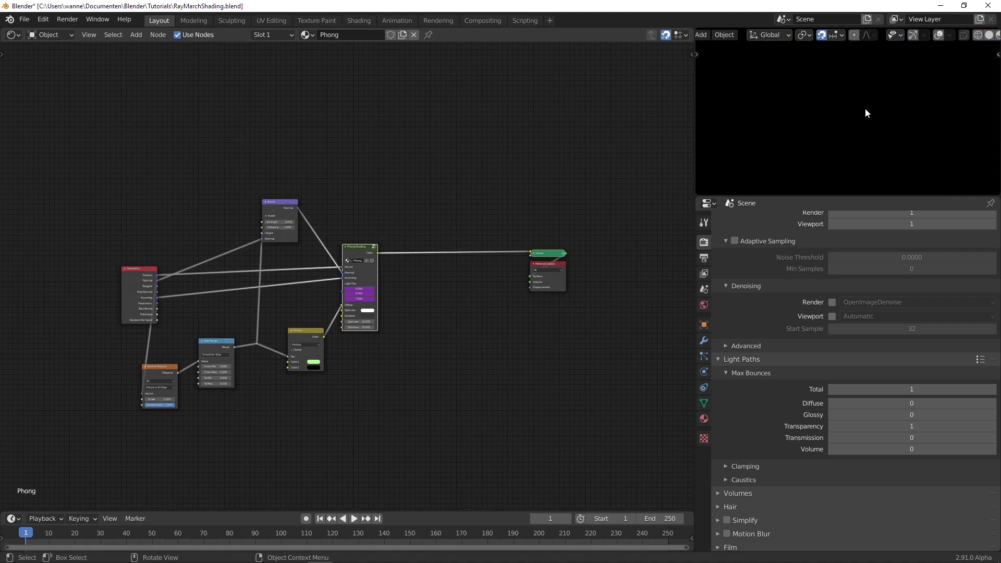
- Add a Suzanne monkey, assign it the Tutorial material and shade it smooth
key("shift+a")
mouse_move(865, 108)
left_click(923, 214)
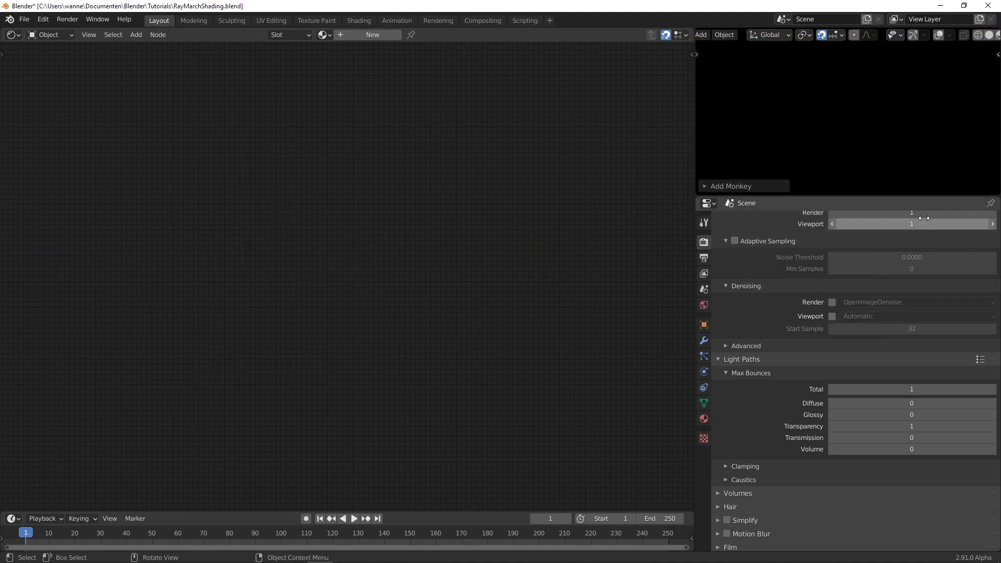
left_click(325, 34)
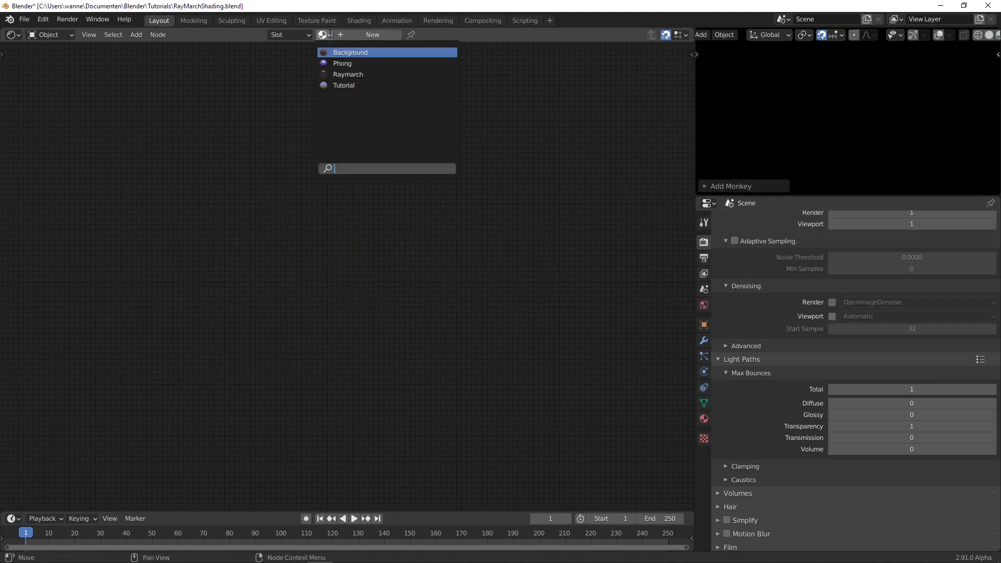
left_click(343, 86)
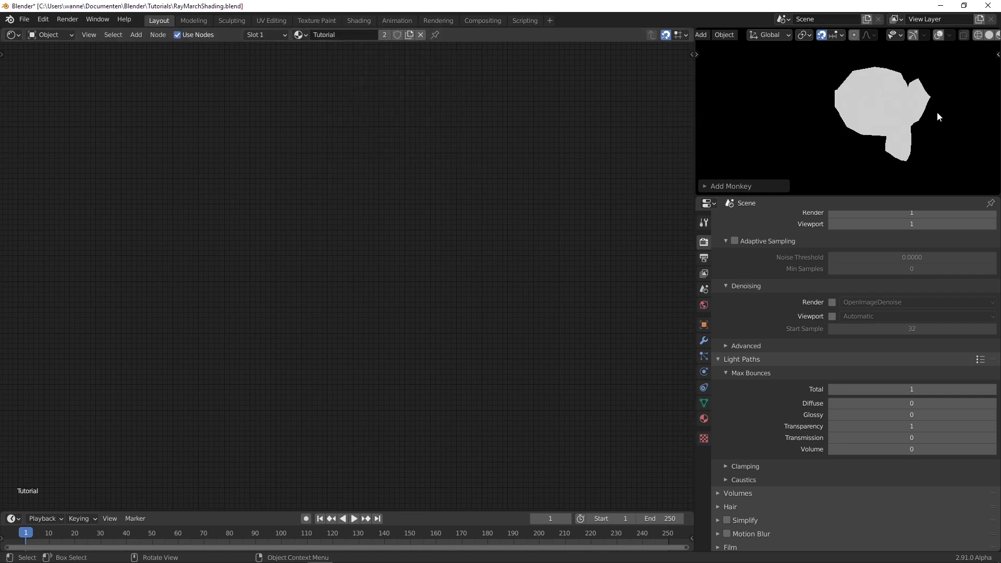
middle_click_drag(844, 132, 820, 119)
right_click(842, 101)
left_click(842, 101)
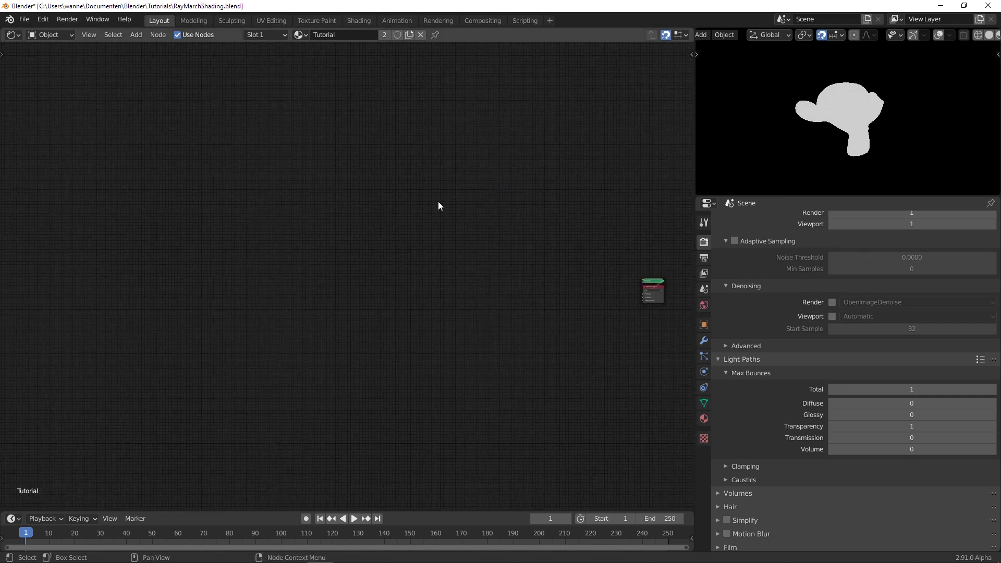
- Frame the Viewer and Material Output nodes, pan them right and bring up the Add node menu
key("Home")
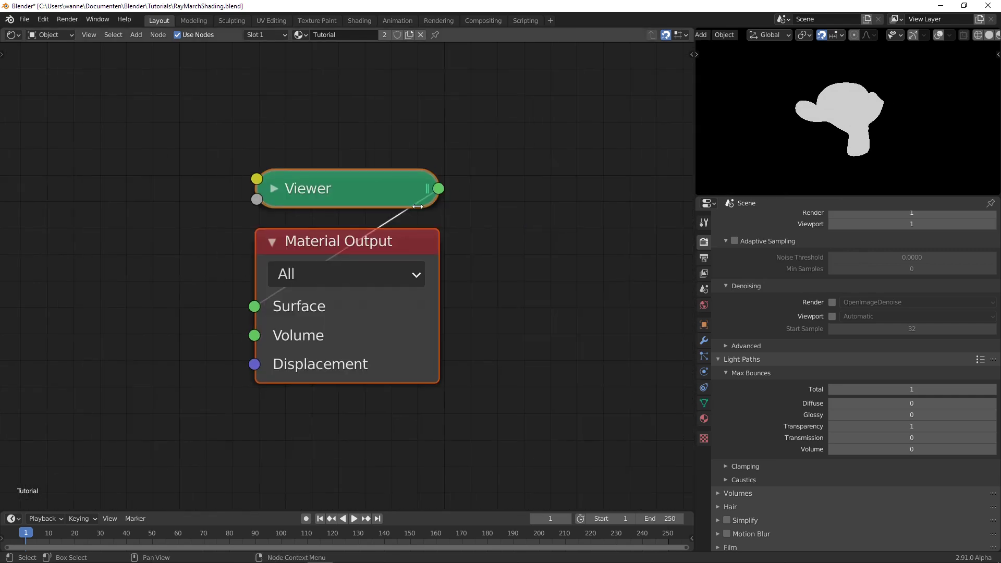
scroll(277, 244, "down", 5)
middle_click_drag(218, 266, 391, 260)
scroll(341, 244, "down", 4)
middle_click_drag(250, 235, 340, 264)
key("shift+a")
- Add a Geometry input node and preview its Position output on Suzanne through the Viewer
mouse_move(233, 269)
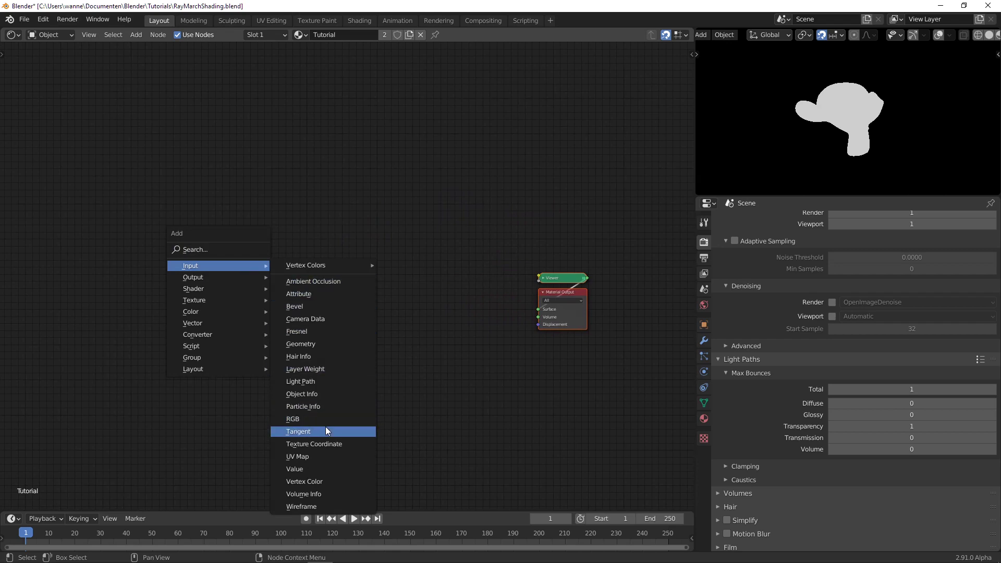
left_click(318, 342)
left_click(162, 295)
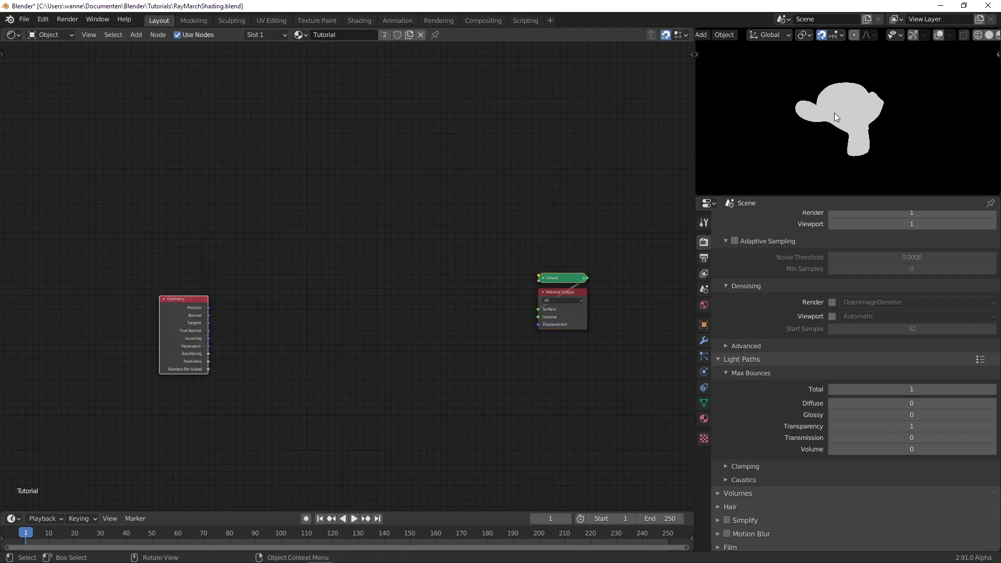
middle_click_drag(431, 311, 477, 299)
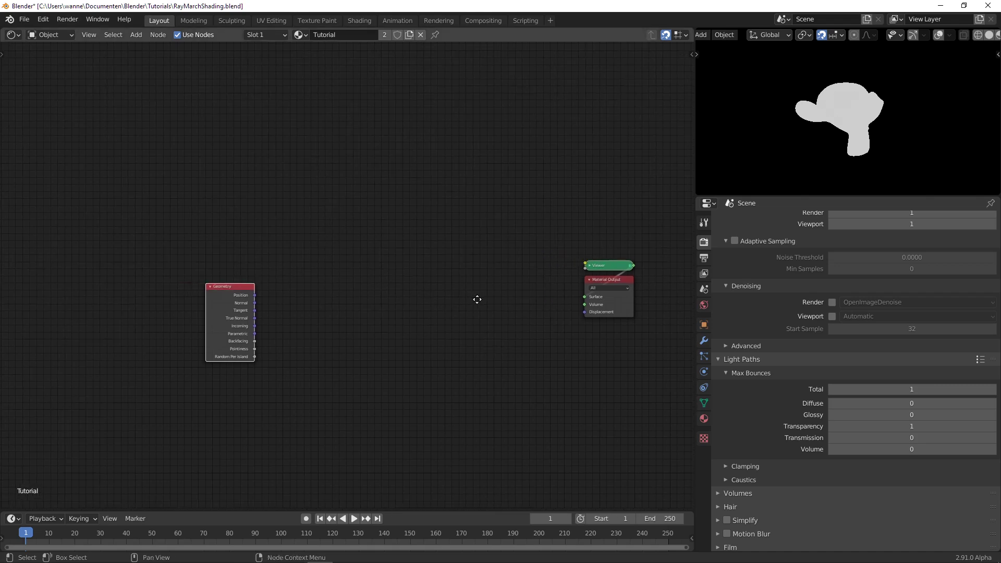
scroll(265, 332, "up", 2)
scroll(284, 311, "down", 1)
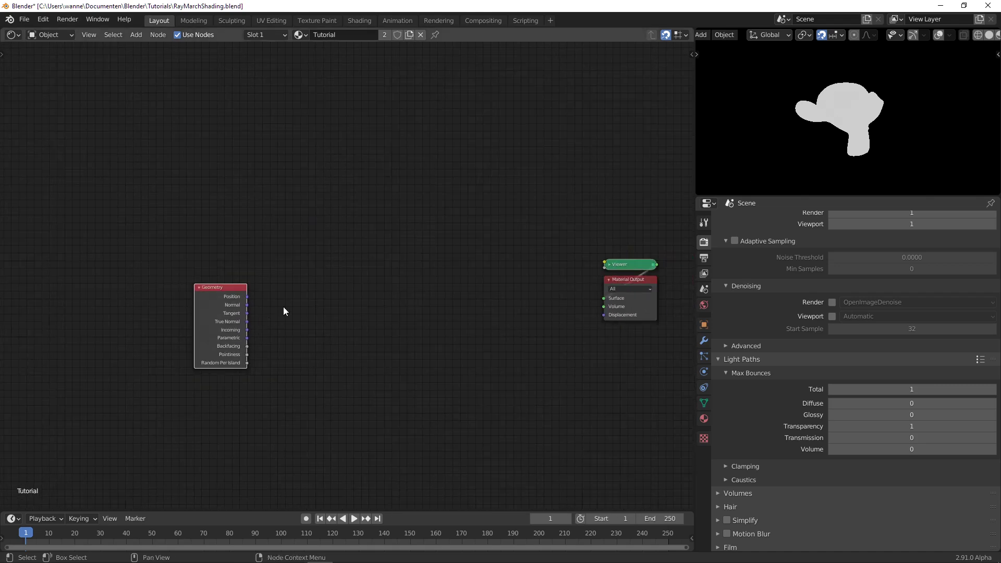
left_click(221, 304, "ctrl+shift")
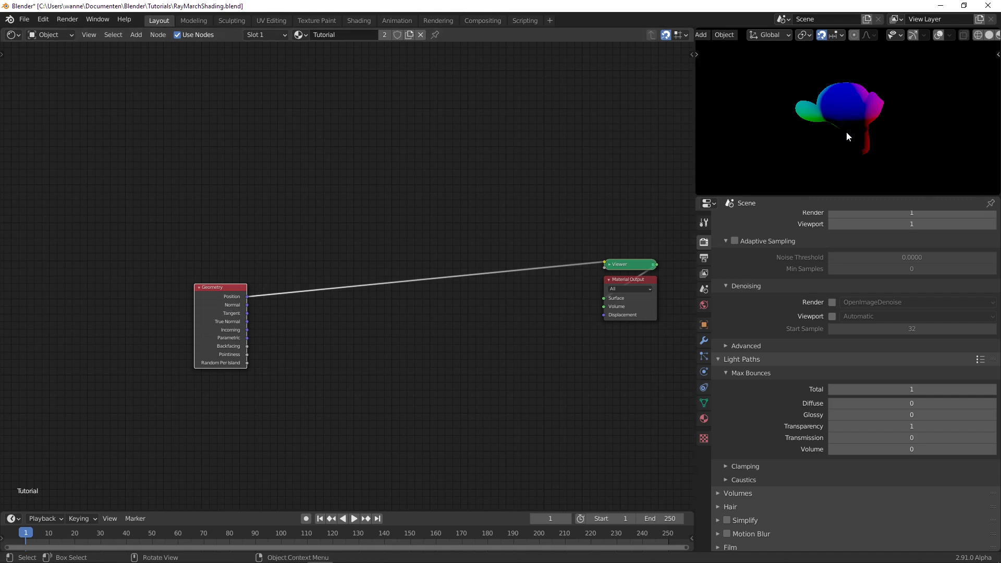
key("g")
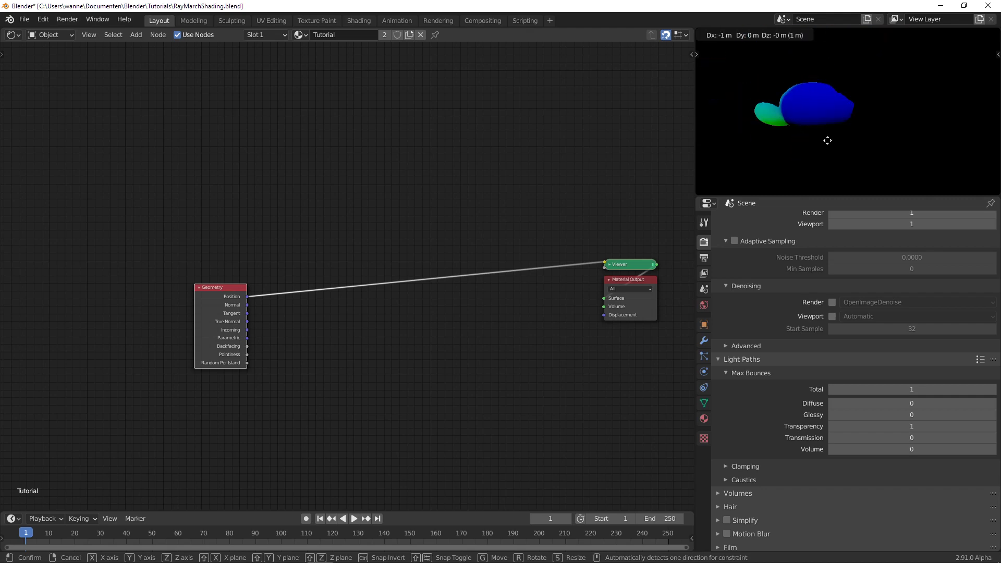
left_click(851, 140)
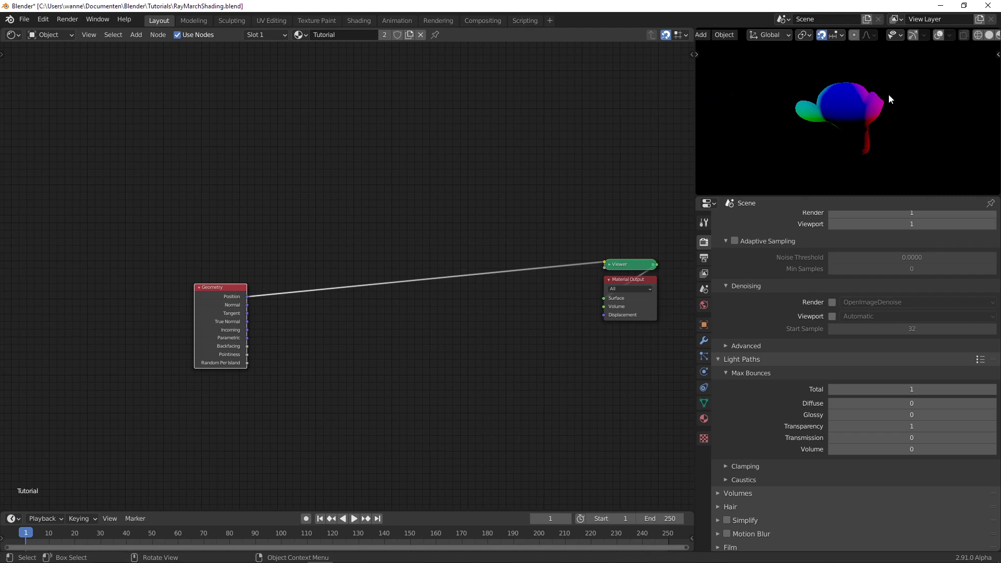
- Cycle the preview through Normal, True Normal, Incoming, Pointiness and Random Per Island, ending on Position
left_click(224, 305, "ctrl+shift")
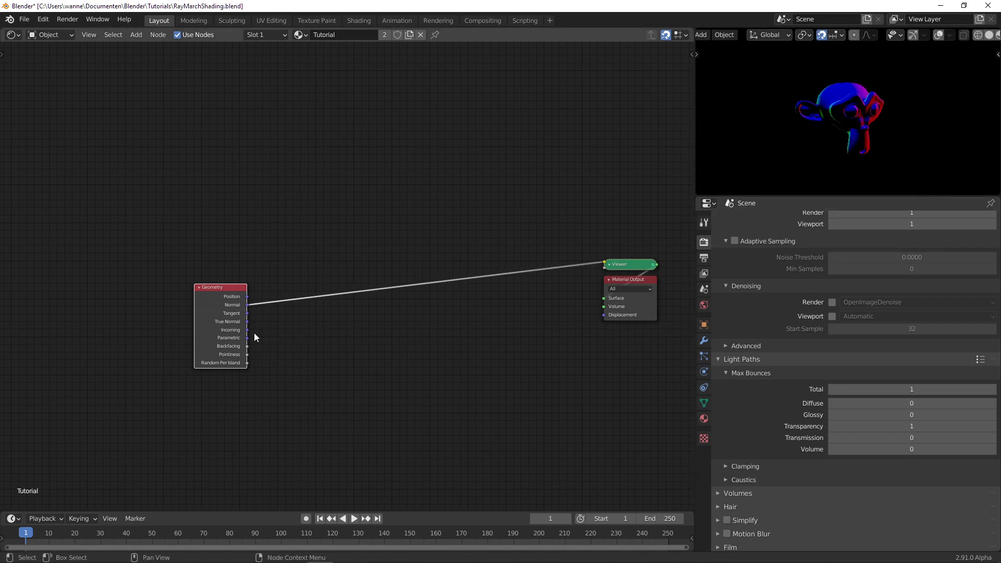
left_click(232, 321, "ctrl+shift")
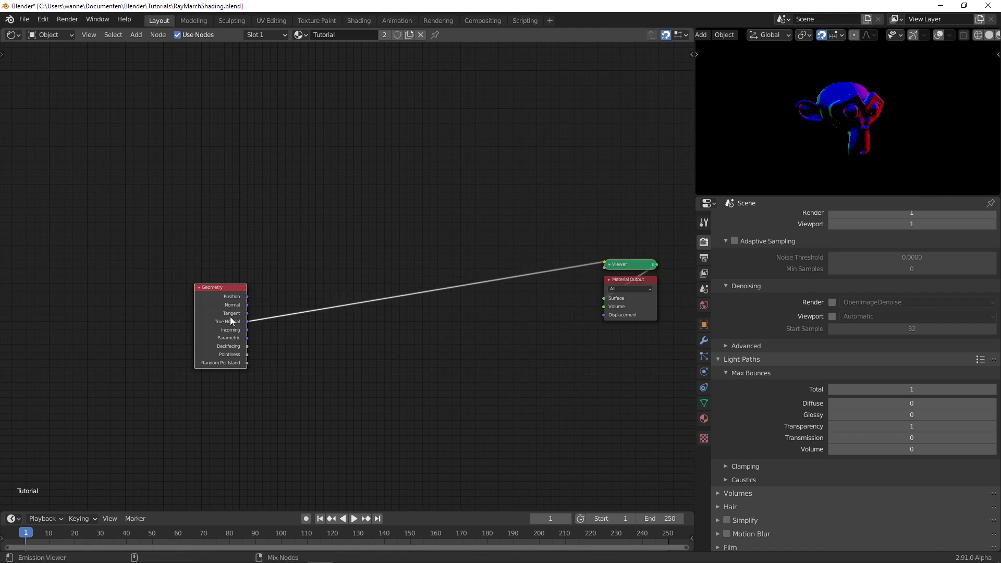
left_click(230, 329, "ctrl+shift")
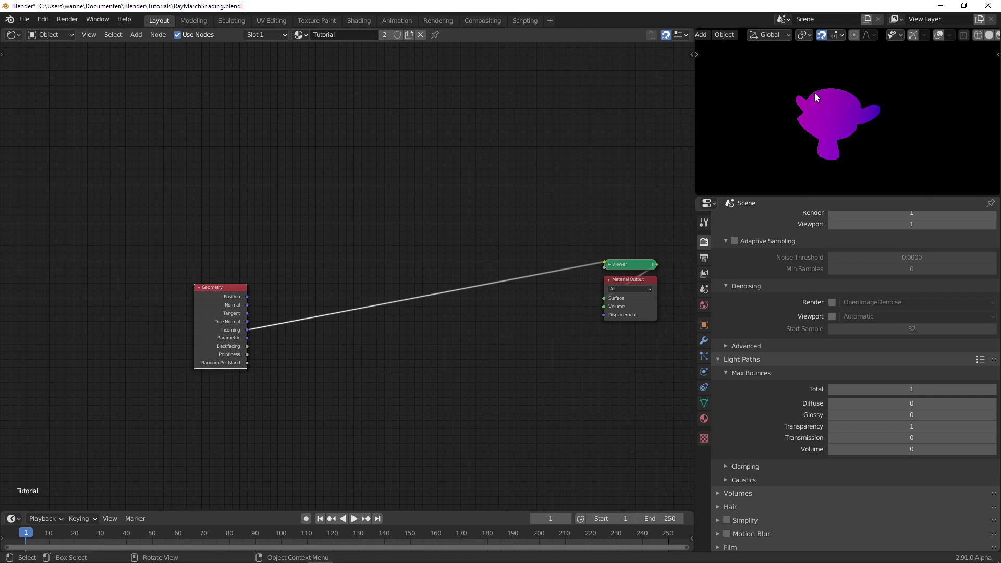
middle_click_drag(317, 291, 267, 310)
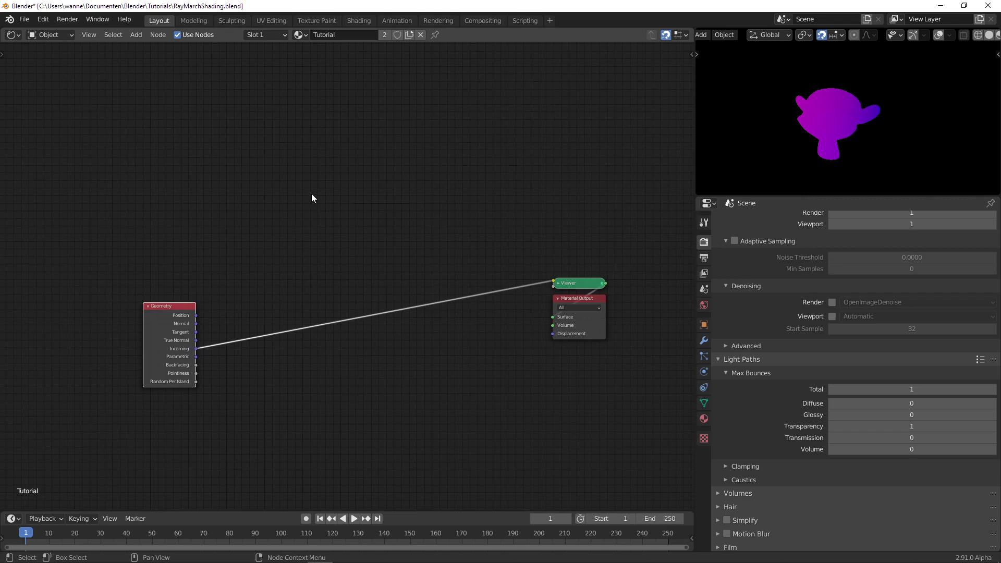
scroll(323, 203, "down", 1)
scroll(312, 216, "up", 1)
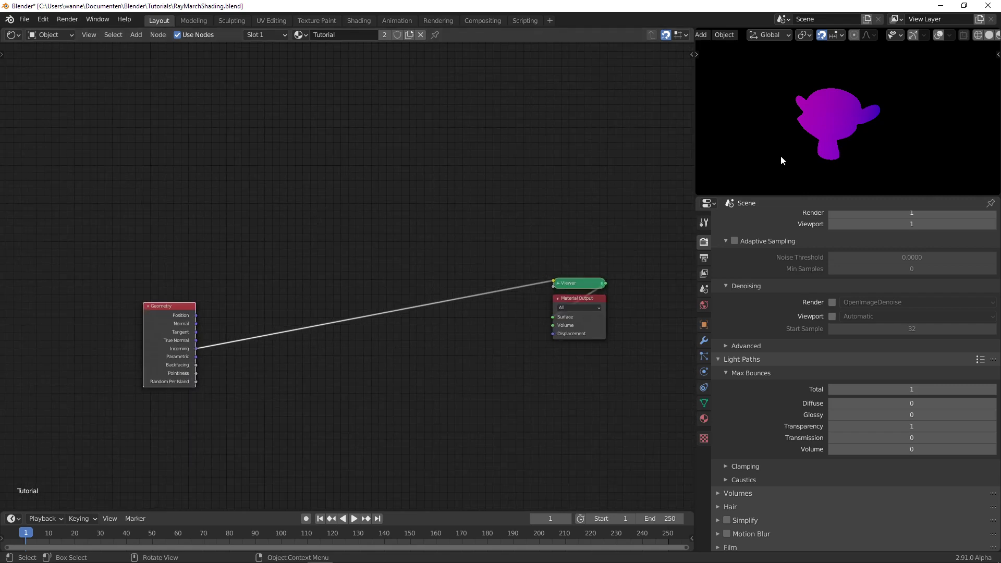
left_click(169, 334, "ctrl+shift")
left_click(168, 334, "ctrl+shift")
left_click(169, 334, "ctrl+shift")
left_click(169, 331, "ctrl+shift")
left_click(169, 331, "ctrl+shift")
- Add a Combine XYZ node from the Converter menu
mouse_move(852, 110)
middle_mouse_down()
mouse_move(874, 68)
mouse_move(853, 94)
middle_mouse_up()
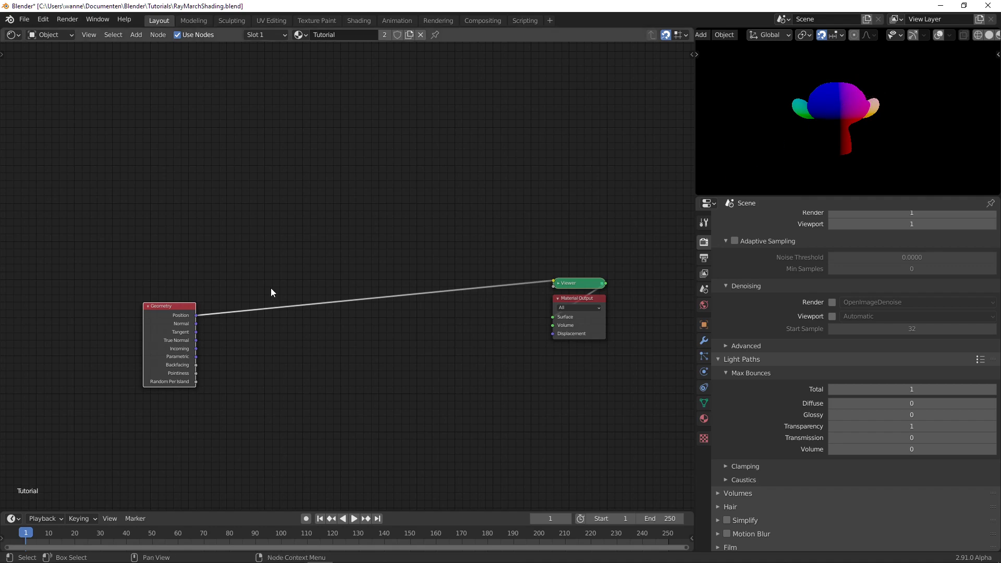
scroll(243, 236, "up", 1)
middle_click_drag(244, 235, 275, 246)
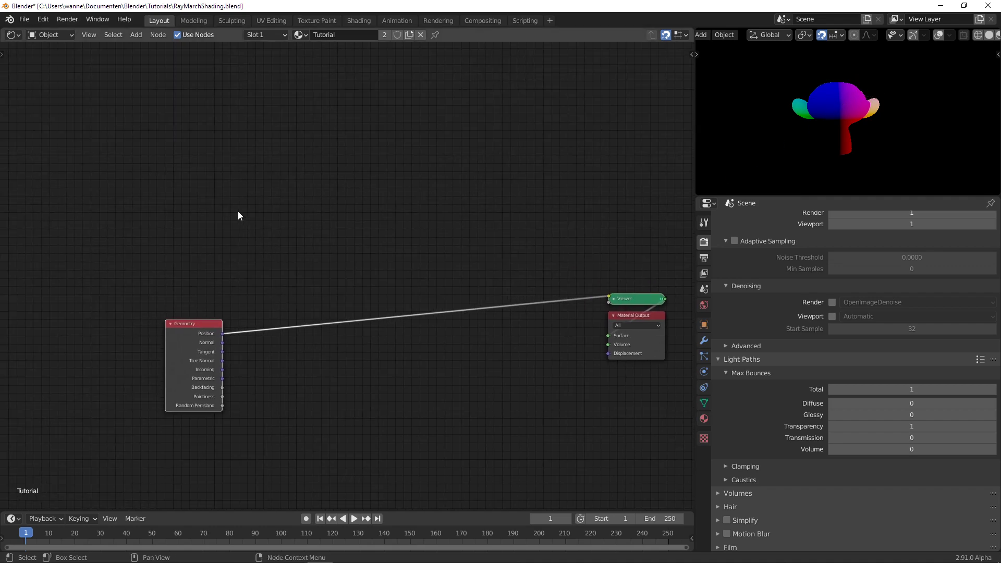
key("shift+a")
mouse_move(199, 283)
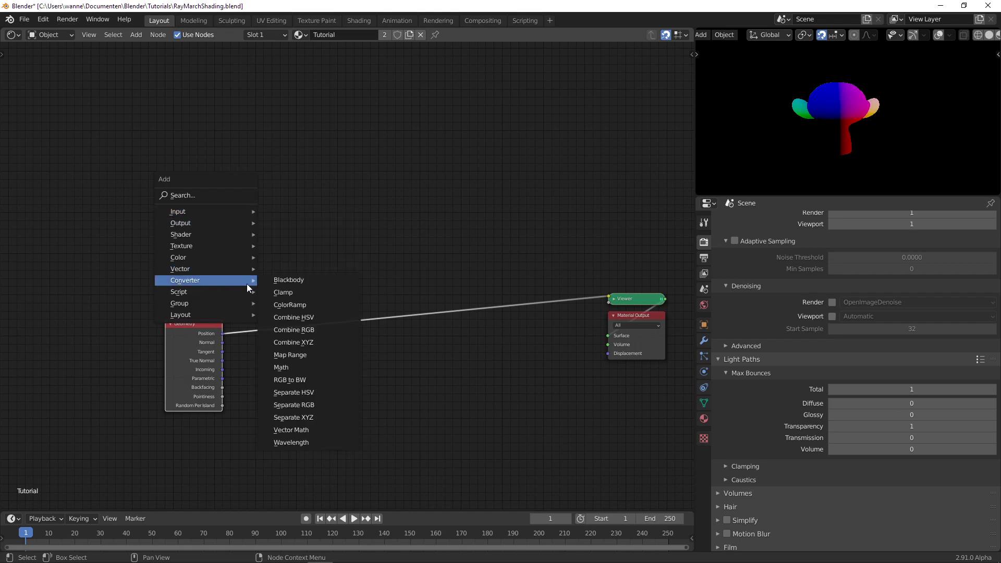
left_click(311, 343)
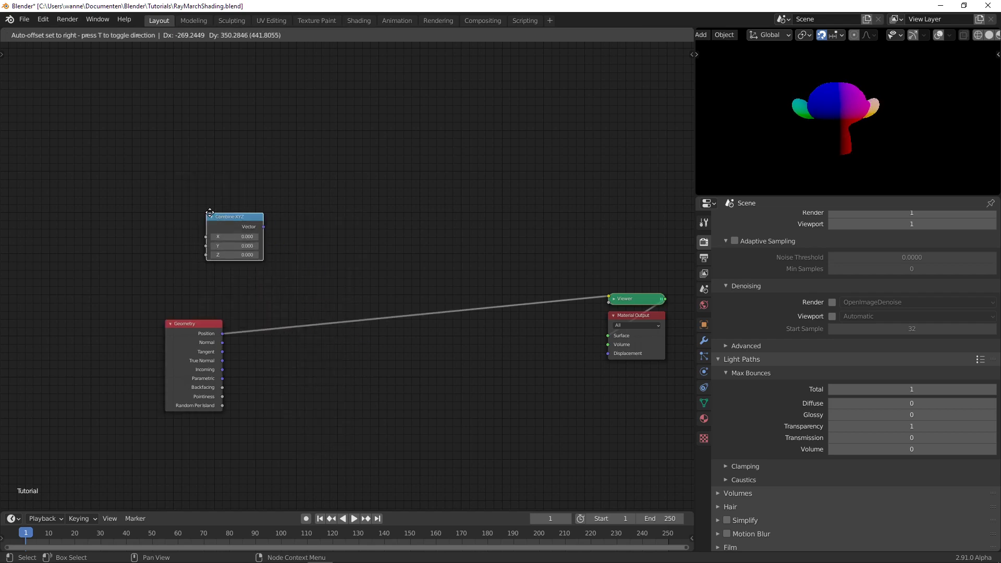
- Place Combine XYZ above the Geometry node and enter X 1, Y -1 and Z 1
left_click(210, 213)
scroll(216, 209, "up", 2)
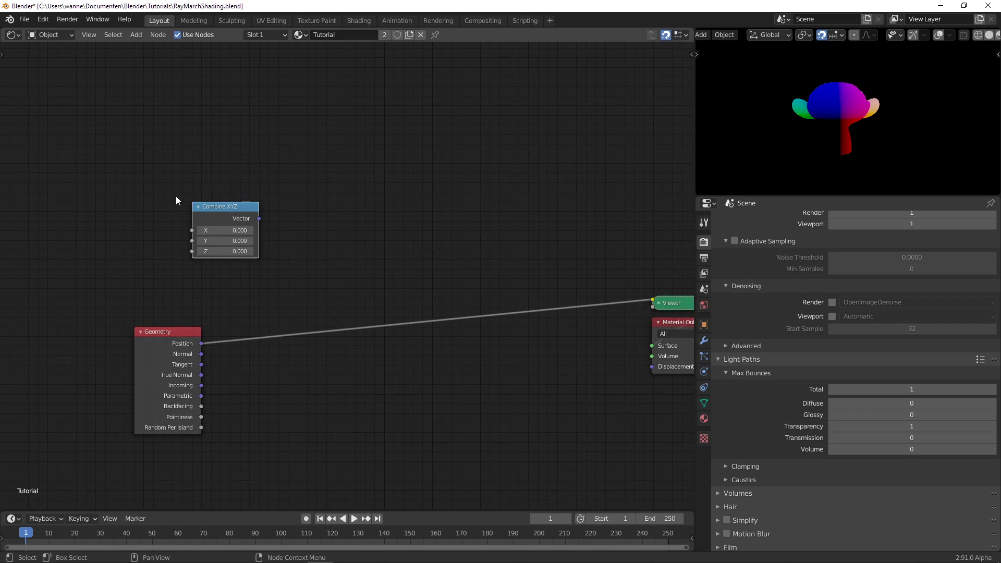
left_click(228, 251)
type("1")
key("Return")
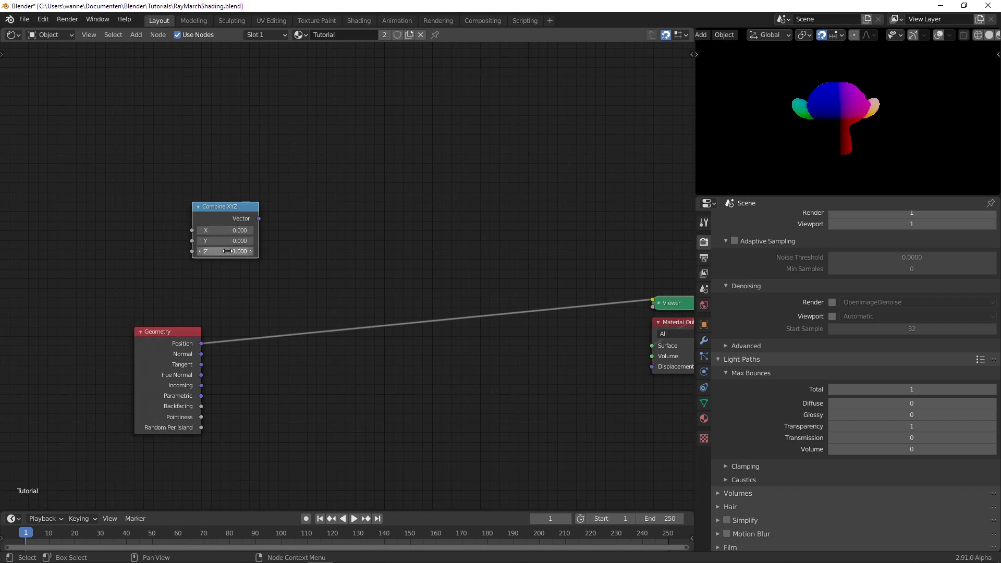
left_click(236, 239)
type("-1")
key("Return")
left_click(232, 230)
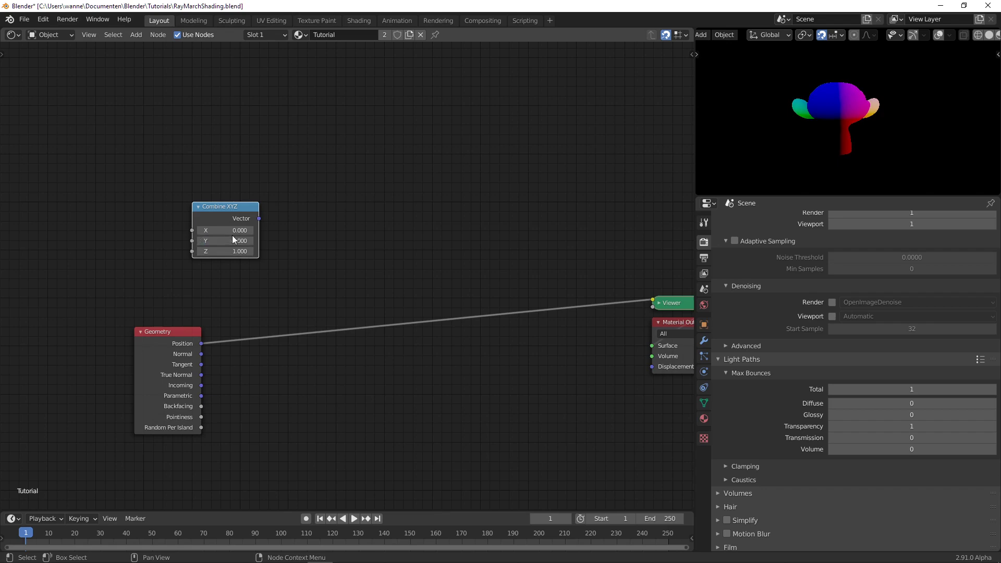
type("1")
key("Return")
- Change the Combine XYZ Z value to 2, shift the node left and duplicate it
scroll(279, 203, "down", 2)
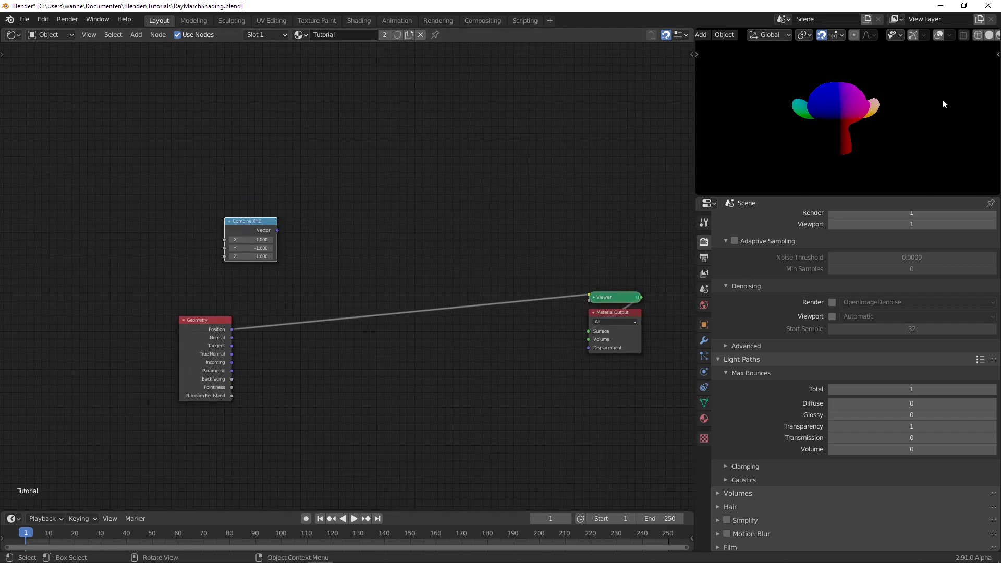
left_click(253, 256)
type("1.0")
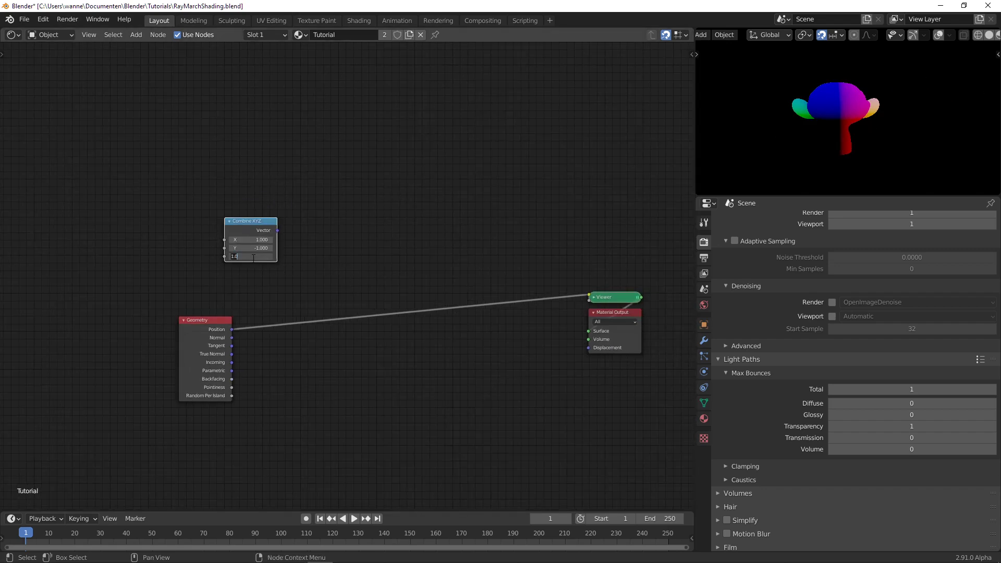
type("2")
key("Return")
left_click_drag(260, 223, 237, 223)
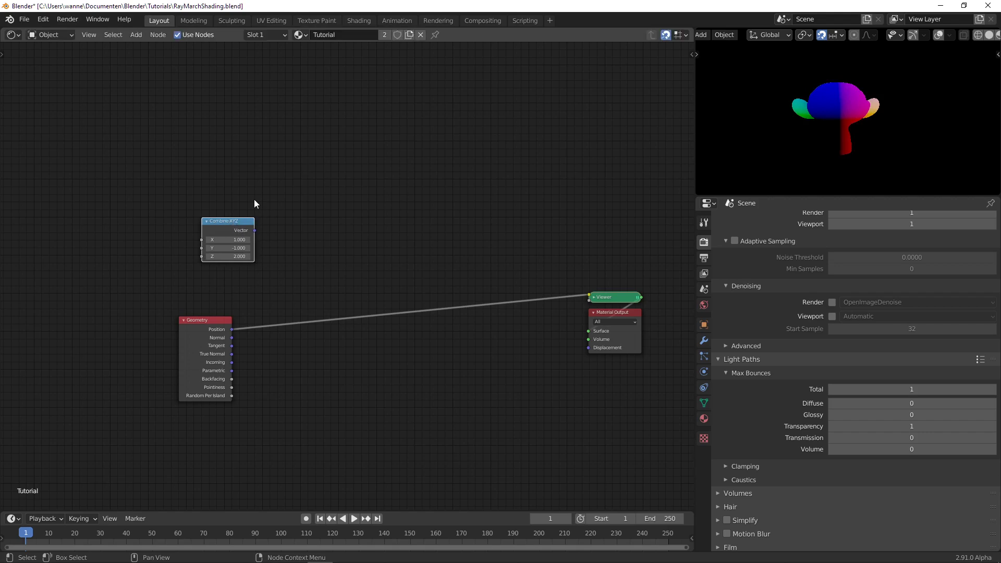
key("shift+d")
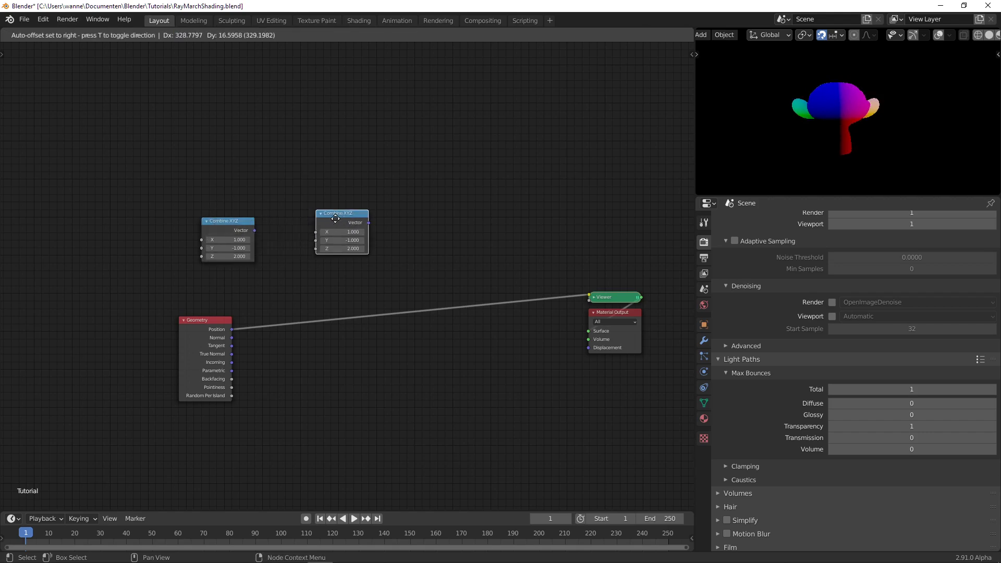
- Discard the duplicate Combine XYZ node and add a Vector Math node
left_click(324, 228)
key("ctrl+z")
key("shift+a")
mouse_move(329, 223)
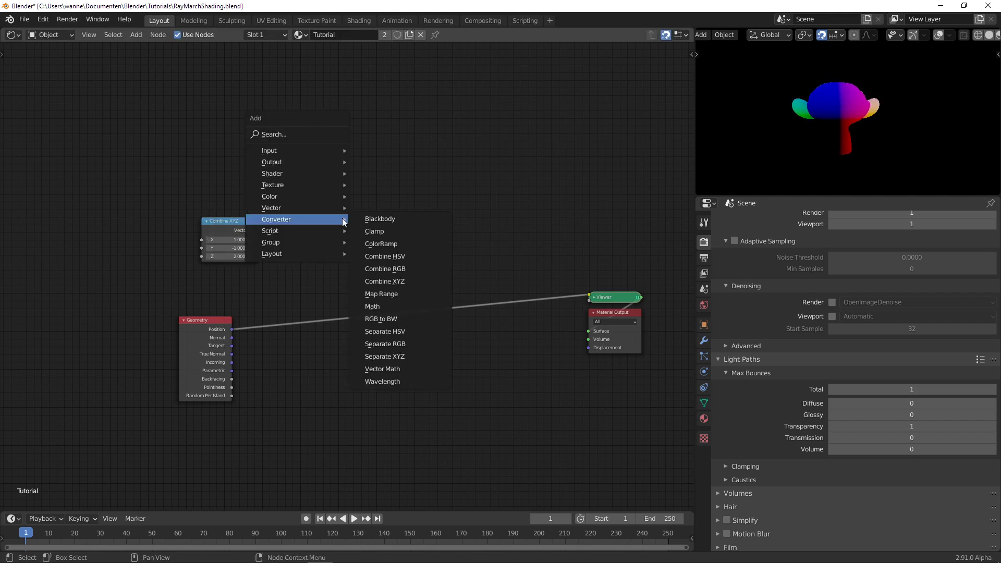
left_click(396, 369)
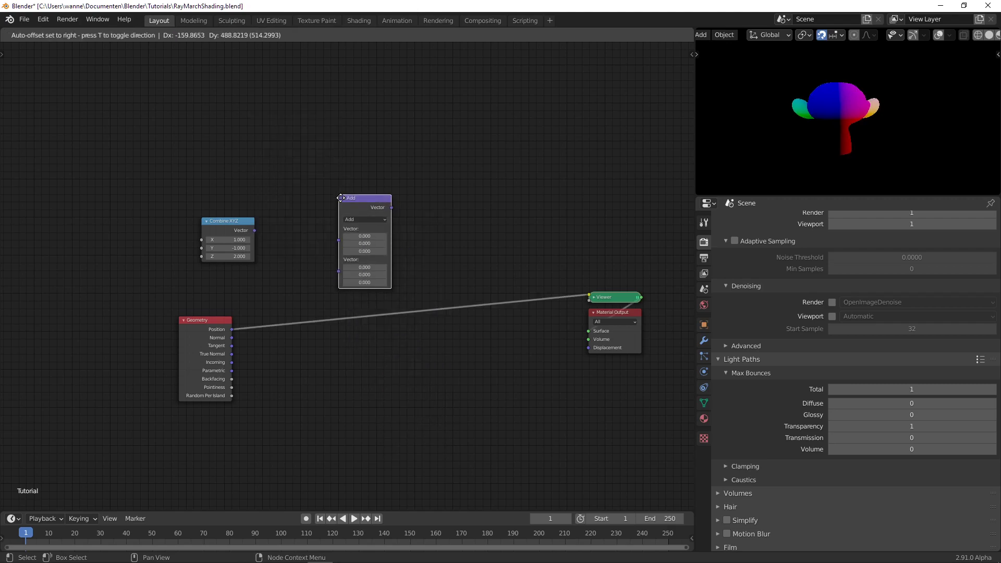
- Subtract Geometry Position from the Combine XYZ vector and preview the magenta result on Suzanne
left_click_drag(253, 230, 319, 239)
left_click_drag(230, 329, 316, 248)
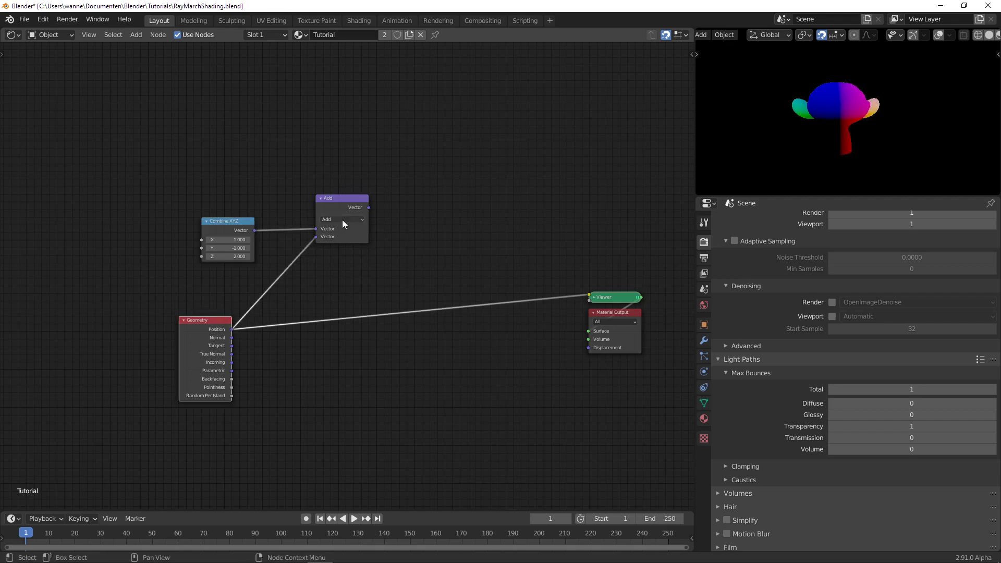
left_click(343, 220)
left_click(346, 236)
left_click(336, 207, "ctrl+shift")
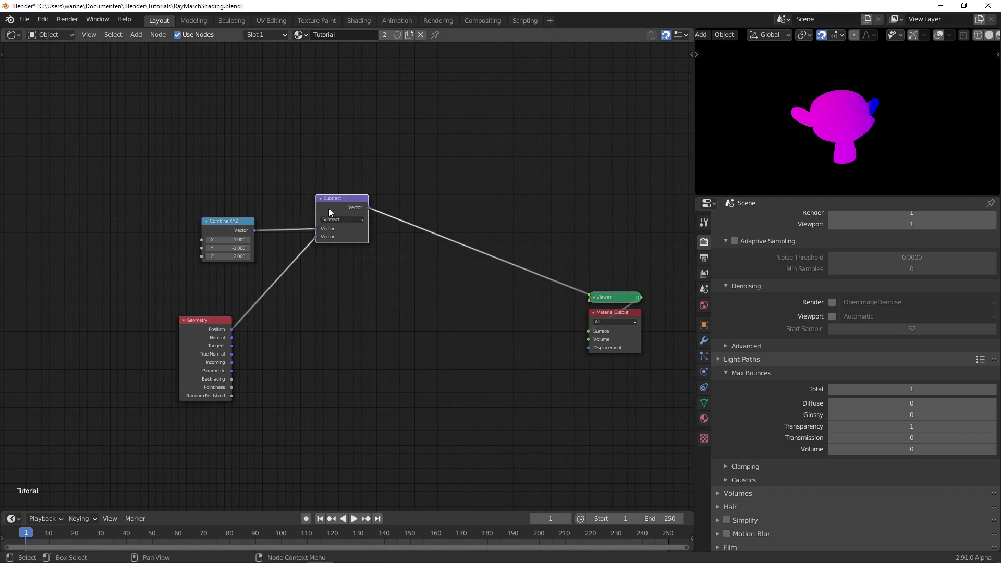
- Insert a copy of the Subtract node into the Viewer link and change it to Dot Product
key("shift+d")
left_click(396, 199)
left_click(426, 211)
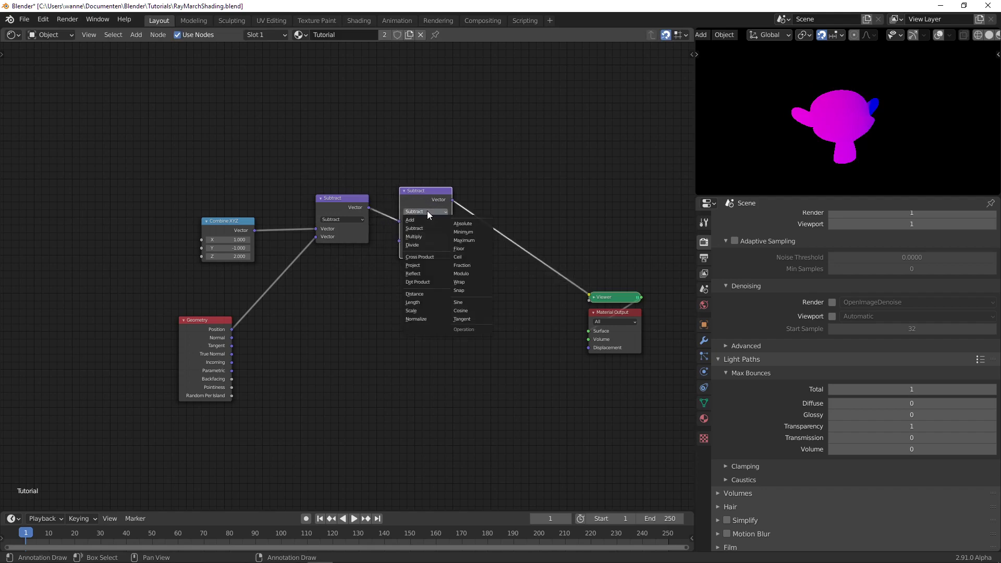
left_click(428, 282)
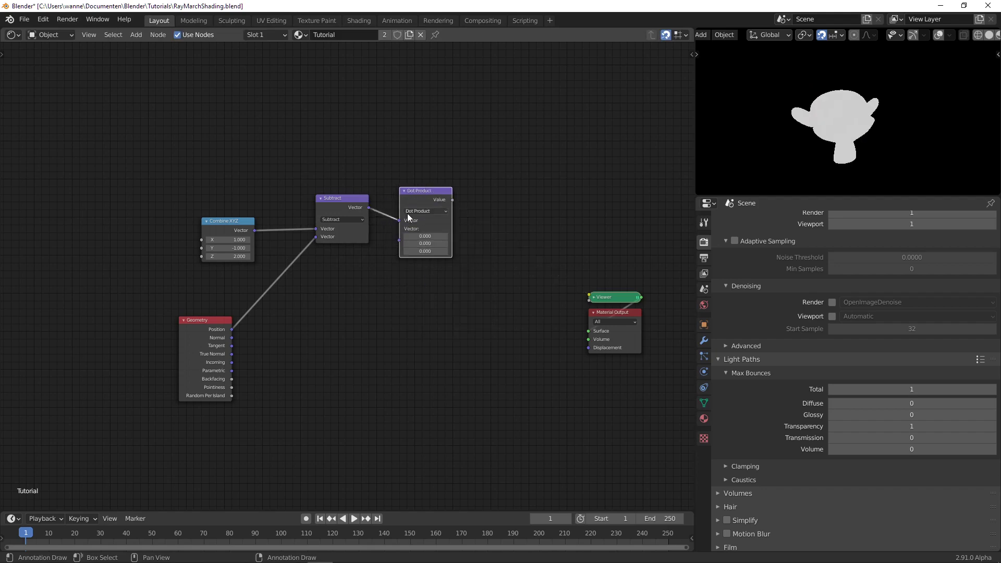
- Feed Geometry Normal into the Dot Product and preview the greyscale shading on Suzanne
left_click_drag(234, 338, 400, 239)
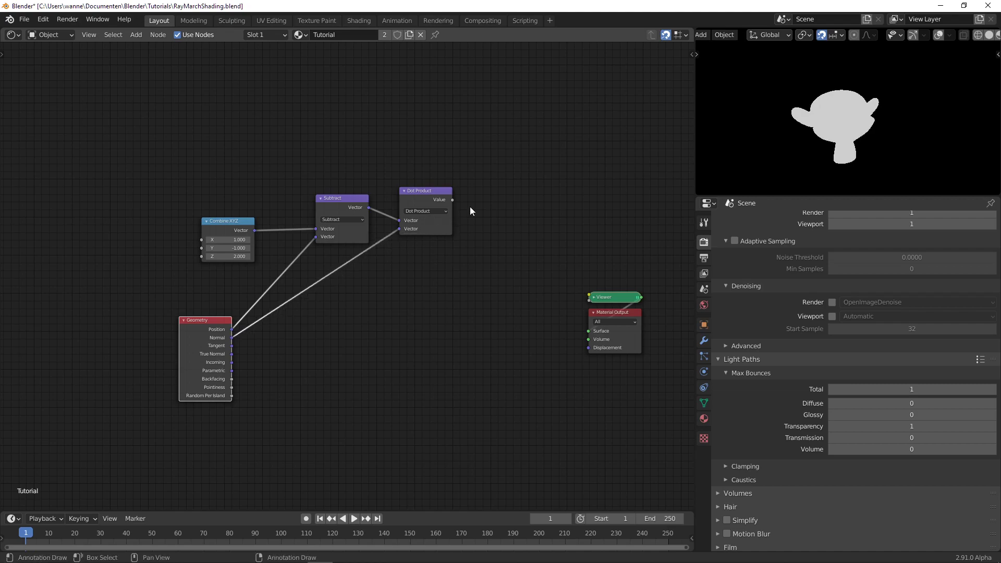
left_click(434, 196, "ctrl+shift")
scroll(873, 143, "up", 2)
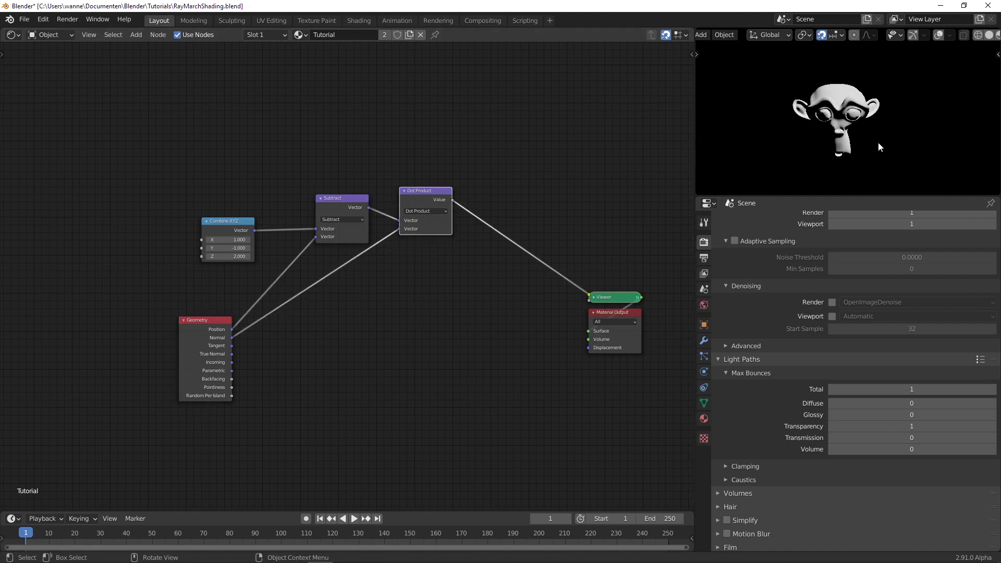
scroll(849, 110, "up", 2)
middle_click_drag(851, 110, 823, 125)
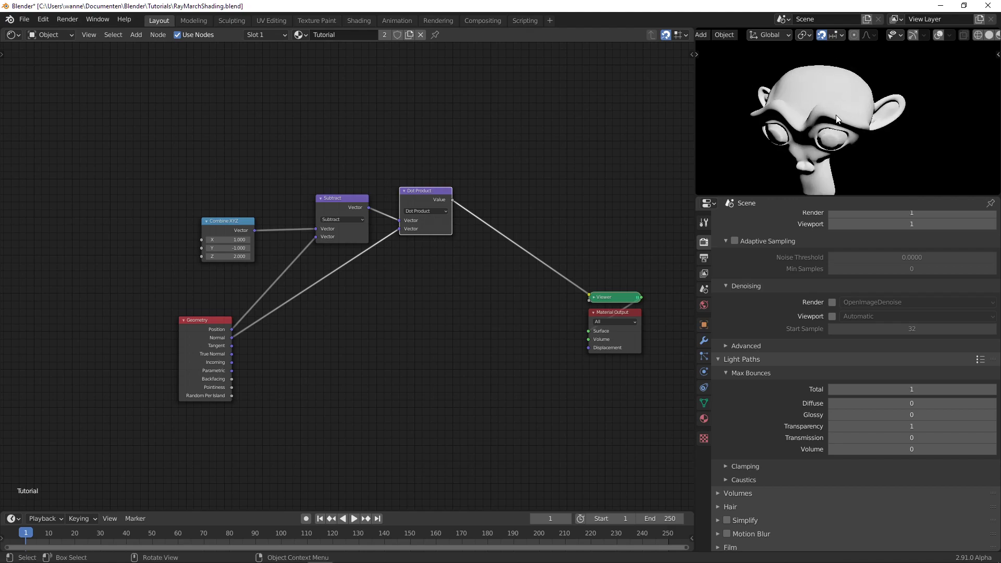
scroll(839, 114, "down", 4)
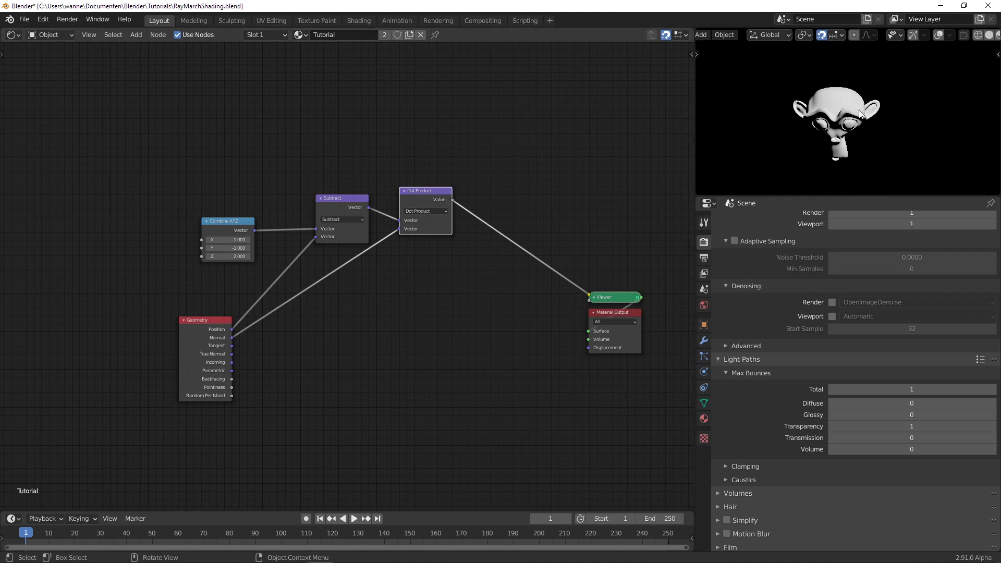
- Move the Viewer and Material Output nodes to the right of the network
middle_click_drag(585, 259, 465, 239)
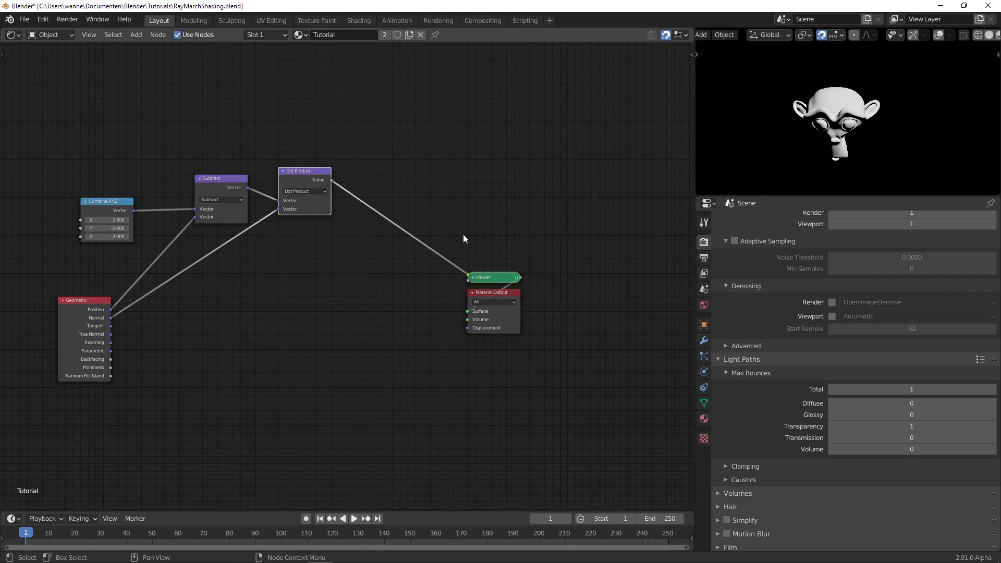
left_click_drag(467, 241, 509, 369)
left_click(533, 360)
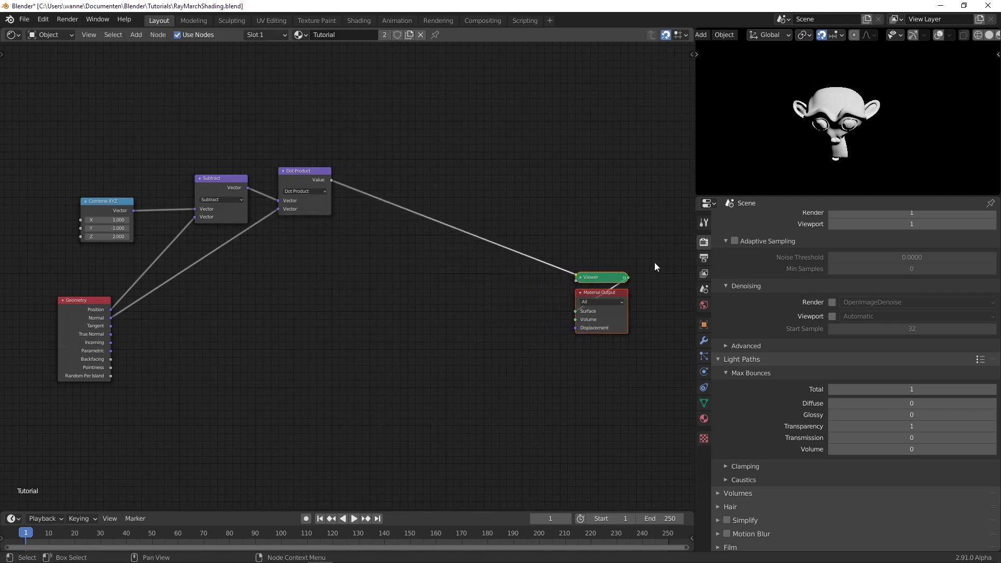
- Orbit around Suzanne to inspect the dot-product shading from several angles
middle_click_drag(833, 100, 853, 112)
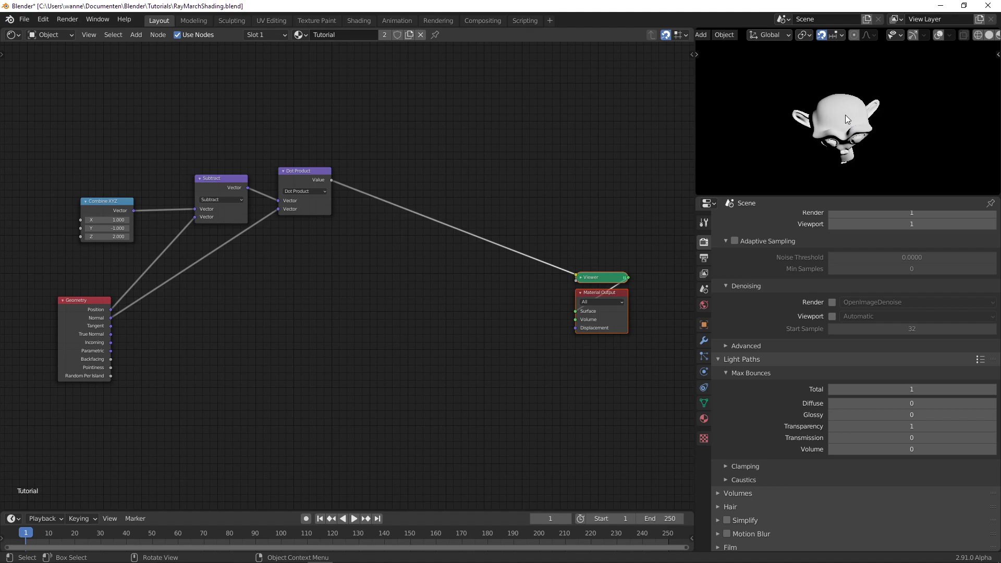
middle_click_drag(823, 111, 871, 65)
middle_click_drag(883, 124, 855, 72)
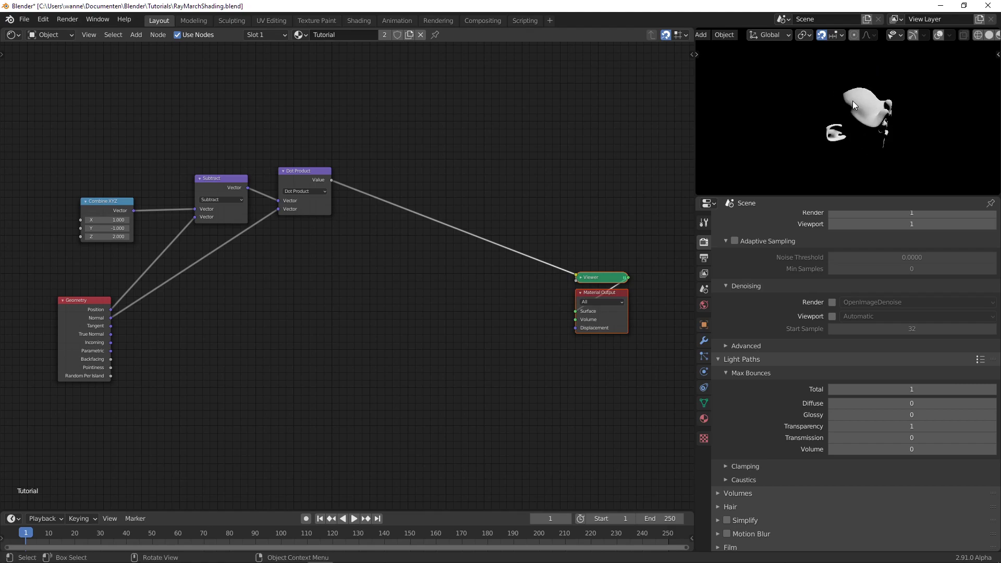
middle_click_drag(909, 118, 898, 142)
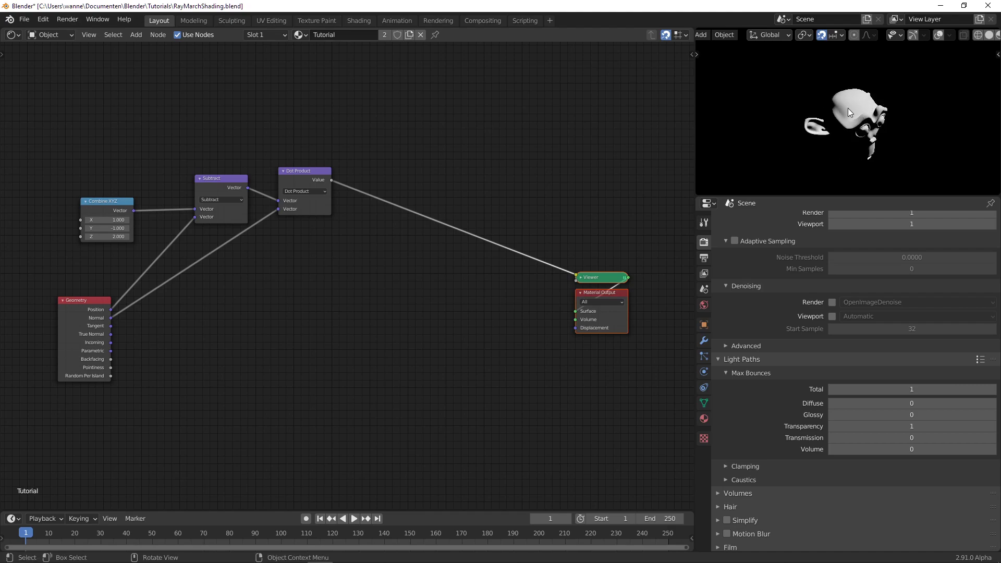
middle_click_drag(853, 102, 861, 99)
- Swap the Properties area for an Image Editor showing the Phong equations from Phong-Shading.png
left_click(706, 202)
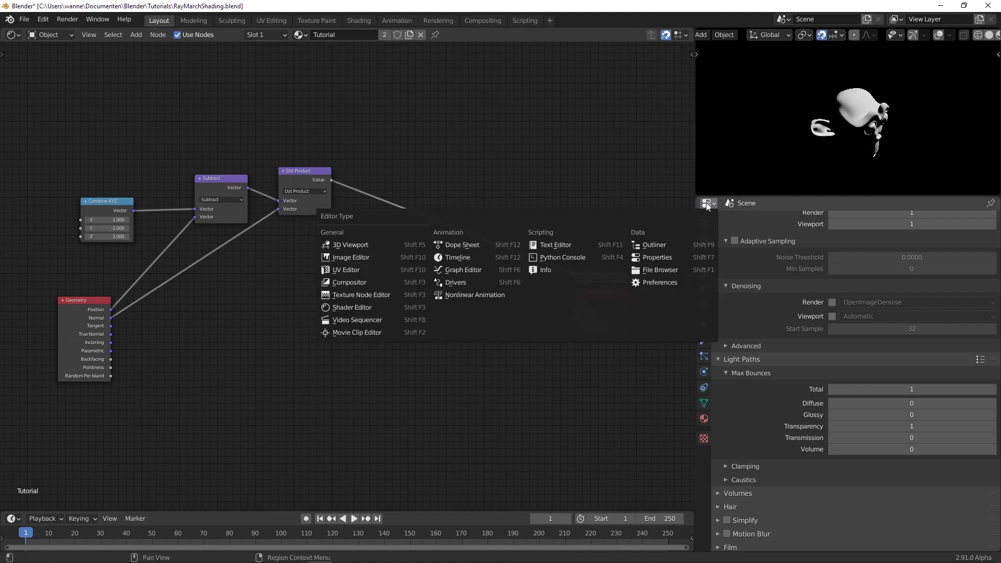
left_click(352, 261)
scroll(778, 319, "down", 3)
scroll(778, 319, "up", 3)
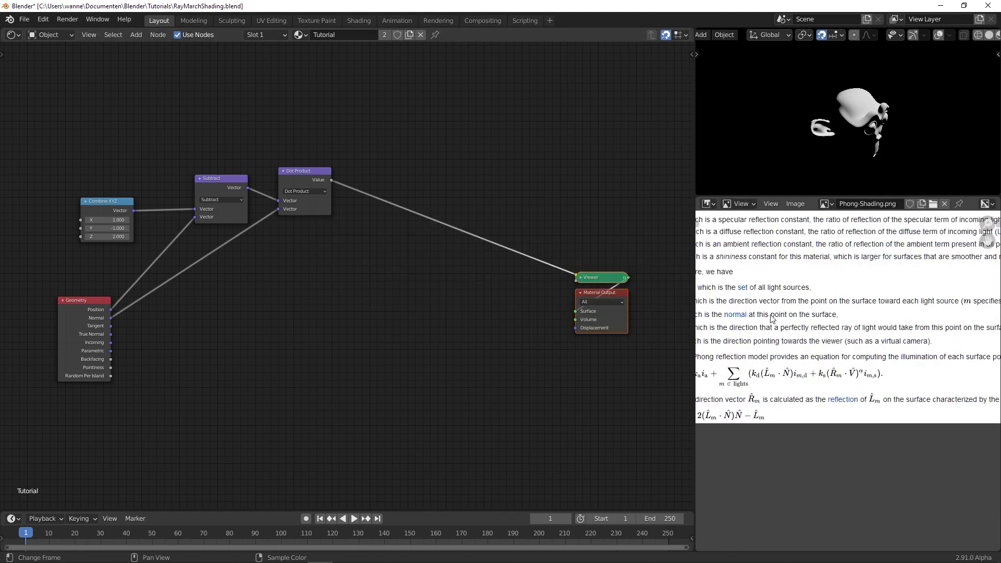
mouse_move(797, 316)
middle_mouse_down()
mouse_move(843, 329)
mouse_move(811, 379)
middle_mouse_up()
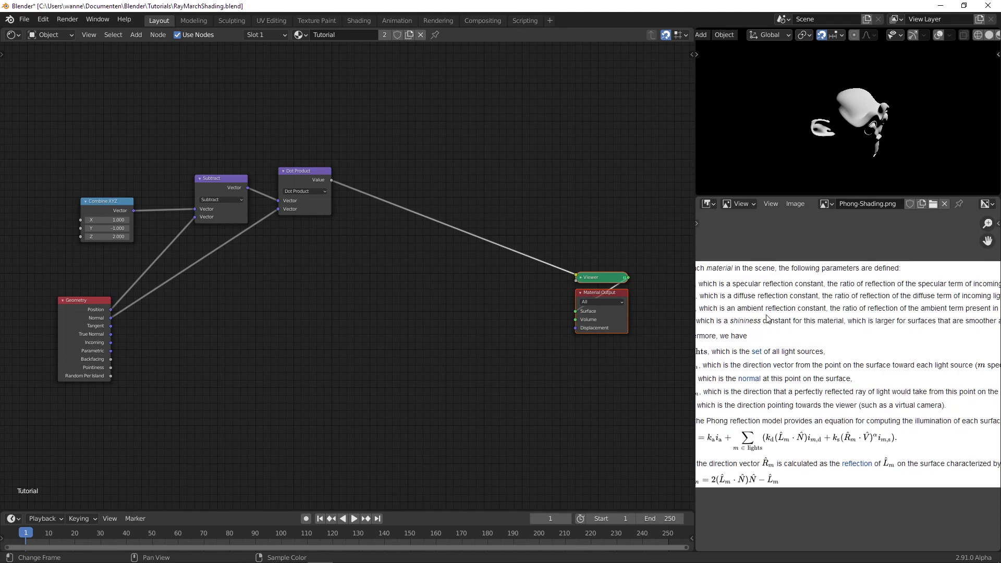
middle_click_drag(762, 409, 780, 364)
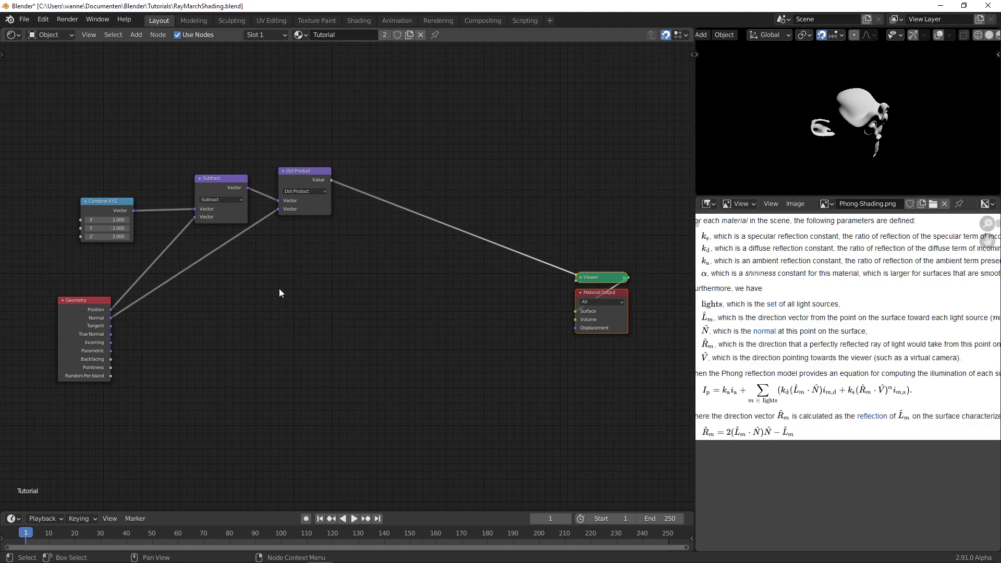
- Duplicate the Dot Product node below the original and convert the copy into a Reflect node
middle_click_drag(237, 324, 304, 284)
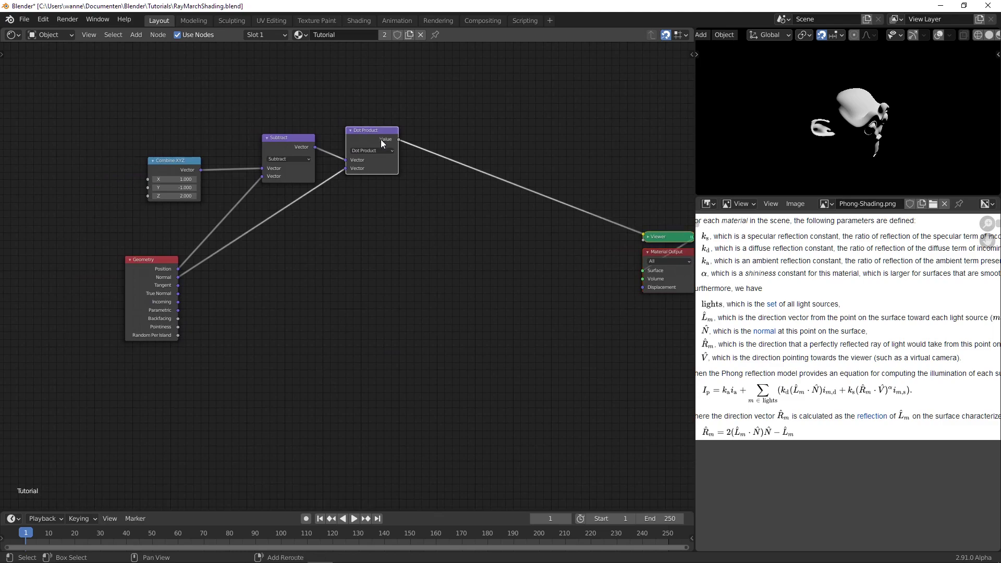
key("shift+d")
left_click(358, 238)
left_click(354, 248)
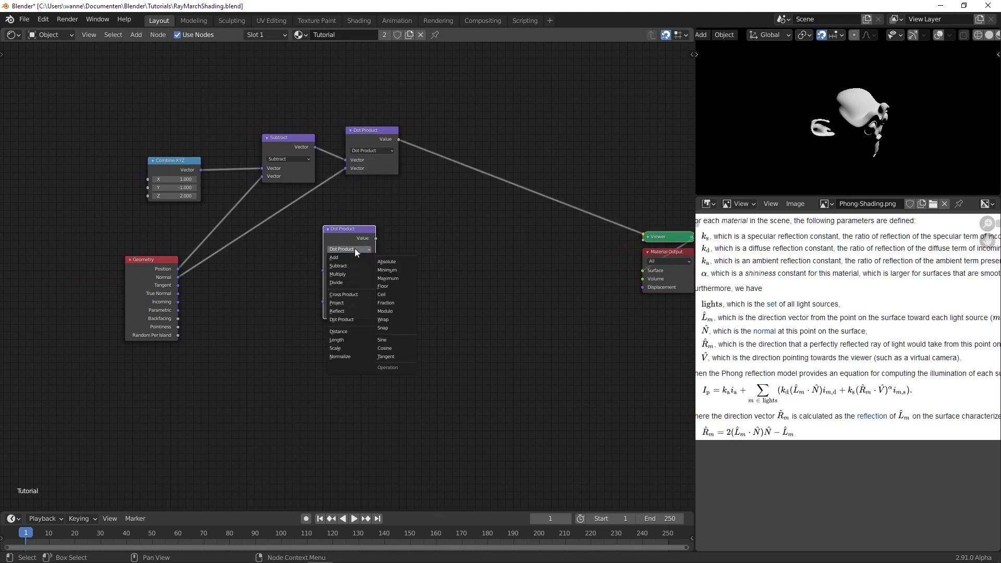
left_click(349, 312)
scroll(323, 265, "up", 1)
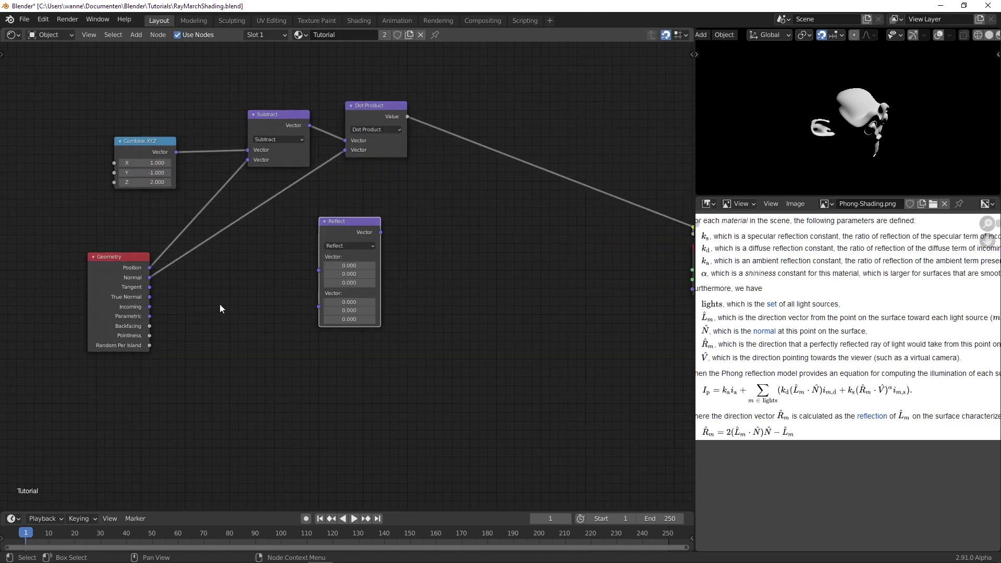
left_click_drag(150, 307, 378, 192)
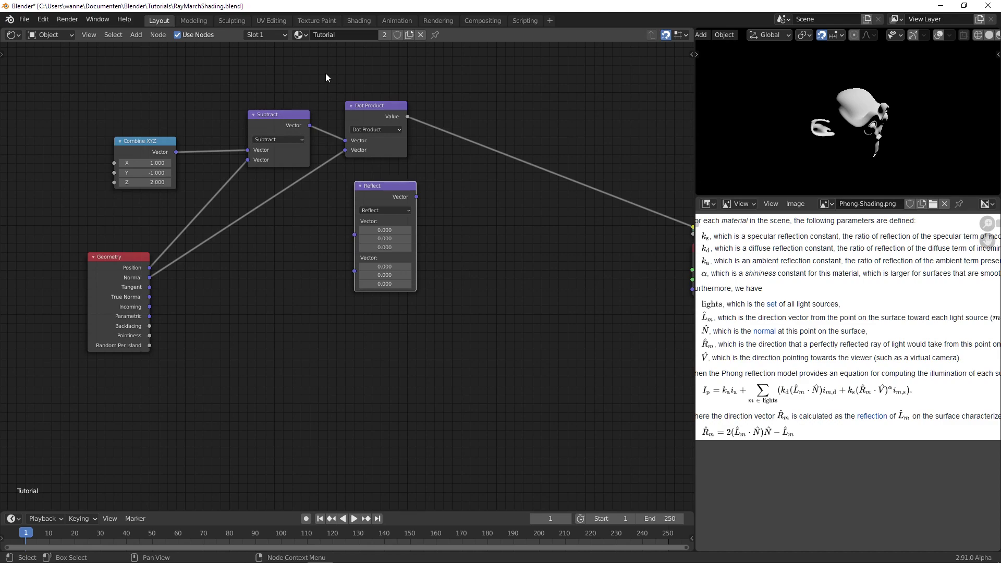
- Insert a Normalize node between Subtract and the Dot Product, keeping Geometry Normal as its second input
left_click_drag(377, 115, 468, 111)
key("shift+d")
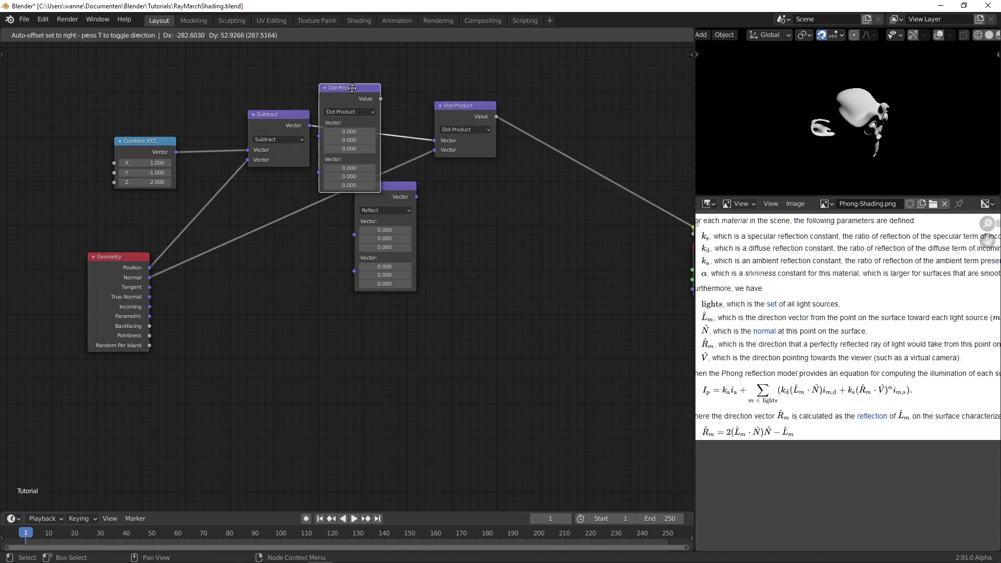
left_click(379, 85)
left_click(377, 104)
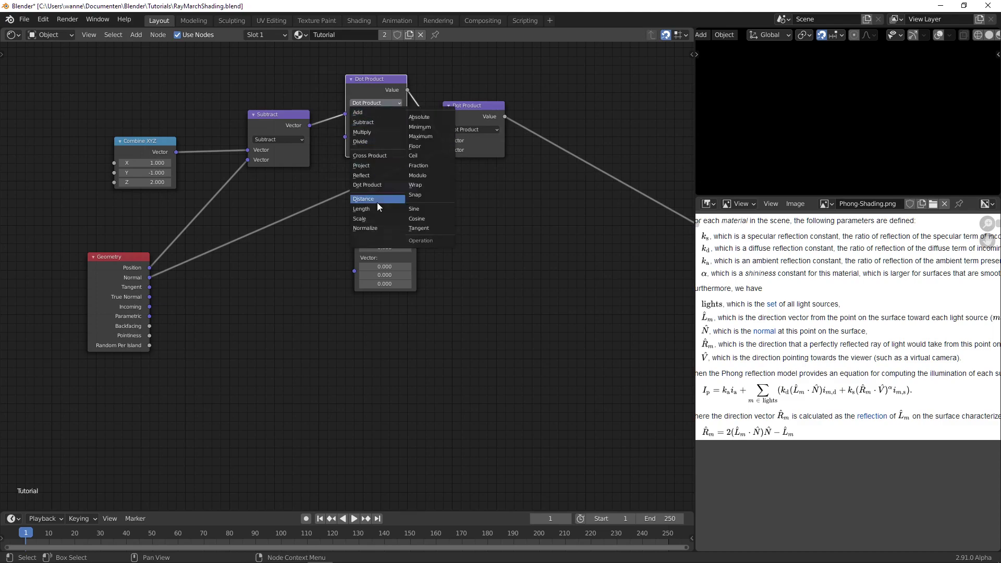
left_click(373, 228)
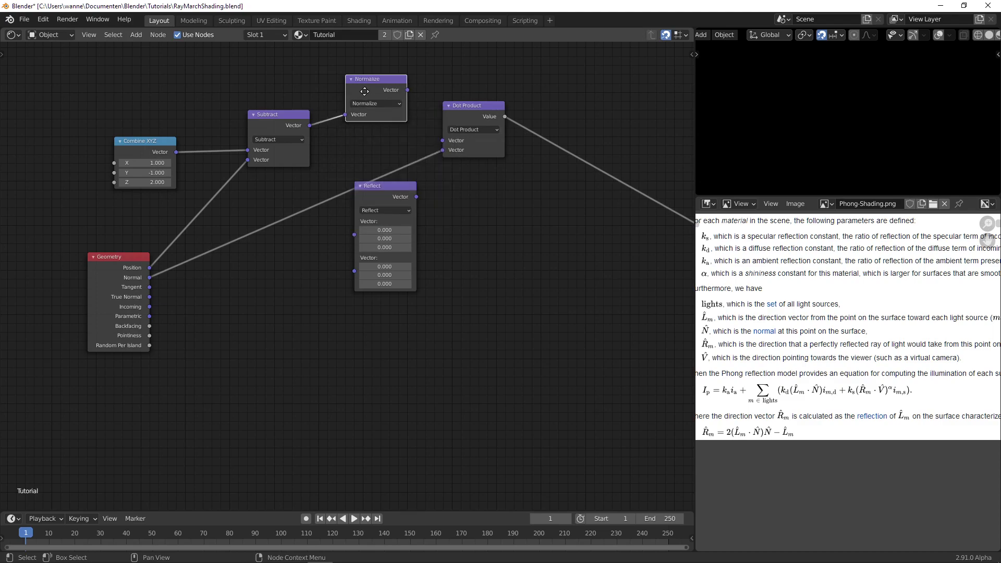
left_click_drag(364, 89, 361, 127)
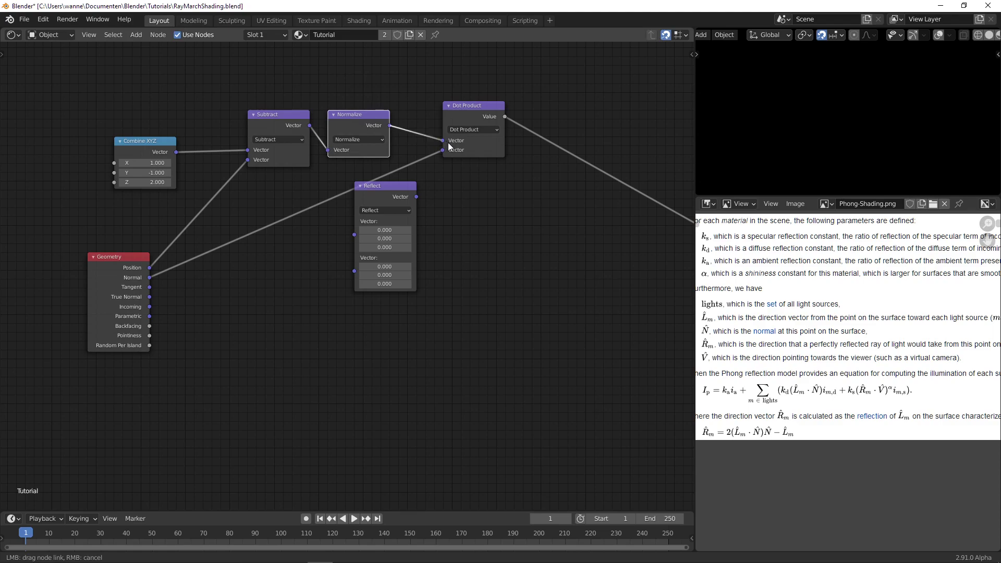
left_click_drag(449, 146, 447, 149)
- Move the Reflect node right and feed it the normalized light direction
left_click_drag(399, 192, 435, 218)
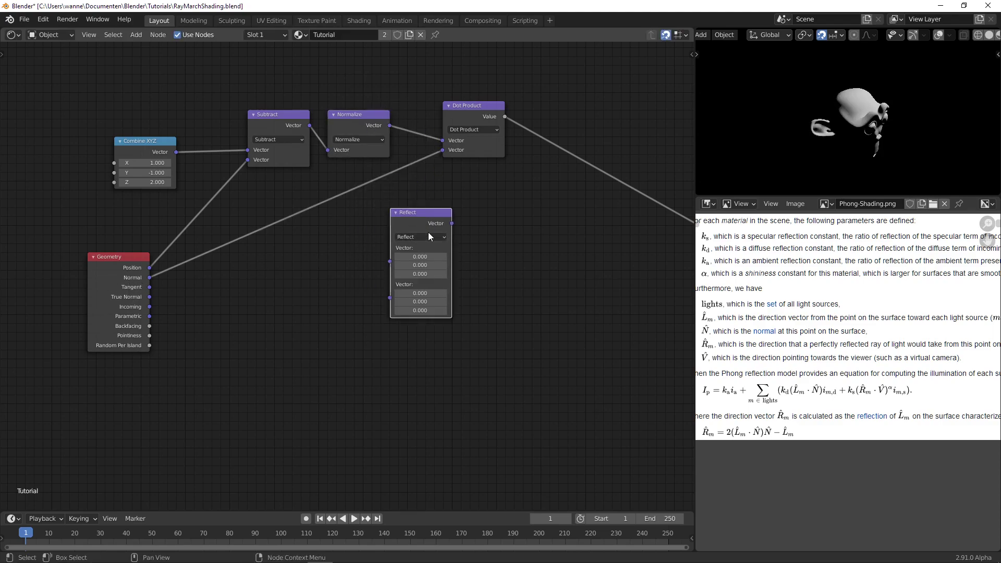
mouse_move(412, 219)
left_mouse_down()
mouse_move(440, 211)
mouse_move(423, 206)
left_mouse_up()
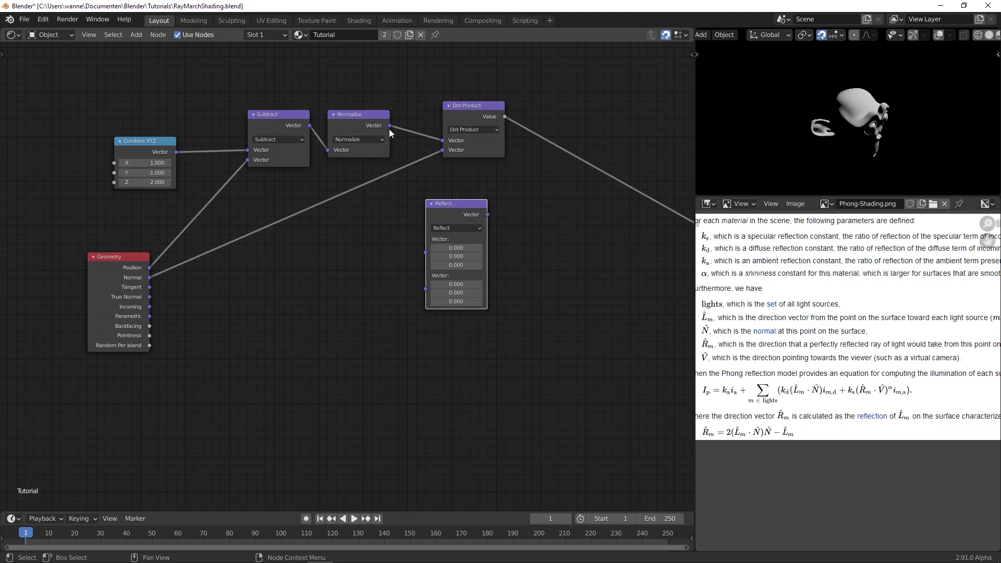
left_click_drag(389, 126, 427, 252)
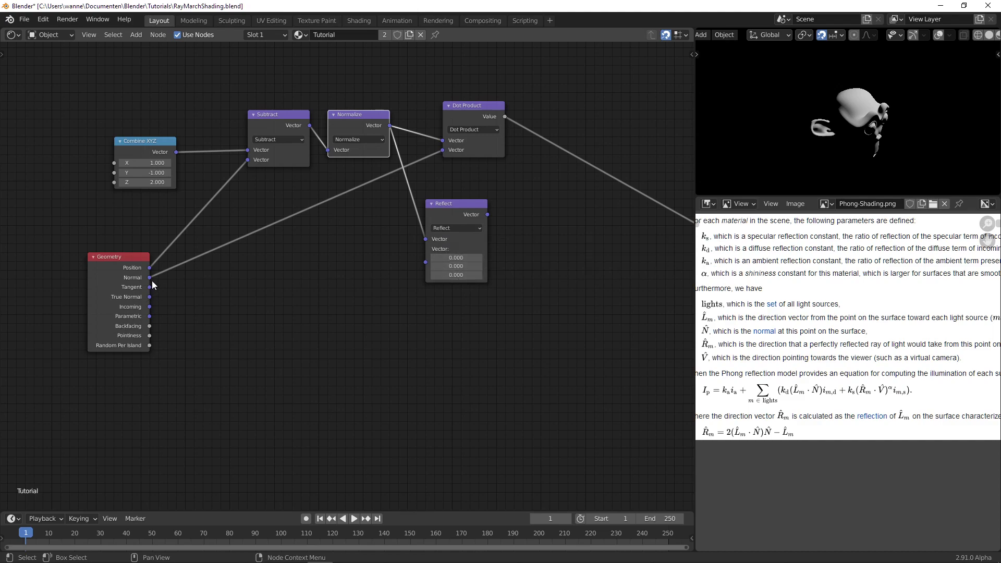
- Connect Geometry Normal to Reflect, preview Reflect on Suzanne, and keep Combine XYZ Z at 2.000
left_click_drag(149, 277, 425, 262)
left_click_drag(448, 214, 414, 233)
left_click(414, 233, "ctrl+shift")
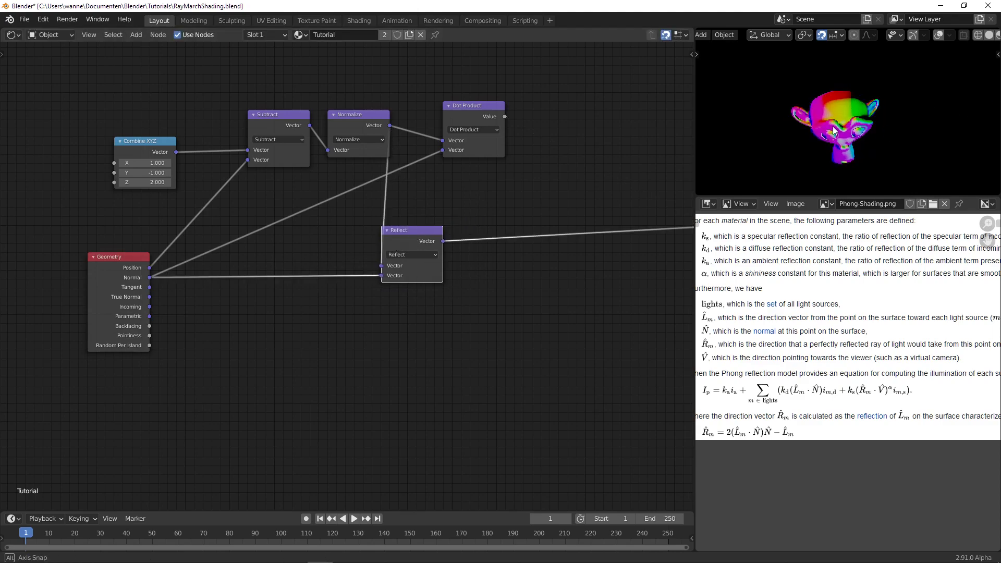
left_click_drag(147, 181, 148, 185)
left_click(150, 182)
key("BackSpace")
key("BackSpace")
key("BackSpace")
key("Return")
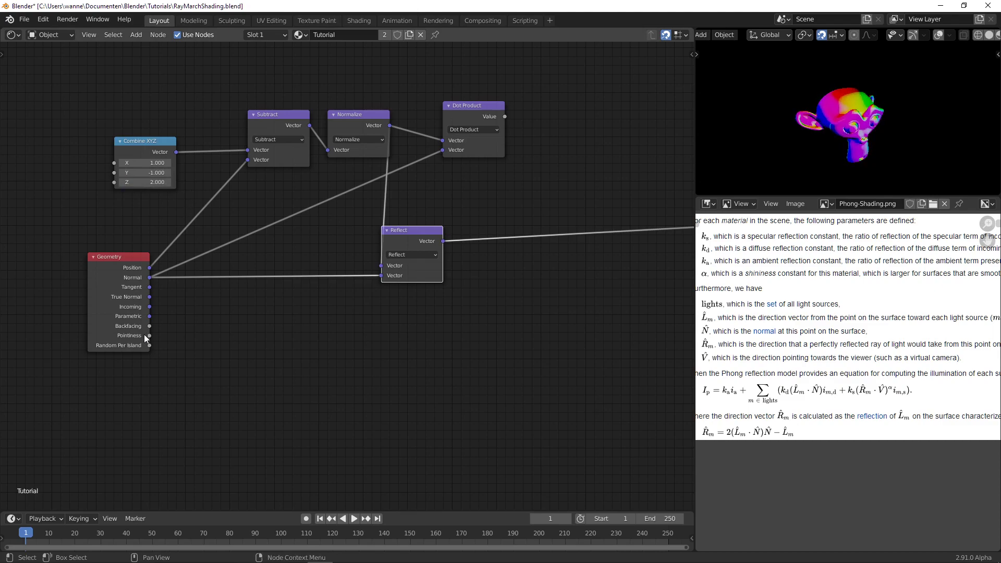
left_click_drag(379, 249, 343, 249)
- Duplicate the Dot Product after the Reflect output and feed it the Geometry Incoming direction
left_click(461, 107)
key("shift+d")
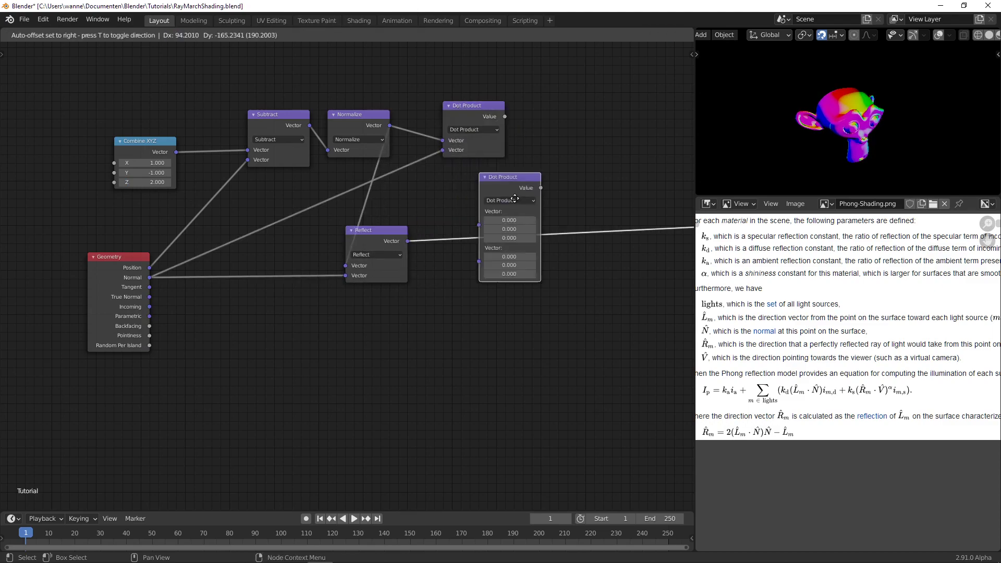
left_click(543, 247)
left_click_drag(148, 306, 499, 239)
left_click_drag(524, 205, 515, 259)
middle_click_drag(820, 163, 833, 149)
middle_click_drag(869, 114, 793, 161)
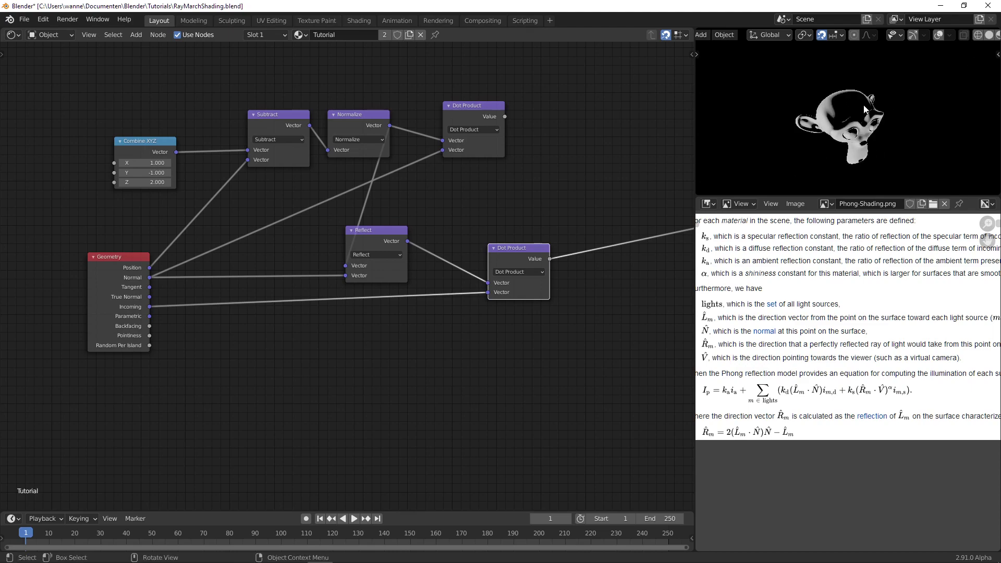
- Preview the upper Dot Product, then put a Scale node with factor -1 on the Reflect link
left_click(477, 111, "ctrl+shift")
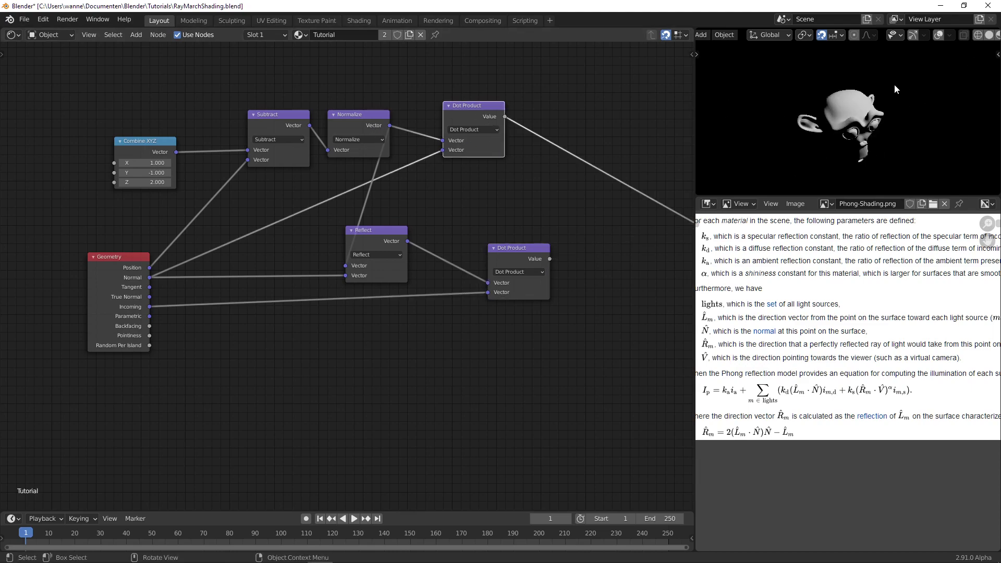
middle_click_drag(853, 123, 886, 92)
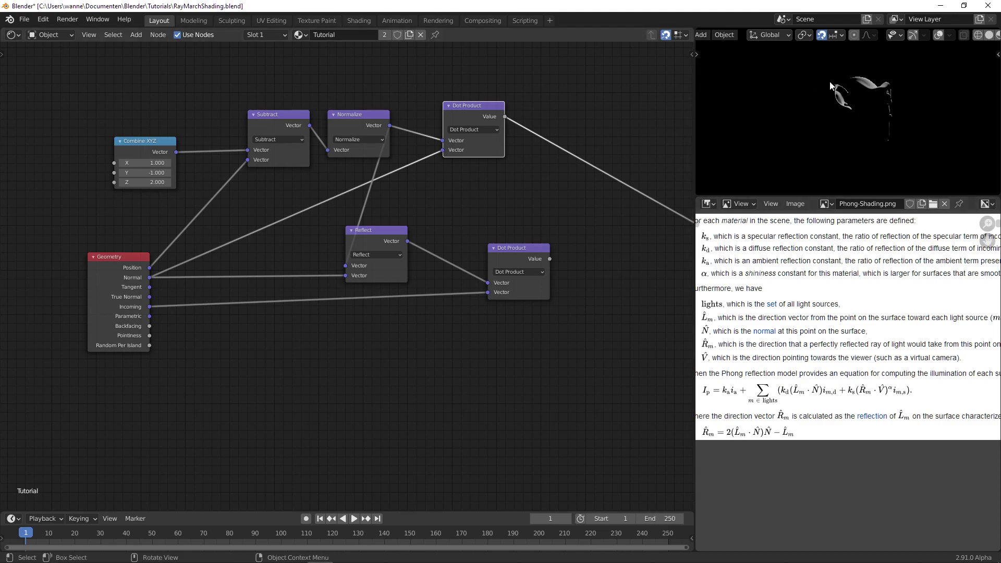
left_click(523, 259)
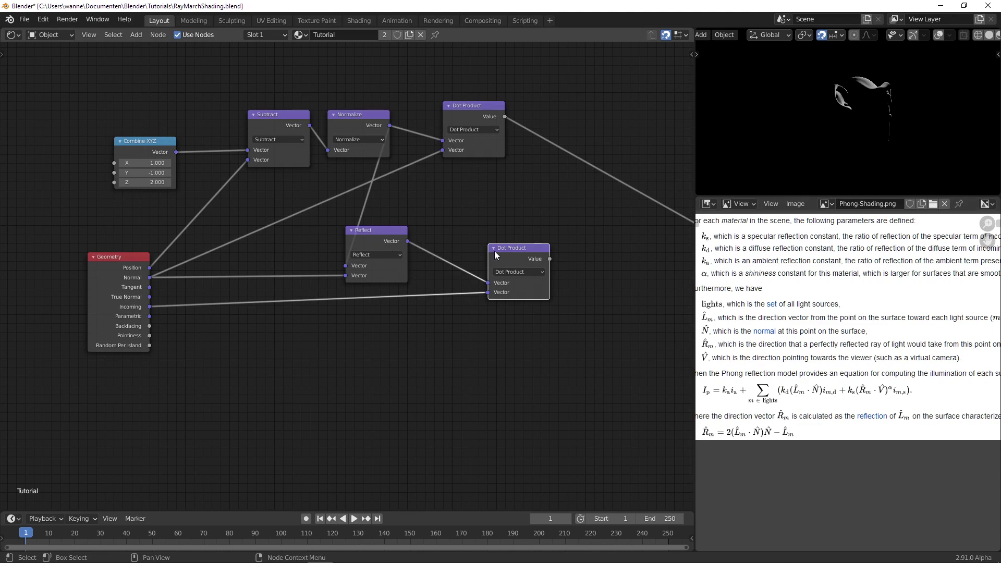
key("shift+d")
left_click(450, 207)
left_click(466, 227)
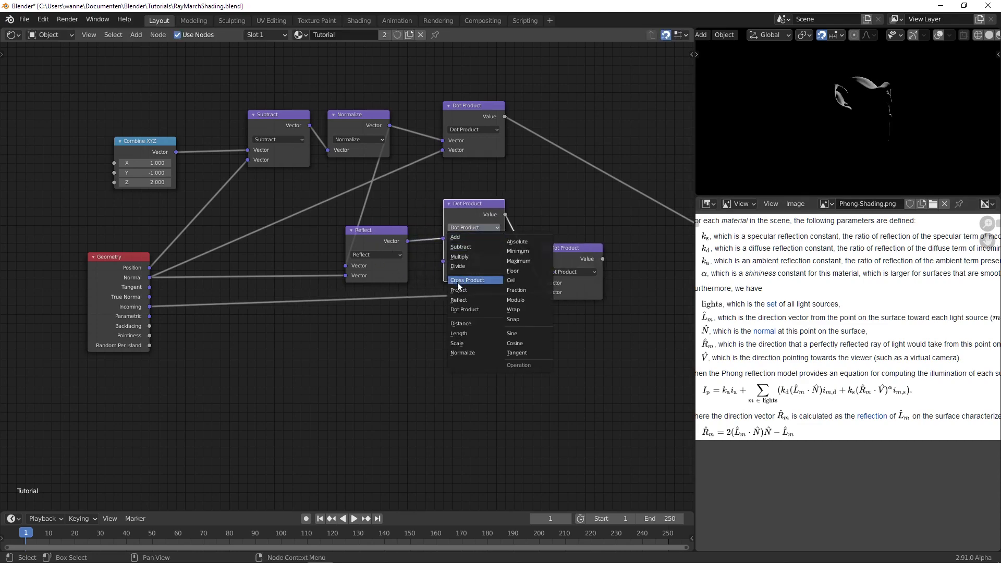
left_click(462, 343)
left_click(473, 249)
type("-1")
key("Return")
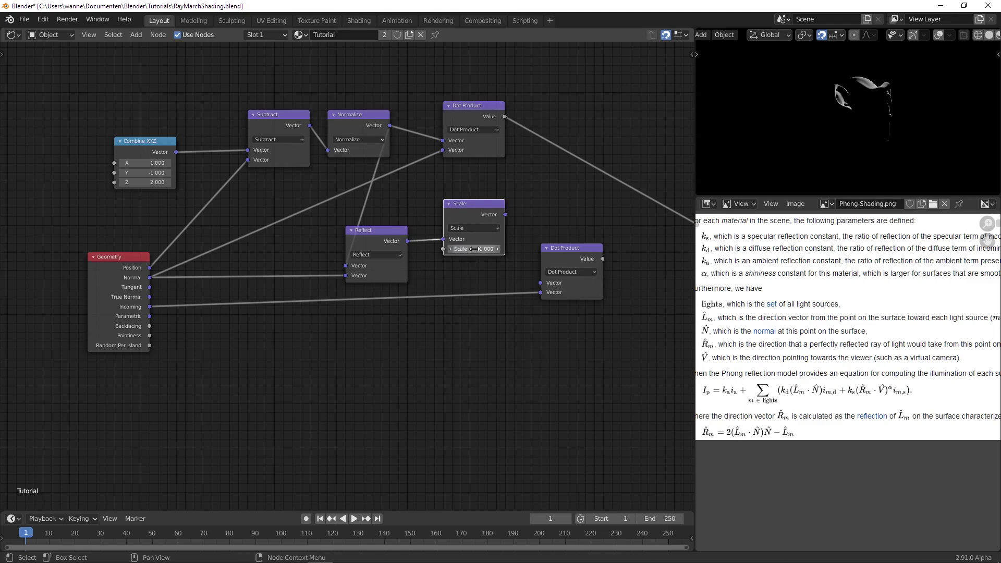
- Wire the scaled vector into the lower Dot Product and preview the specular highlights on Suzanne
left_click_drag(505, 214, 540, 282)
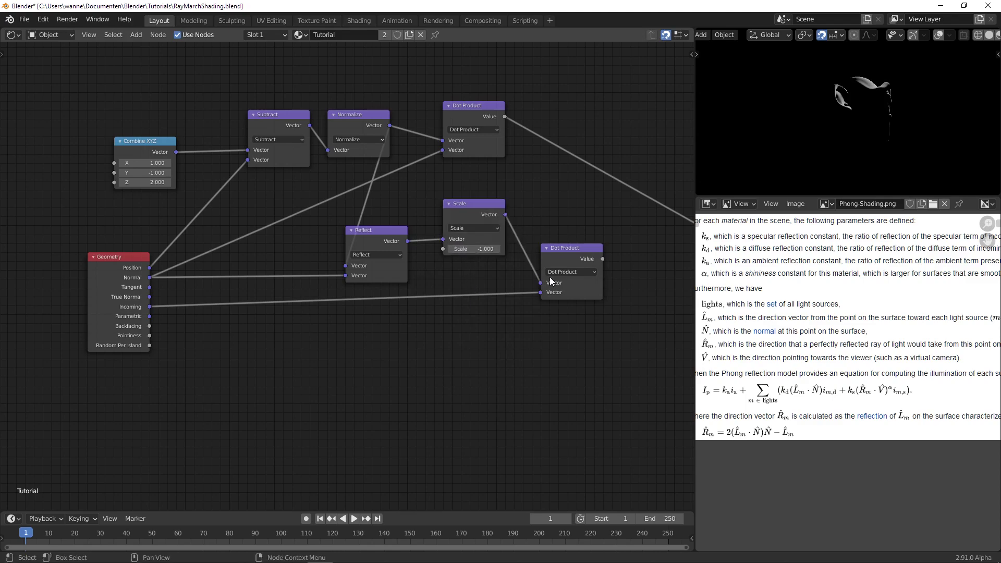
left_click(571, 255, "ctrl+shift")
middle_click_drag(911, 118, 855, 153)
left_click_drag(563, 263, 536, 290)
- Label the lower Dot Product SPECULAR and the upper DIFFUSE, then select the Viewer and Material Output nodes
key("F2")
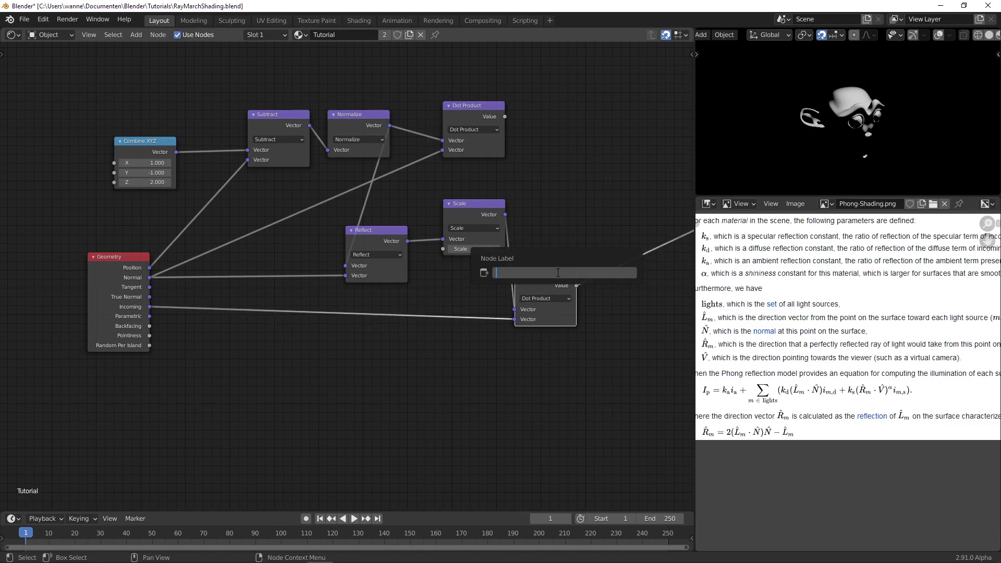
type("SPECULAR")
key("Return")
left_click(463, 112)
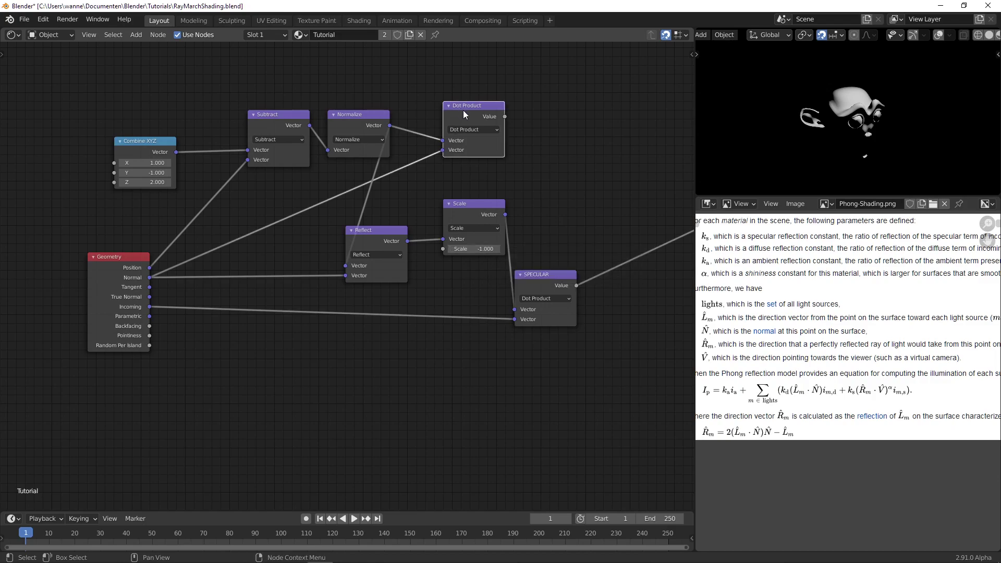
key("F2")
type("DI")
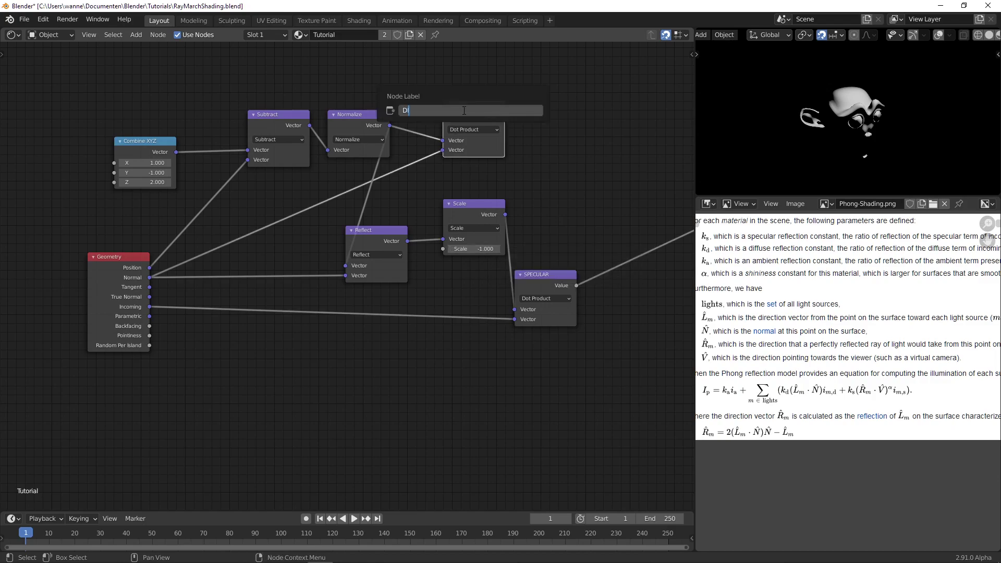
type("FFUSE")
key("Return")
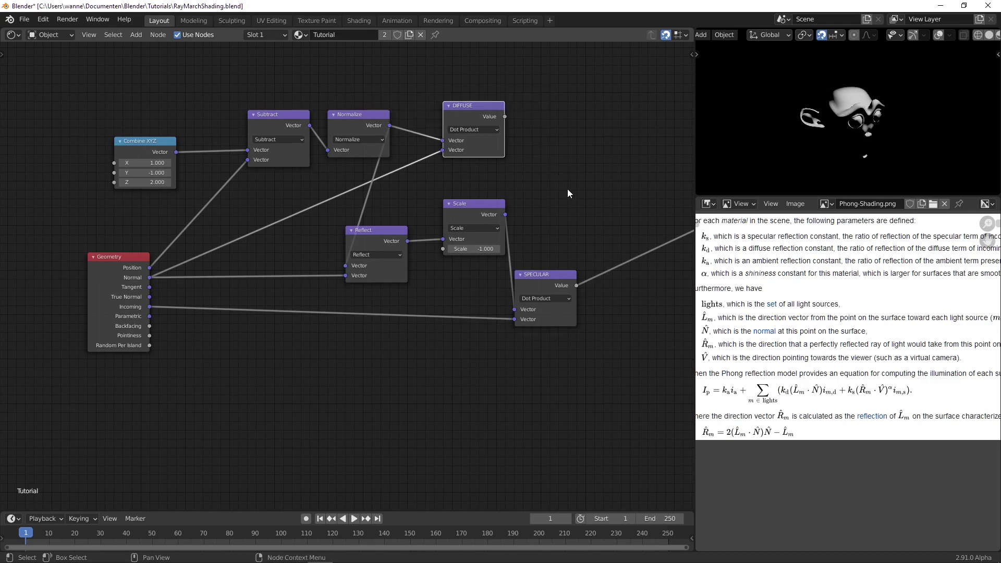
middle_click_drag(568, 193, 348, 249)
left_click_drag(469, 214, 544, 392)
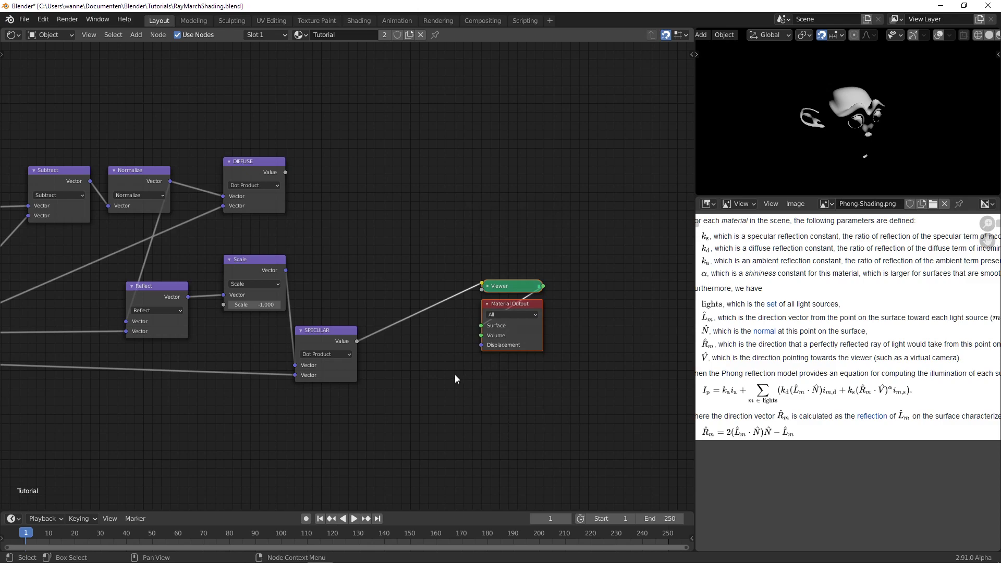
- Move the output nodes further right and preview the DIFFUSE result on Suzanne
key("g")
left_click(602, 382)
middle_click_drag(831, 128, 860, 126)
scroll(480, 282, "up", 1)
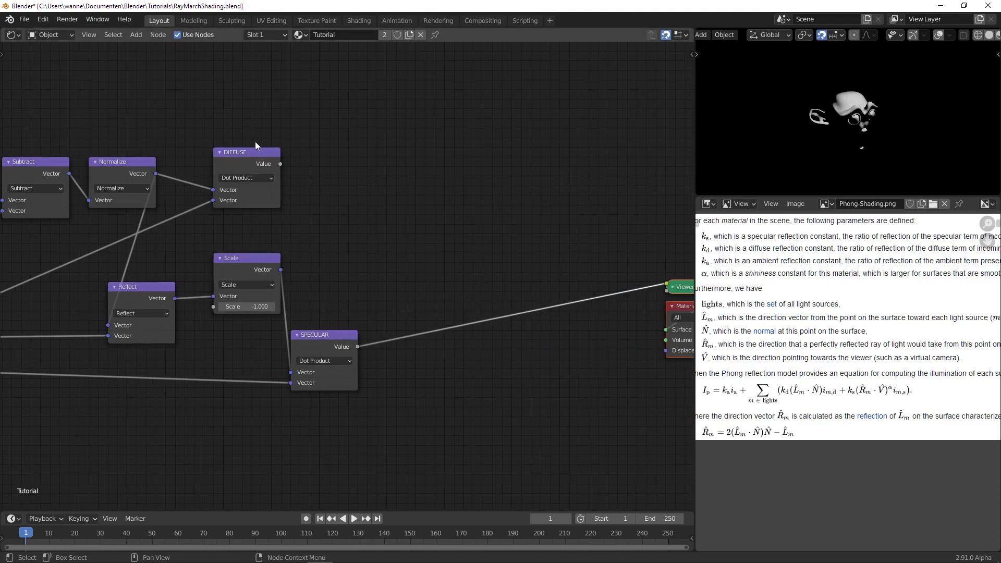
left_click(254, 164, "ctrl+shift")
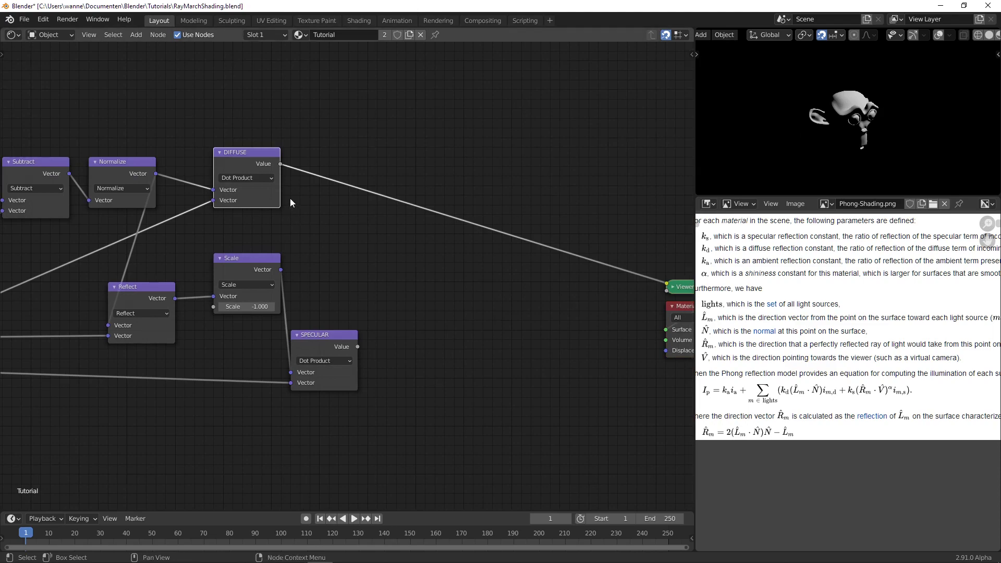
scroll(289, 198, "down", 2)
left_click_drag(272, 186, 288, 201)
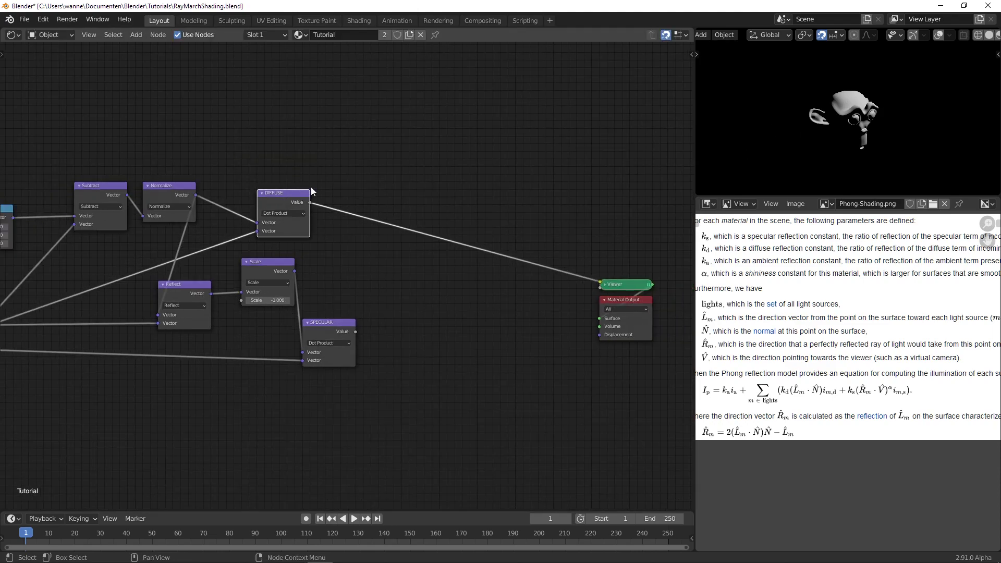
- Add a Greater Than Math node with threshold 0 after DIFFUSE, then duplicate it
key("shift+a")
mouse_move(408, 157)
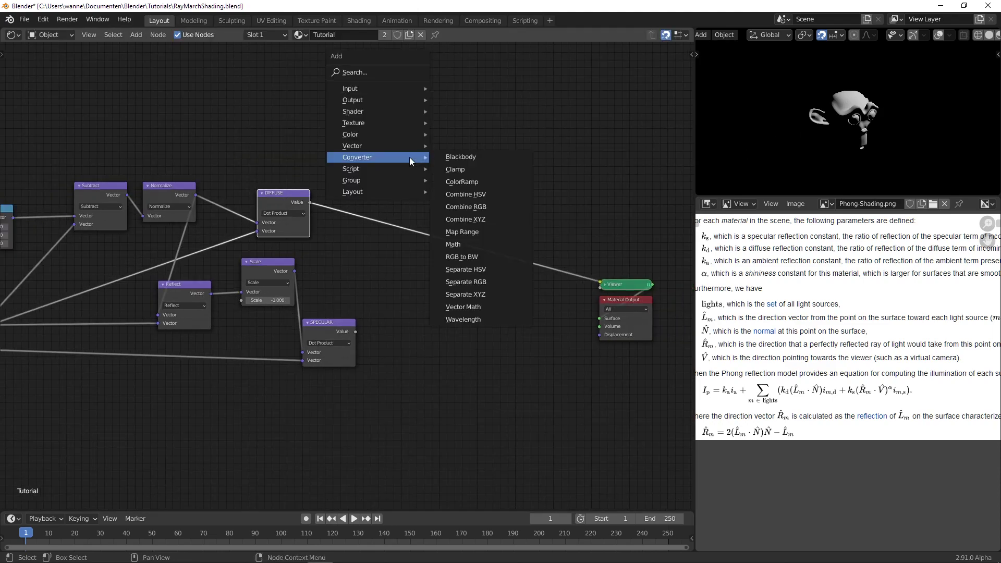
left_click(463, 244)
left_click(357, 180)
left_click(392, 196)
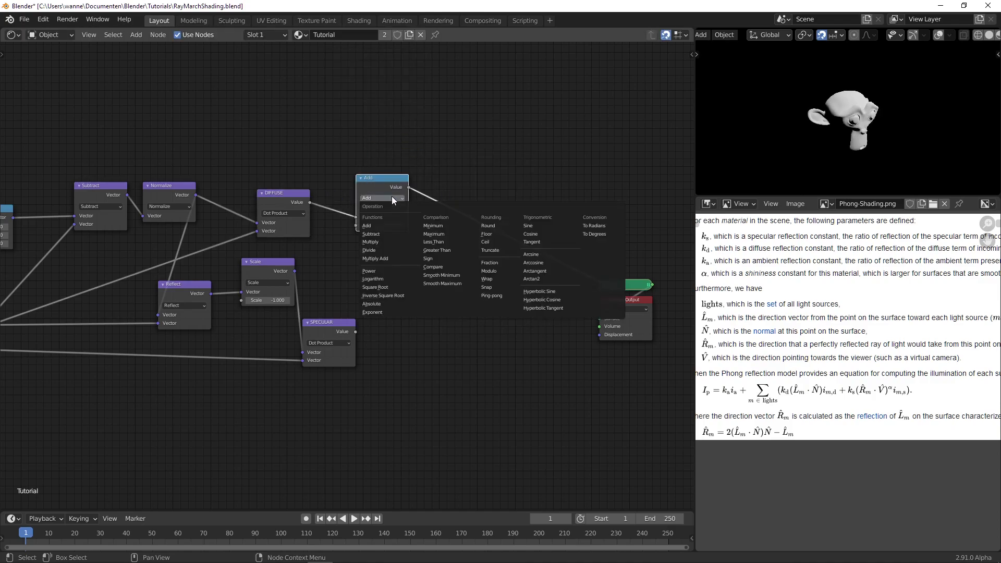
left_click(450, 250)
left_click(387, 225)
type("0.5")
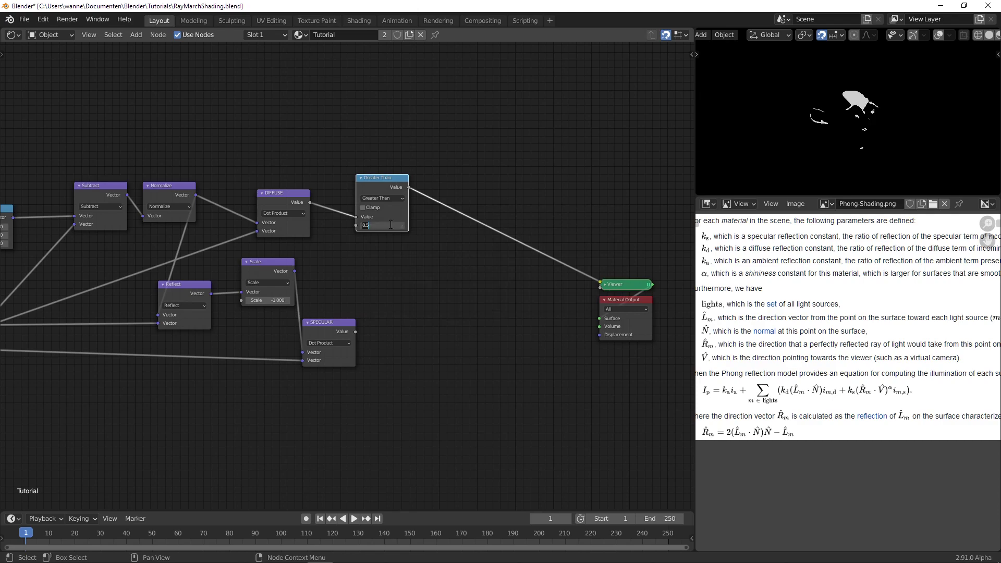
key("Return")
left_click_drag(380, 190, 370, 205)
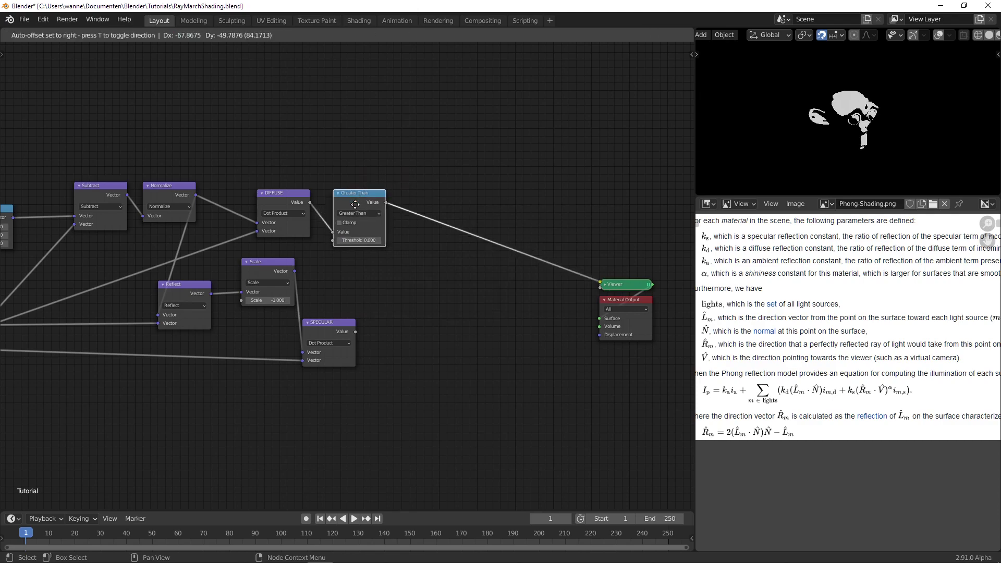
left_click(355, 212)
middle_click_drag(466, 167, 434, 201)
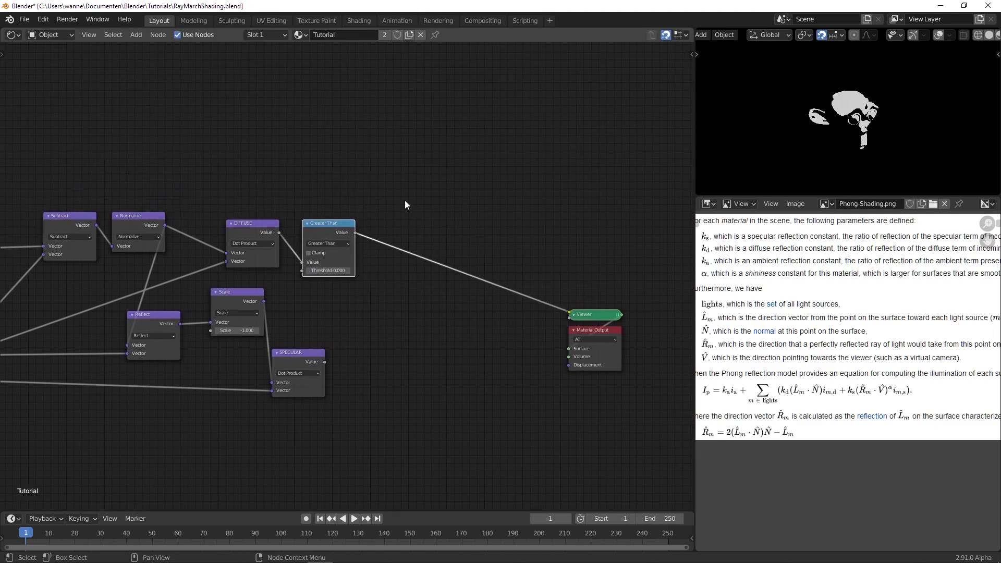
key("shift+d")
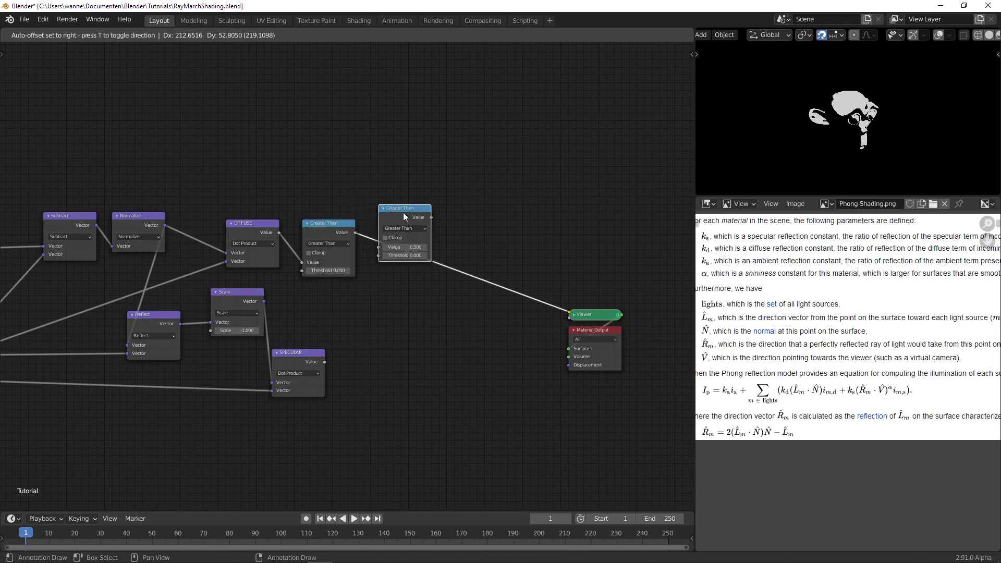
- Drop the copy on the Viewer link as a Multiply and link DIFFUSE into its second input
left_click(412, 231)
left_click(412, 230)
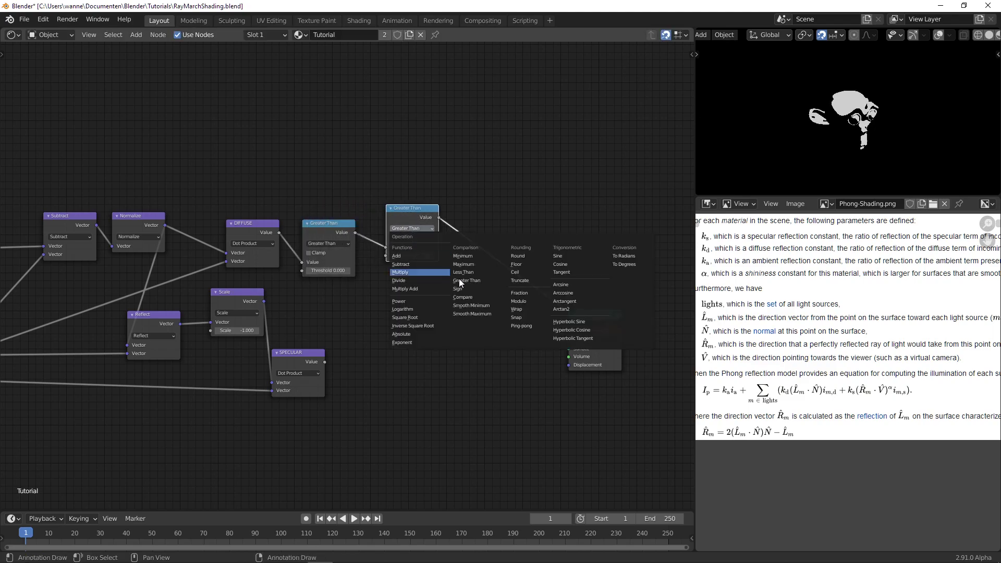
left_click(417, 272)
right_click_drag(272, 235, 400, 241, "alt")
- Rearrange the Multiply and Greater Than nodes and move the Viewer and Material Output further right
key("g")
left_click_drag(389, 195, 388, 172)
left_click_drag(326, 227, 327, 250)
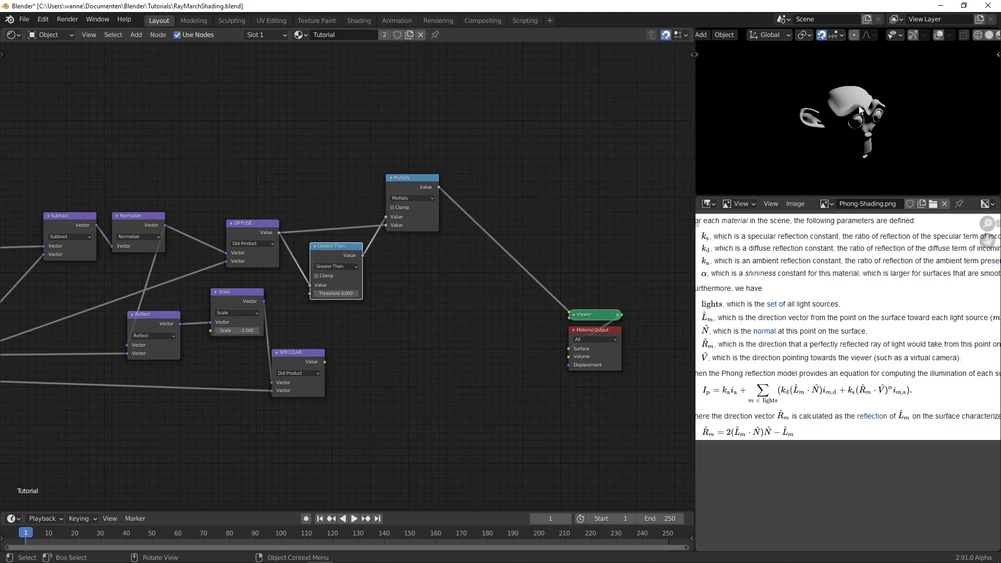
middle_click_drag(527, 273, 421, 220)
left_click_drag(480, 216, 508, 356)
key("g")
left_click(535, 349)
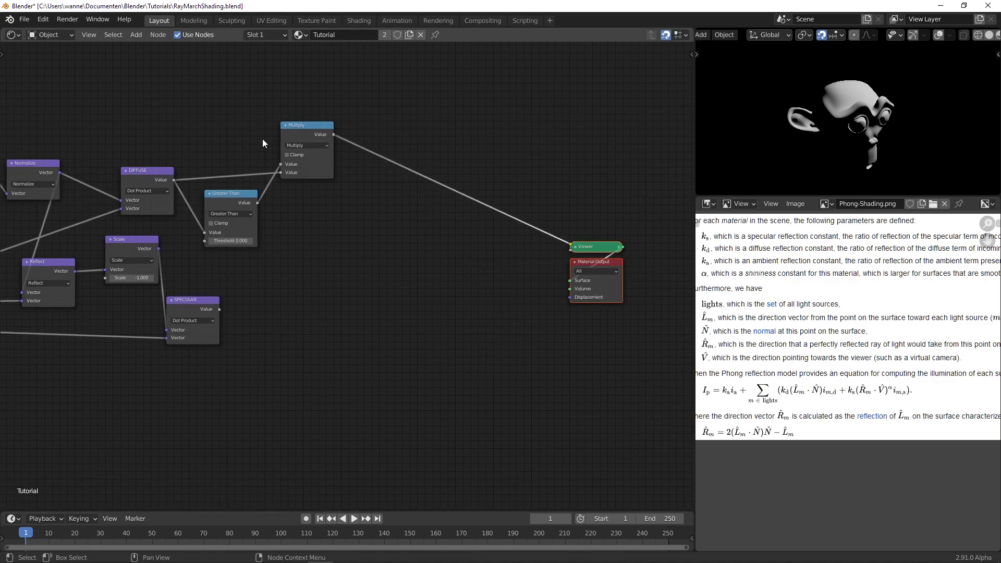
left_click(237, 205)
left_click(301, 128)
- Add a Multiply copy below the graph fed by the diffuse Greater Than mask
key("shift+d")
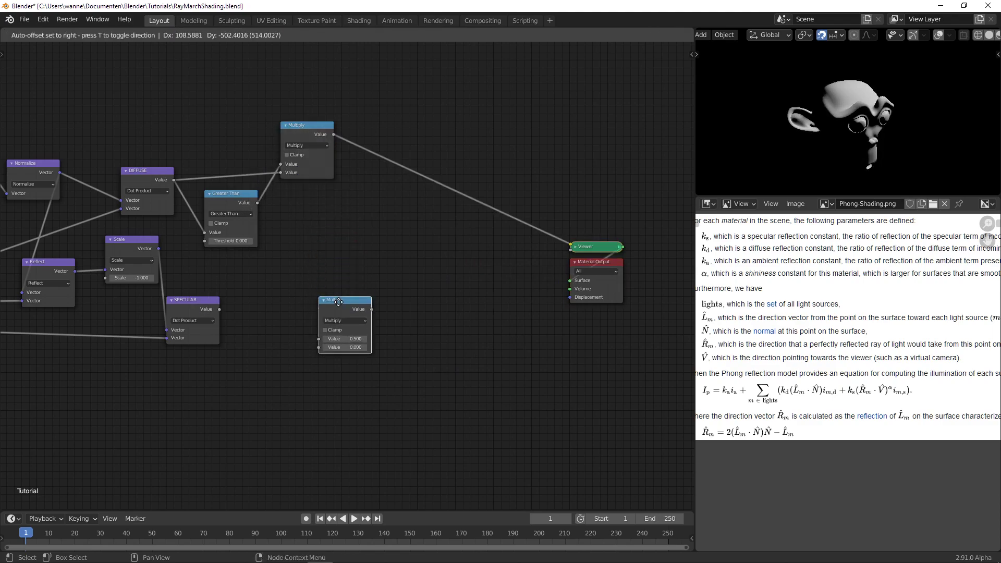
left_click(340, 285)
middle_click_drag(288, 292, 368, 253)
left_click_drag(338, 165, 497, 240)
left_click(302, 155)
- Mask SPECULAR with its own Greater Than and Multiply nodes, gate it, and preview the result
key("shift+d")
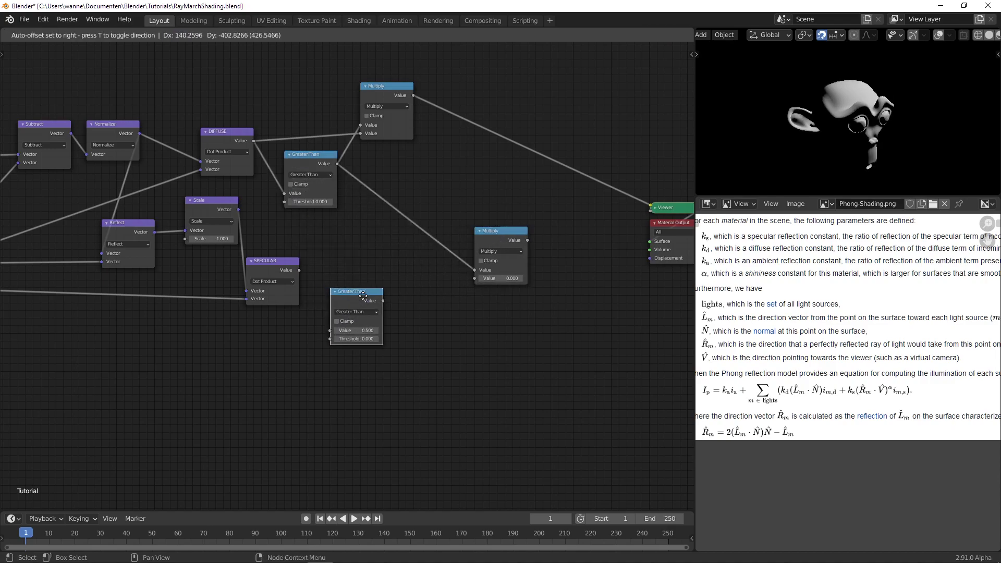
left_click(371, 299)
left_click_drag(298, 270, 353, 337)
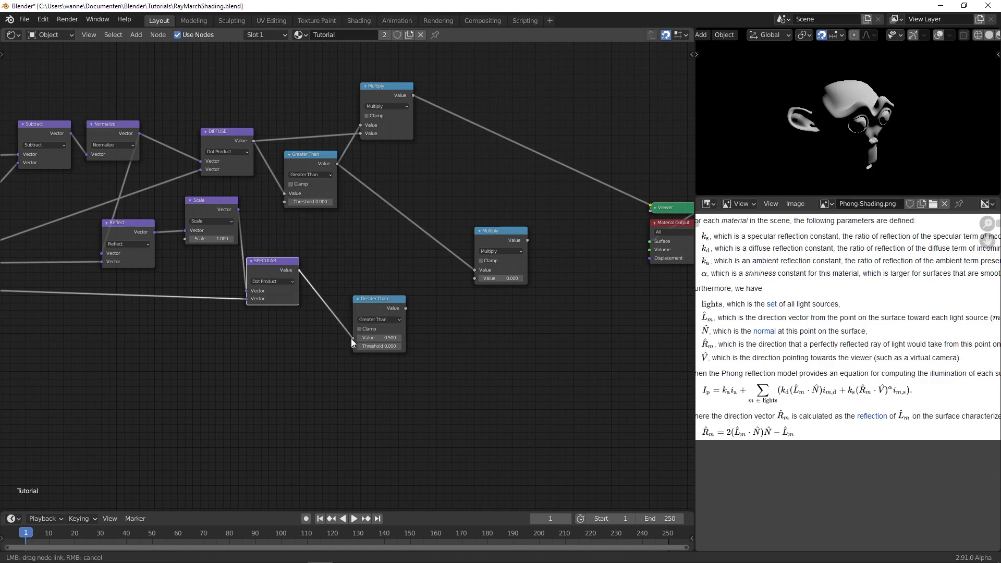
key("shift+d")
left_click(381, 233)
left_click_drag(406, 308, 353, 270)
left_click_drag(405, 240, 475, 278)
left_click(508, 233, "ctrl+shift")
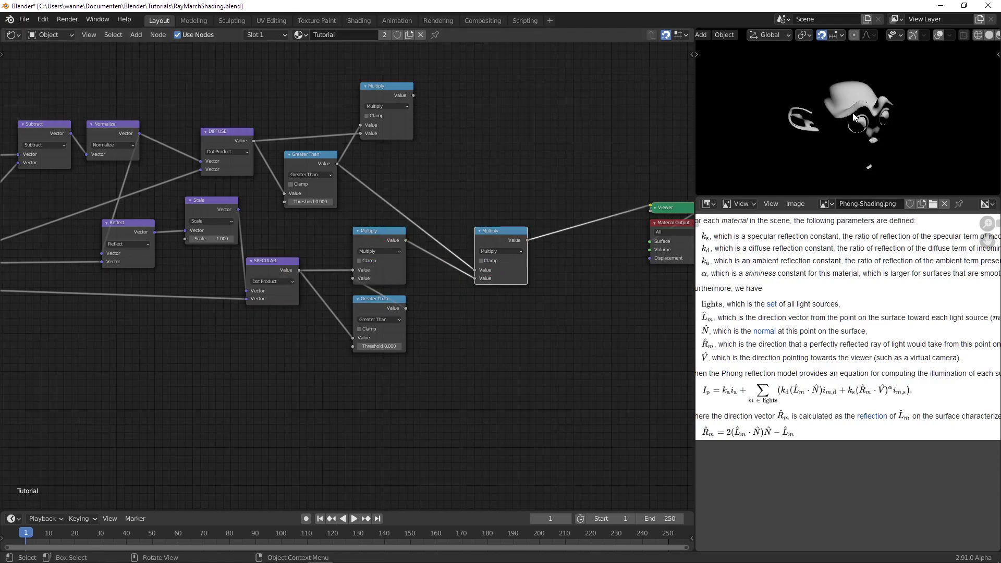
- Temporarily mute the final Multiply node to compare Suzanne's shading, then restore it
middle_click_drag(770, 74, 925, 93)
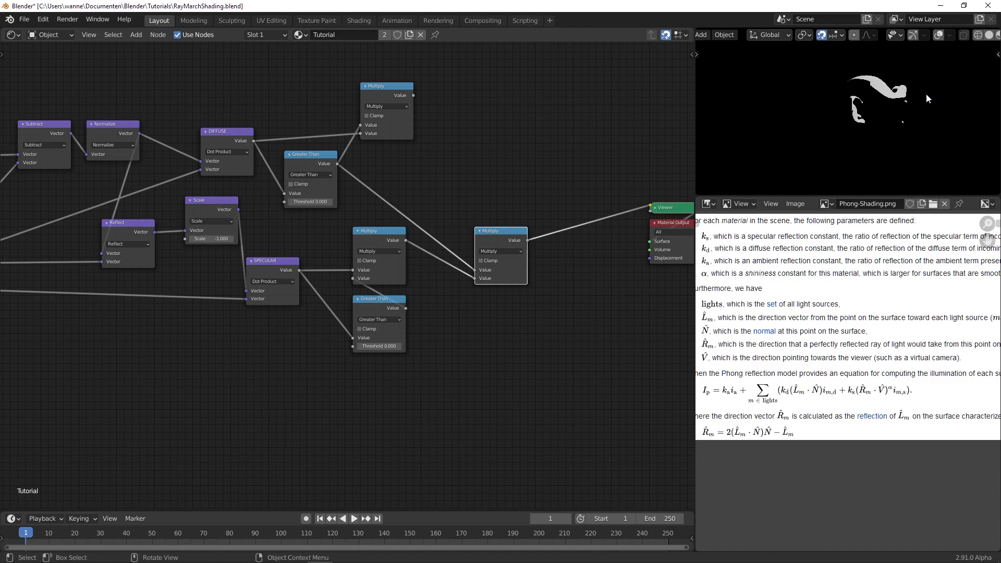
left_click(379, 238)
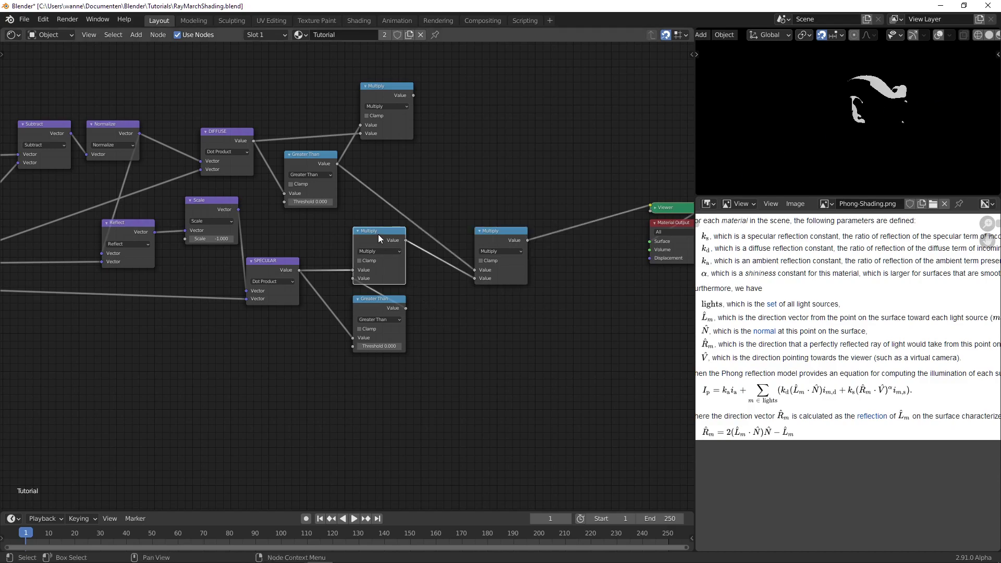
left_click(494, 243)
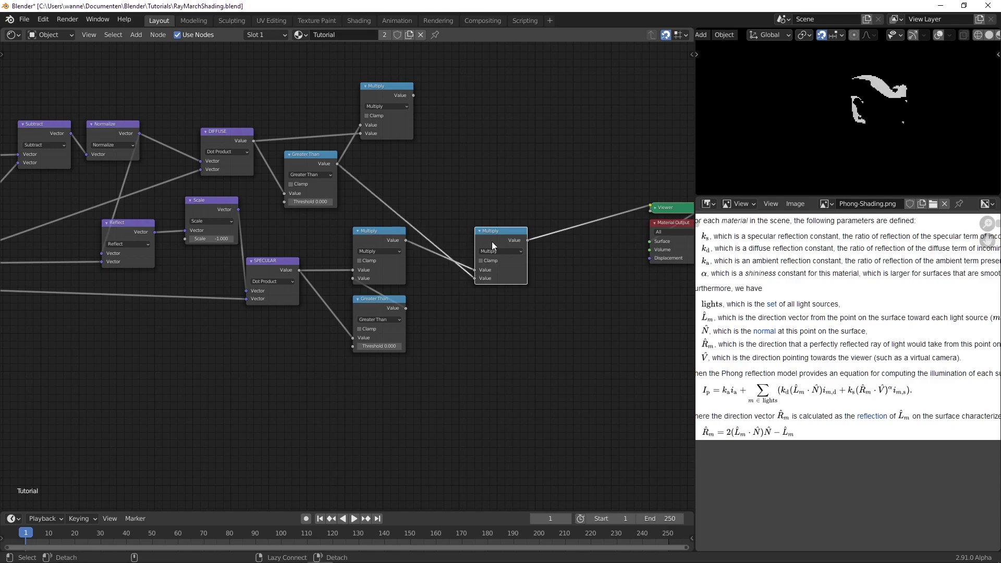
key("m")
middle_click_drag(915, 83, 797, 143)
key("m")
middle_click_drag(437, 168, 335, 260)
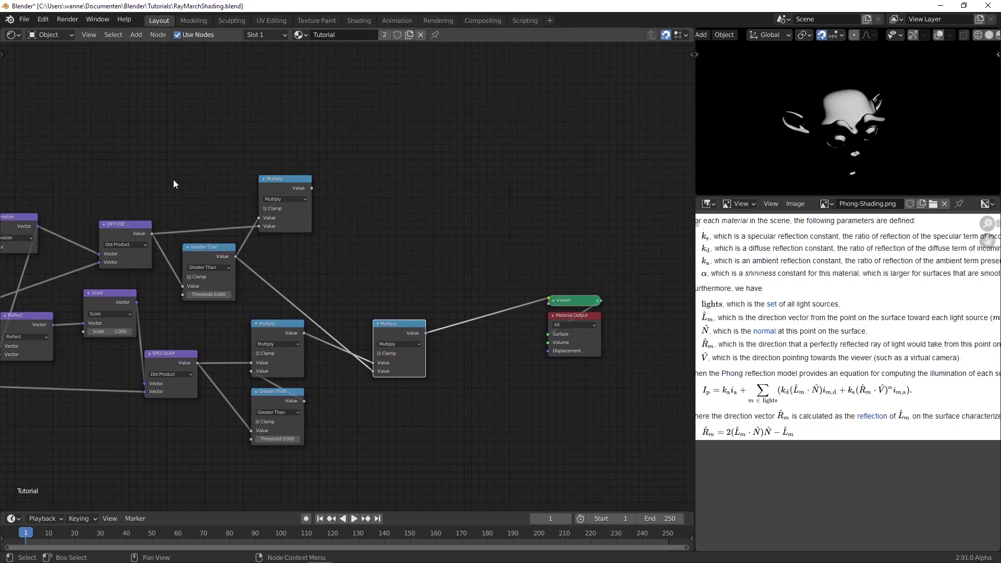
middle_click_drag(174, 183, 474, 226)
key("shift+a")
- Add an RGB colour node above the node graph
mouse_move(359, 88)
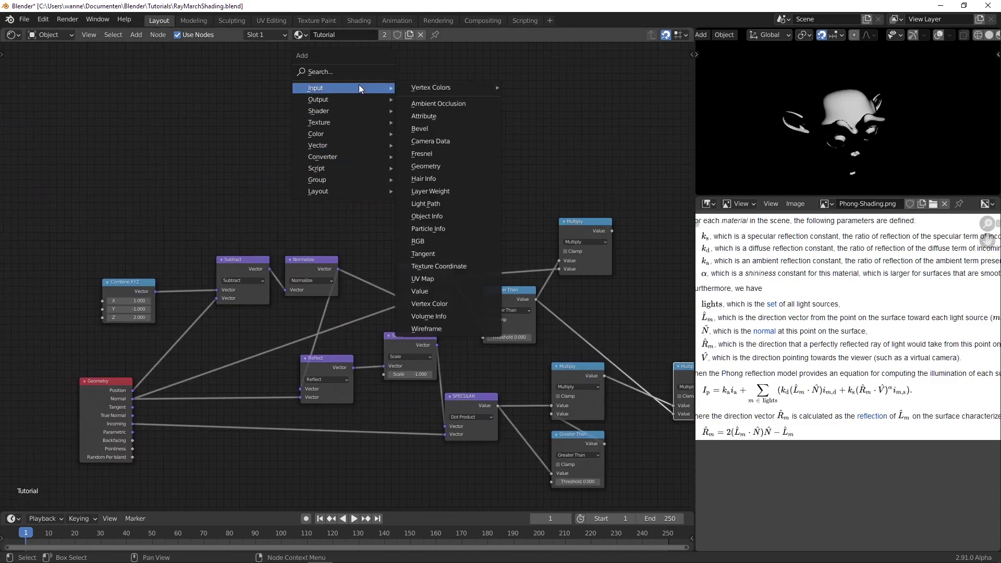
left_click(418, 240)
left_click(327, 120)
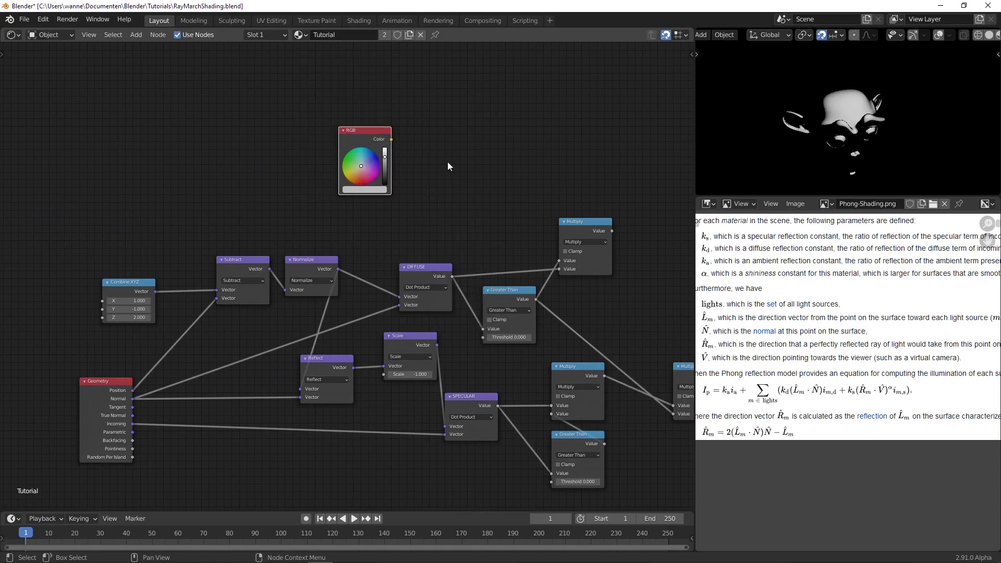
middle_click_drag(515, 155, 411, 167)
- Duplicate the Scale node, feed it the RGB colour, and scale it by the diffuse Multiply output
key("shift+a")
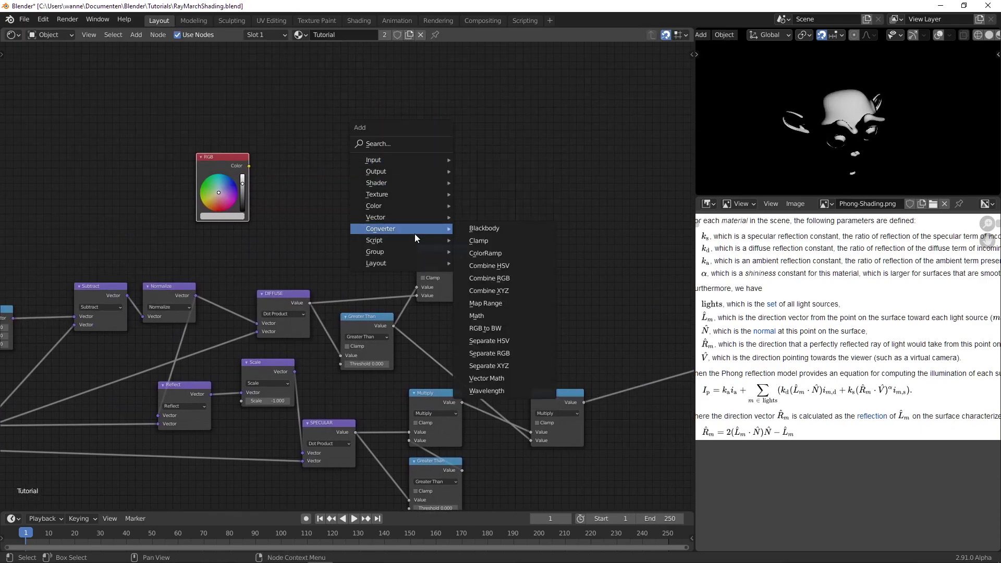
left_click(252, 367)
key("shift+d")
left_click(481, 170)
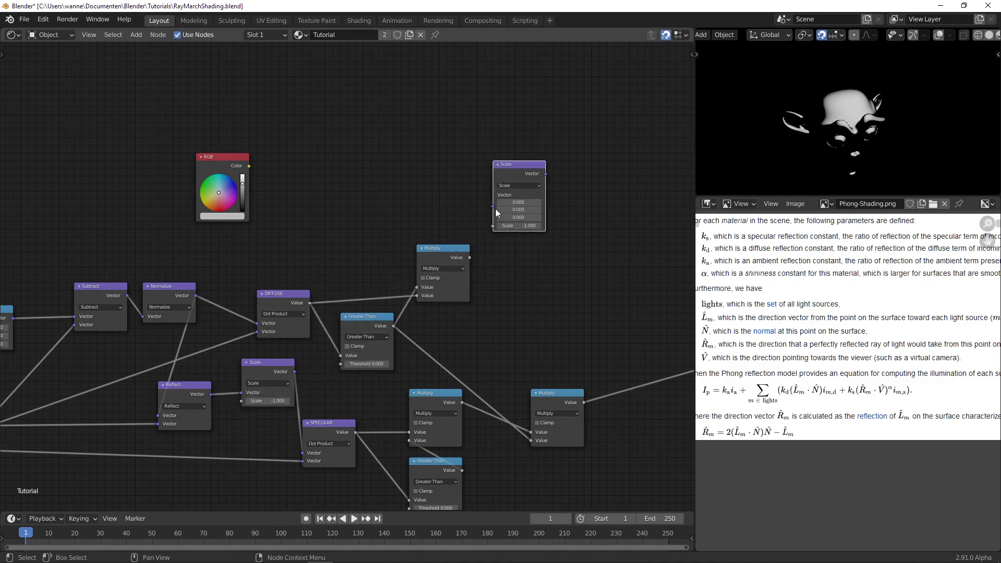
left_click_drag(249, 166, 495, 206)
left_click_drag(469, 258, 450, 250)
left_click(445, 252, "ctrl+shift")
middle_click_drag(814, 112, 826, 90)
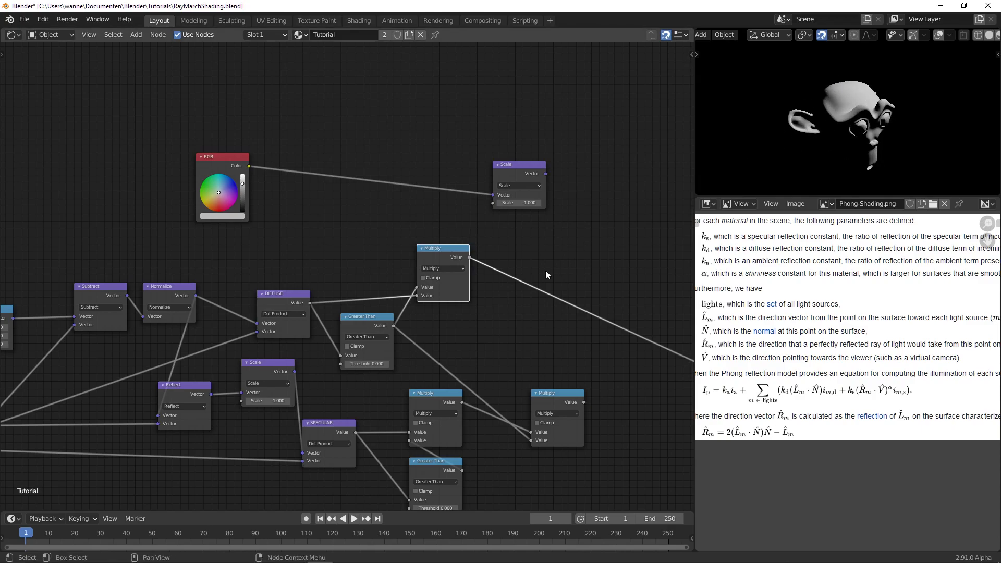
left_click_drag(469, 257, 494, 204)
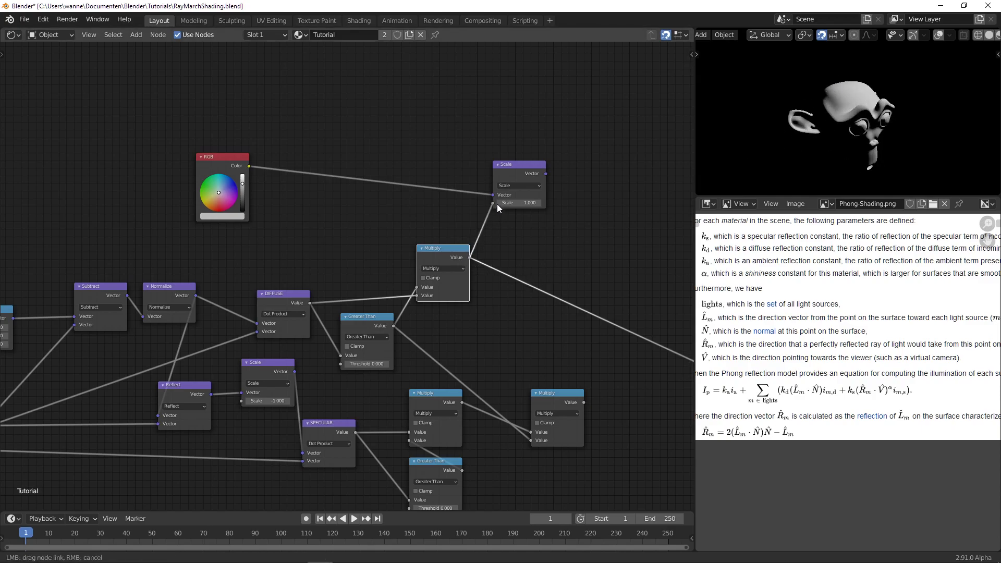
left_click(517, 176, "ctrl+shift")
- Try a purple RGB colour and preview the tinted and final results on Suzanne
mouse_move(208, 189)
left_mouse_down()
mouse_move(229, 207)
mouse_move(236, 199)
mouse_move(225, 189)
left_mouse_up()
scroll(887, 100, "down", 1)
middle_click_drag(887, 99, 849, 126)
middle_click_drag(858, 113, 849, 132)
middle_click_drag(564, 408, 396, 361)
left_click(398, 352, "ctrl+shift")
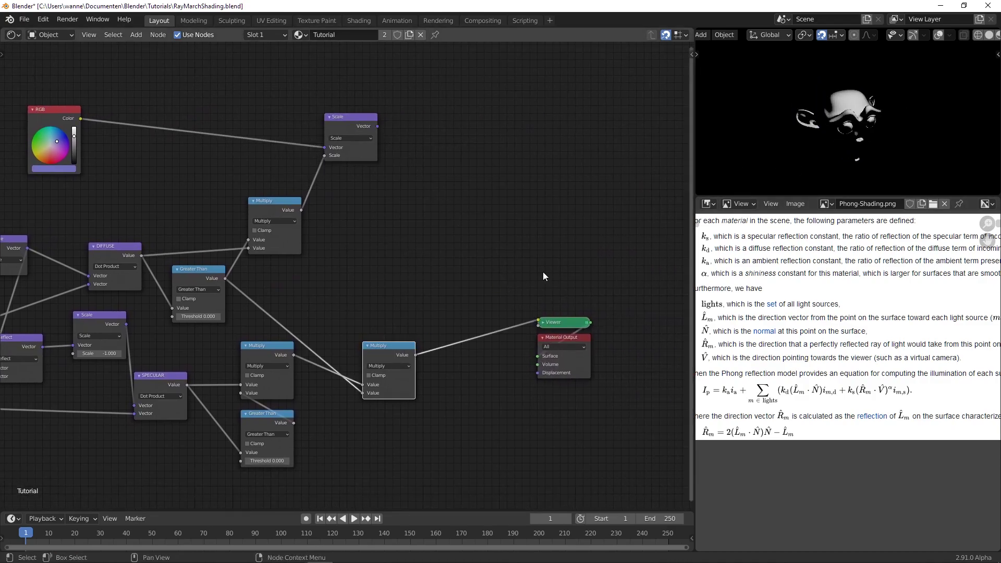
middle_click_drag(959, 117, 852, 129)
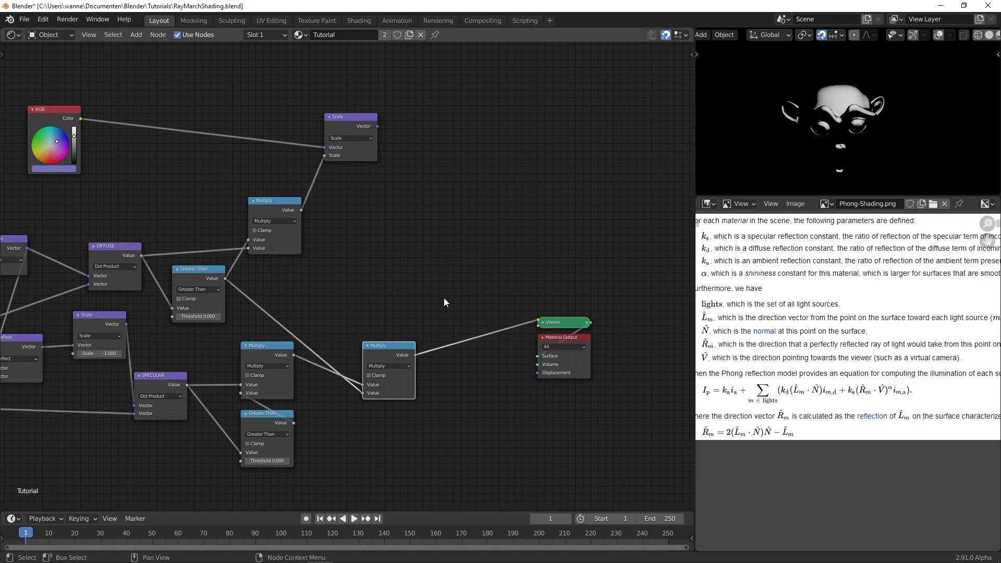
- Move the Viewer and Material Output nodes further right
middle_click_drag(492, 244, 426, 267)
left_click_drag(503, 285, 560, 404)
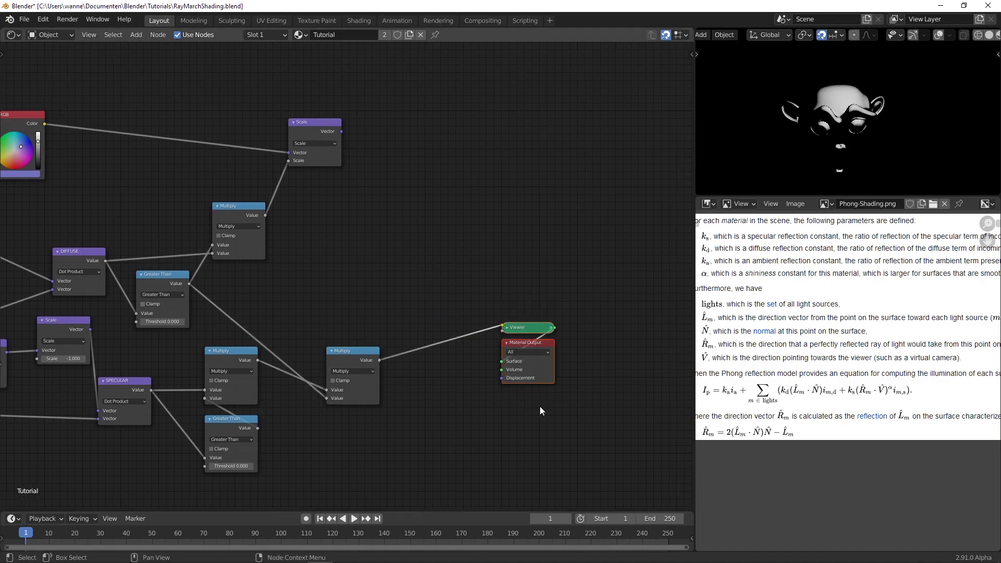
key("g")
left_click(593, 389)
middle_click_drag(847, 112, 869, 119)
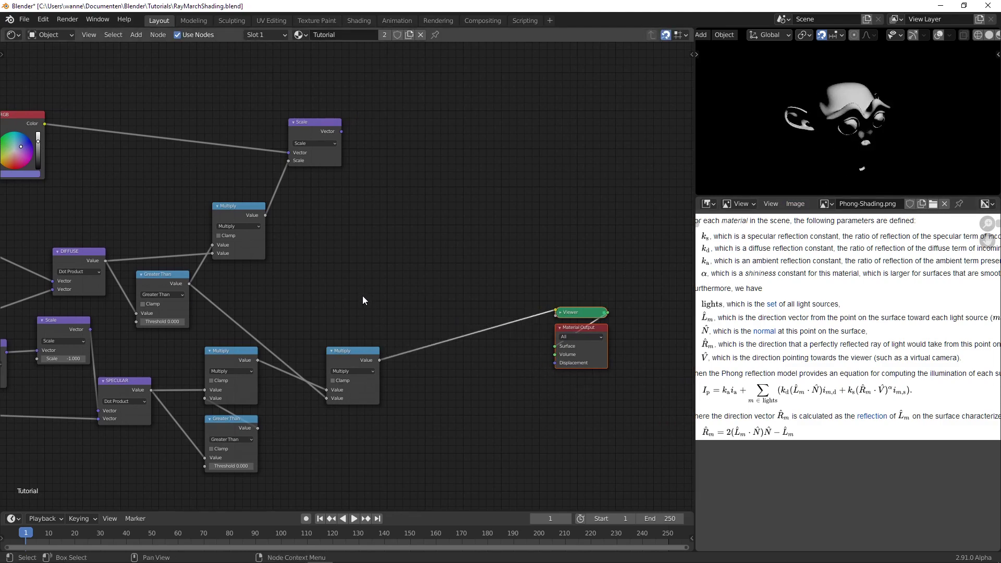
middle_click_drag(363, 301, 392, 334)
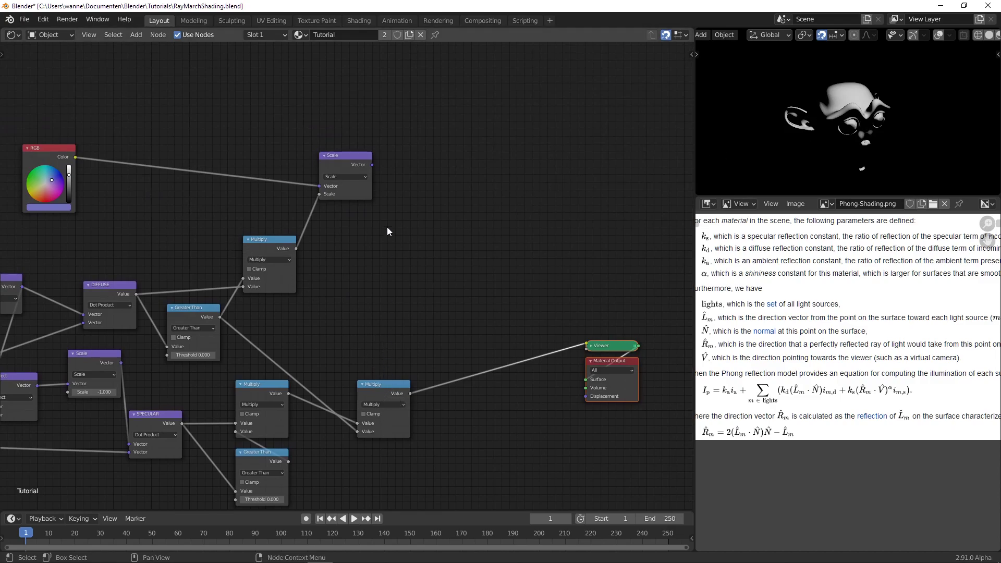
- Insert a copy of the final Multiply node on the Viewer link and switch it to Power
key("shift+d")
left_click(363, 267)
key("x")
key("shift+d")
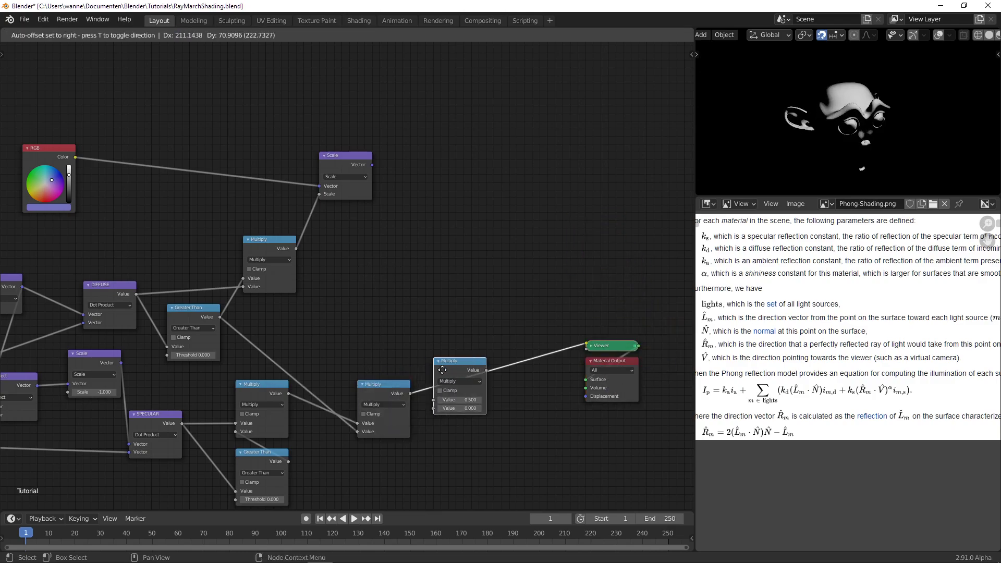
left_click(451, 371)
left_click(471, 381)
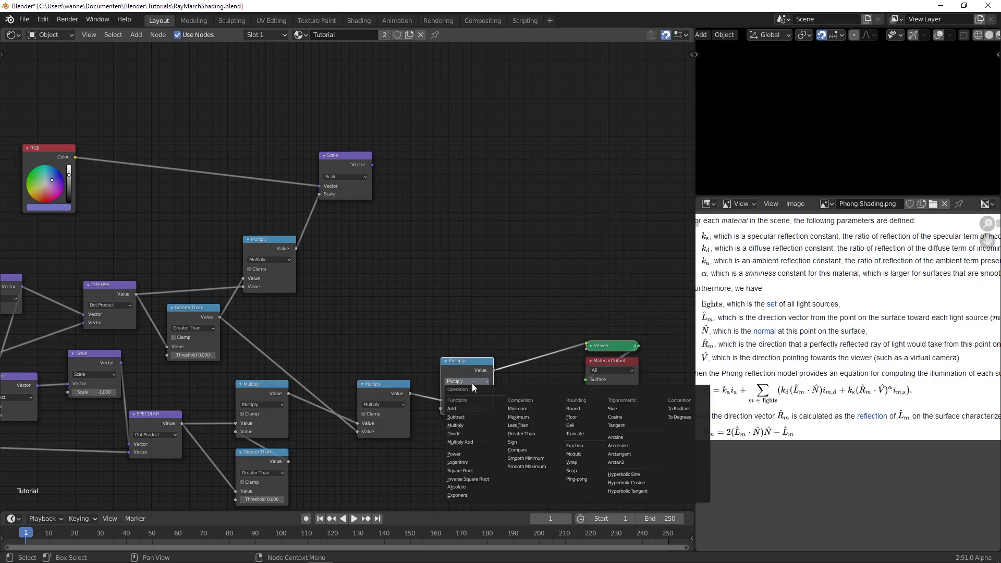
left_click(471, 454)
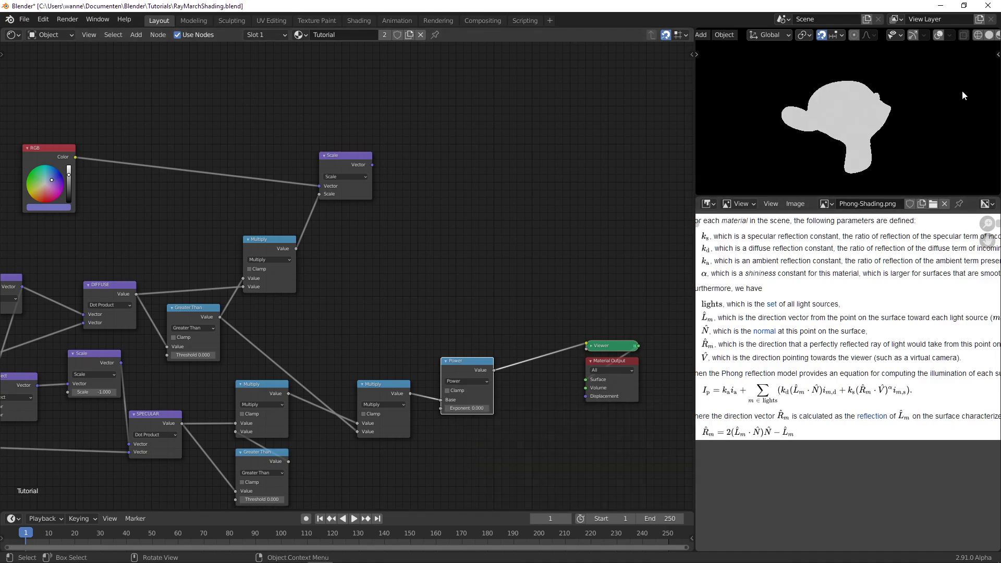
- Raise the Power node's Exponent to about 13.19 and check the narrowed highlights on Suzanne
left_click(471, 408)
type("0.0")
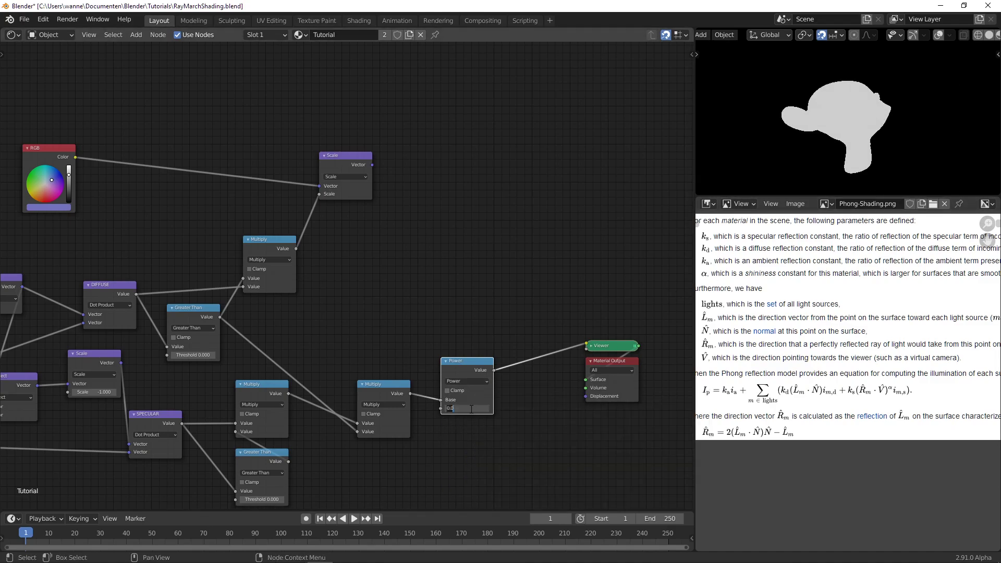
key("Return")
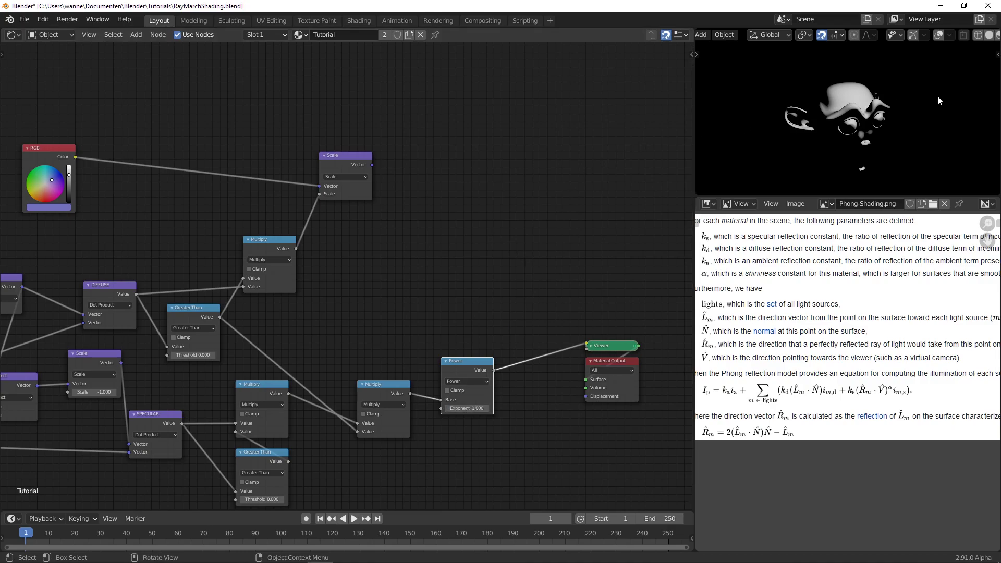
mouse_move(466, 408)
left_mouse_down()
mouse_move(558, 408)
mouse_move(475, 412)
left_mouse_up()
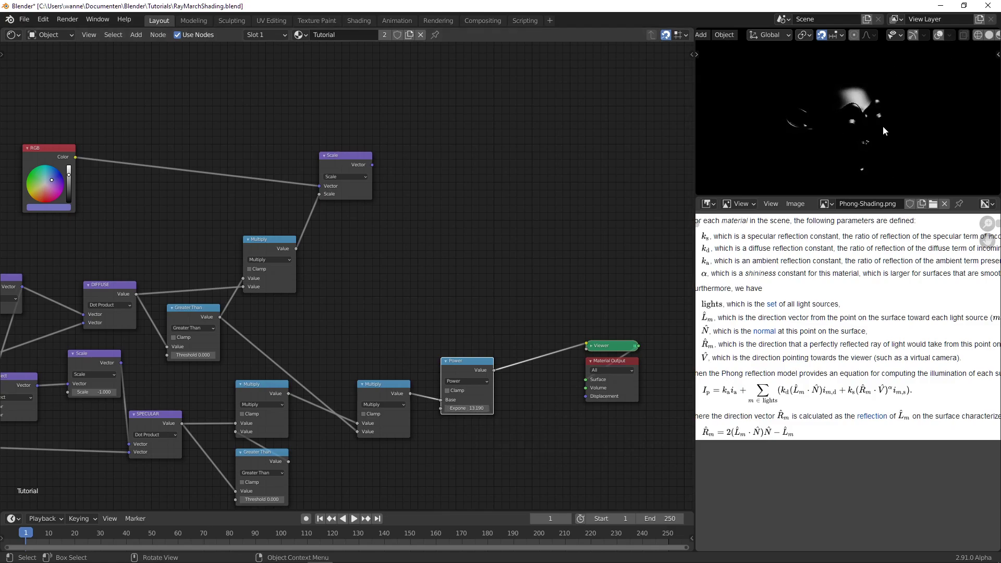
middle_click_drag(832, 123, 868, 135)
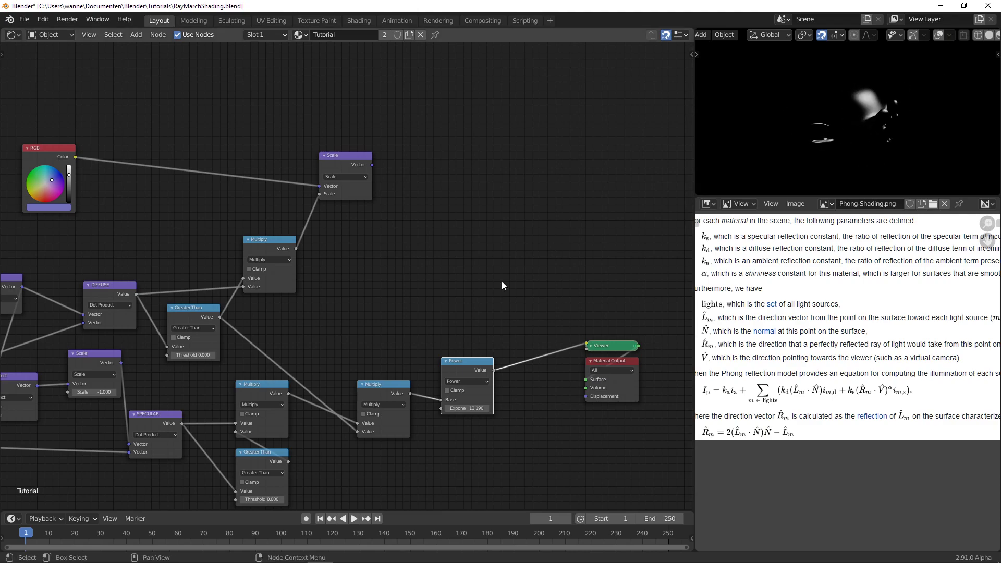
middle_click_drag(507, 331, 419, 290)
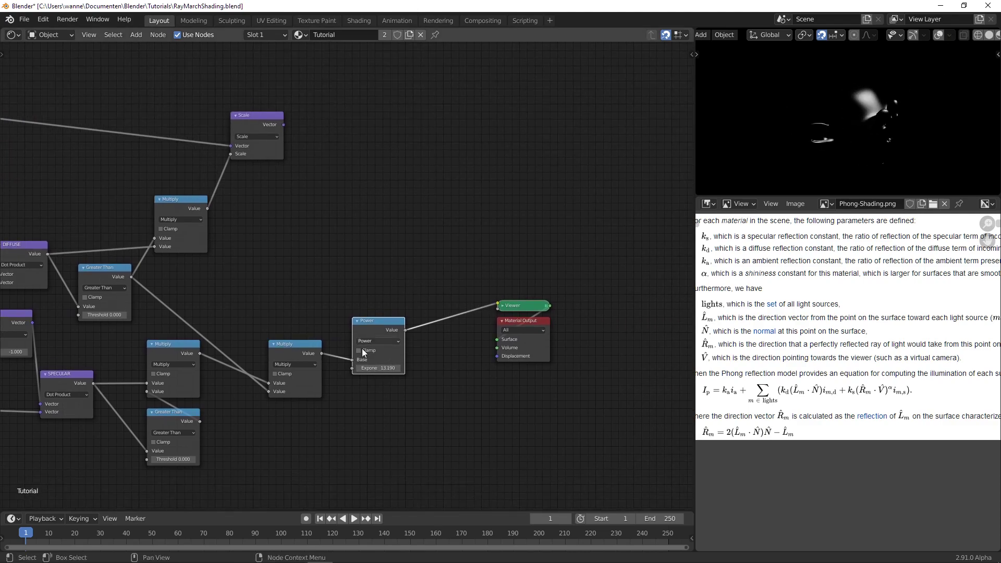
- Label the Power node SHININESS and set its Exponent to 40
key("F2")
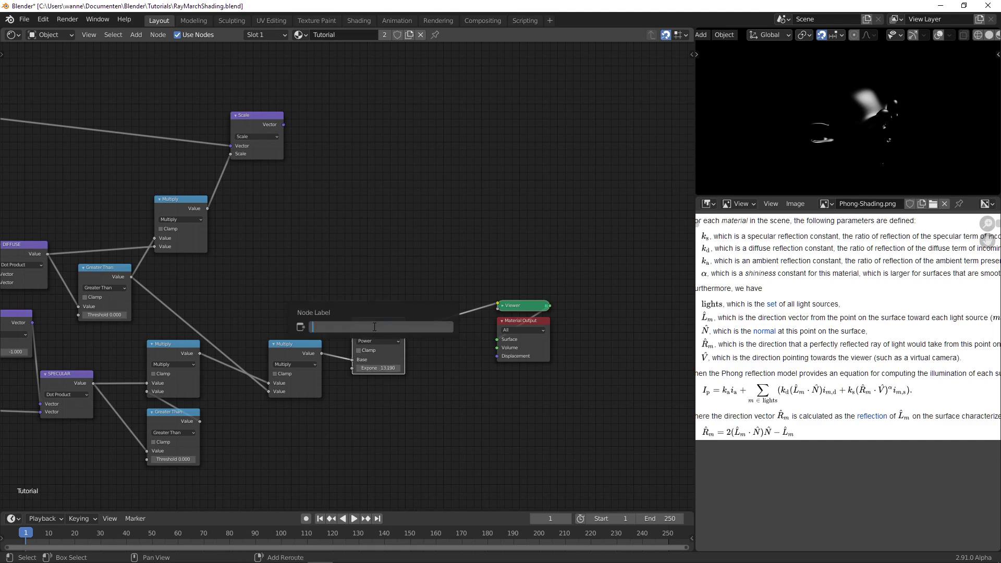
type("SHININESS")
key("Return")
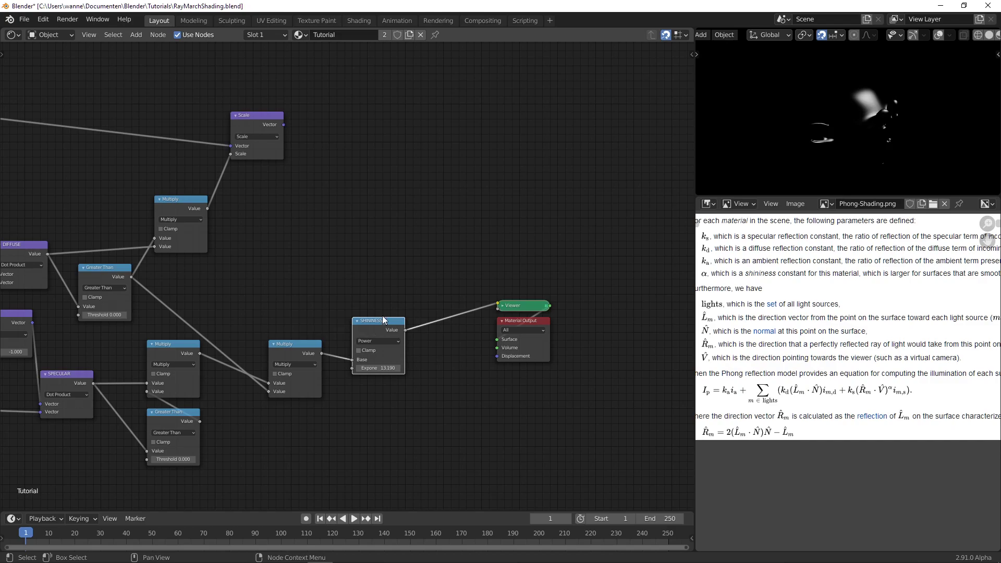
scroll(382, 315, "up", 1)
left_click(377, 367)
type("40")
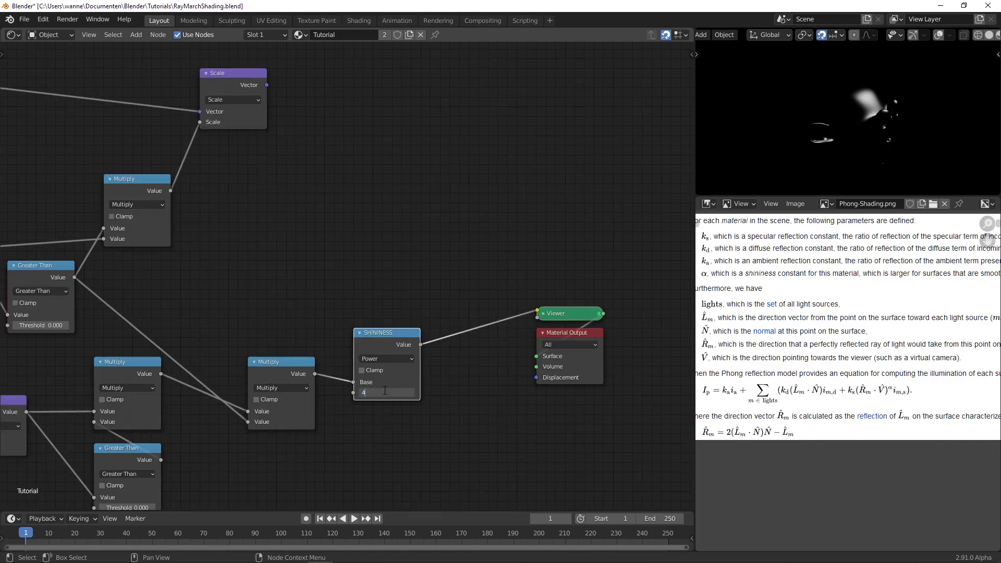
key("Return")
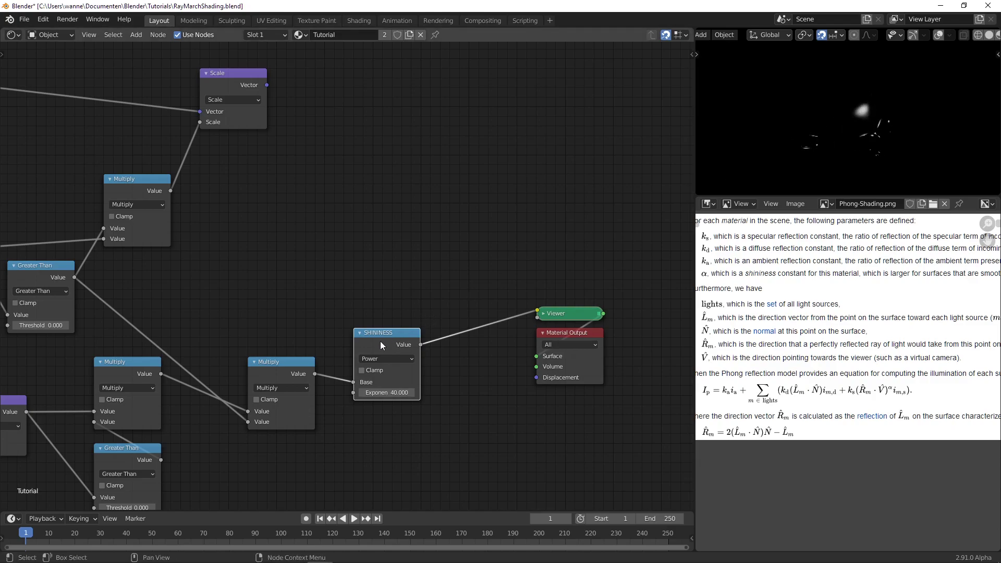
- Add a copy of SHININESS before the Viewer as a Multiply by 10
key("shift+d")
left_click(485, 303)
left_click(469, 320)
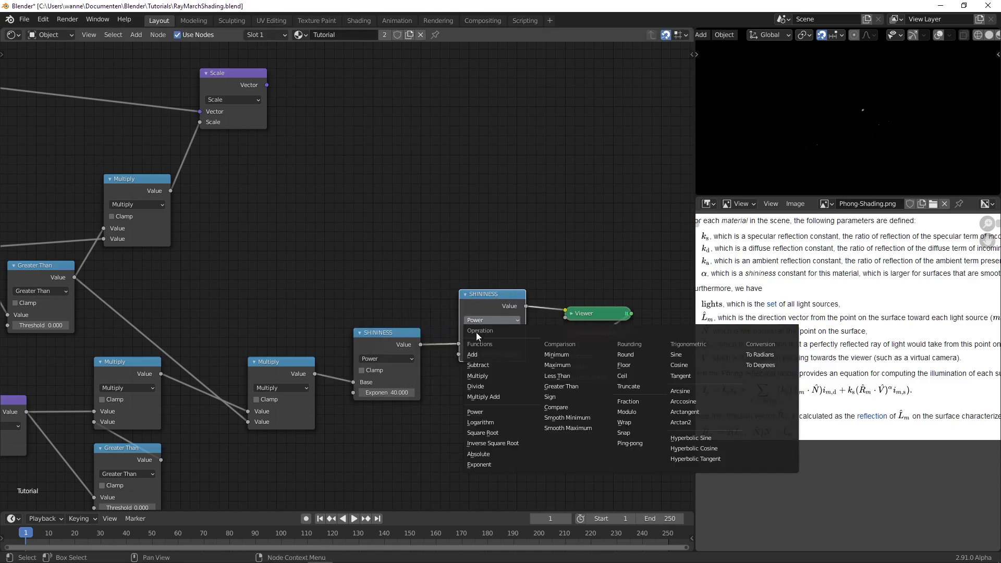
left_click(493, 375)
left_click(487, 353)
type("10")
key("Return")
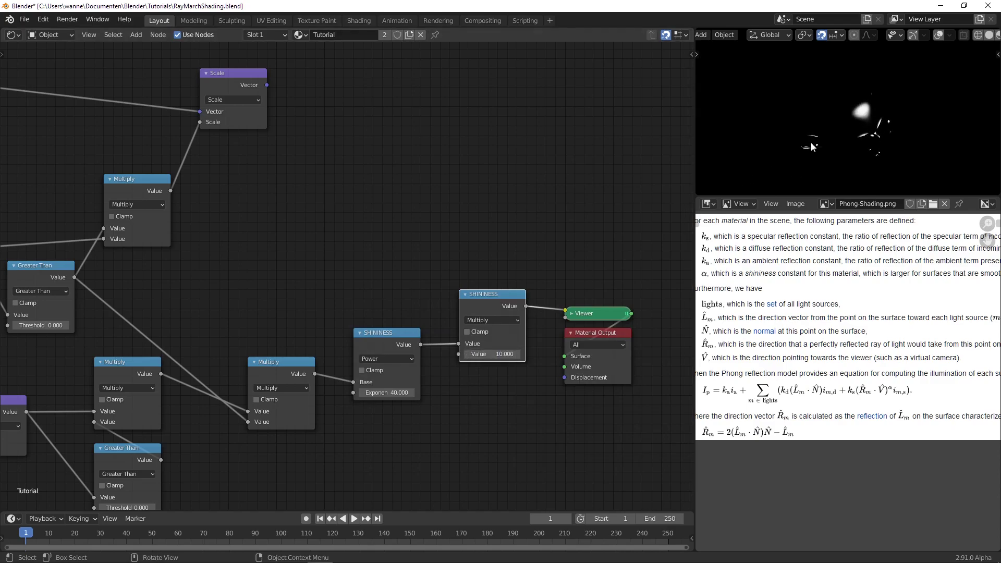
- Shift the Viewer and Material Output nodes right, then move the Scale node right
left_click(594, 334)
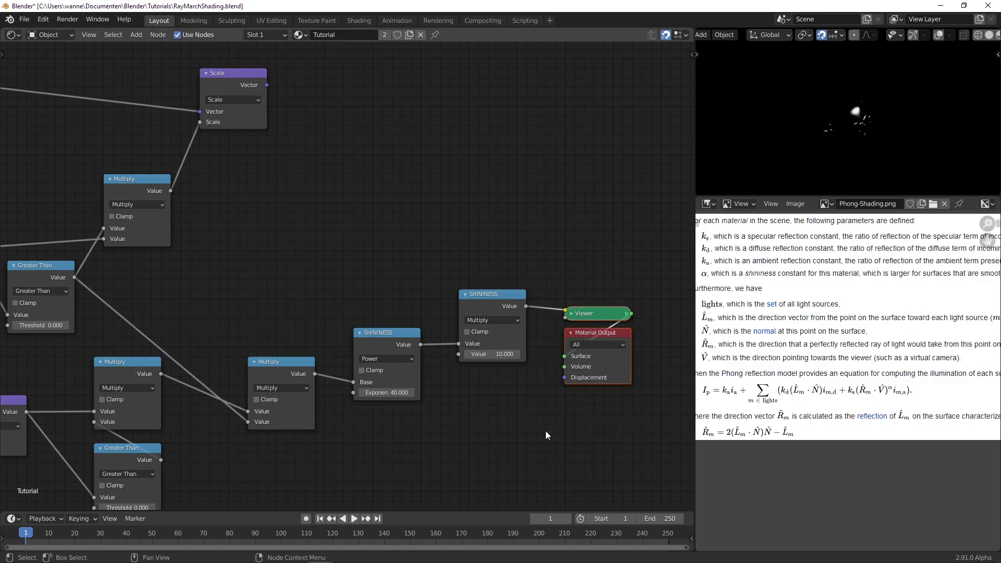
middle_click_drag(550, 449, 411, 416)
key("g")
left_click(593, 386)
scroll(340, 200, "down", 2)
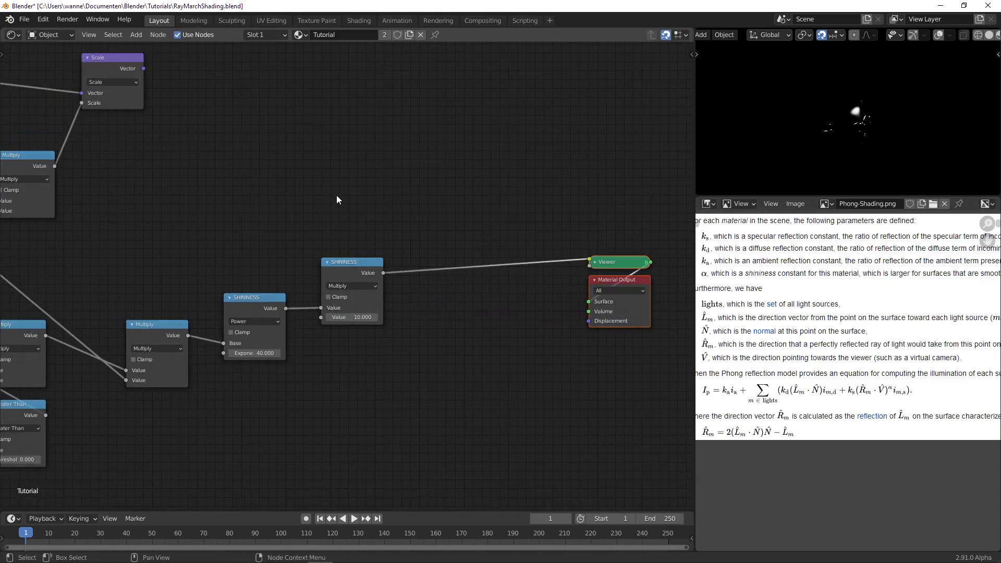
middle_click_drag(288, 188, 290, 178)
left_click_drag(249, 182, 340, 175)
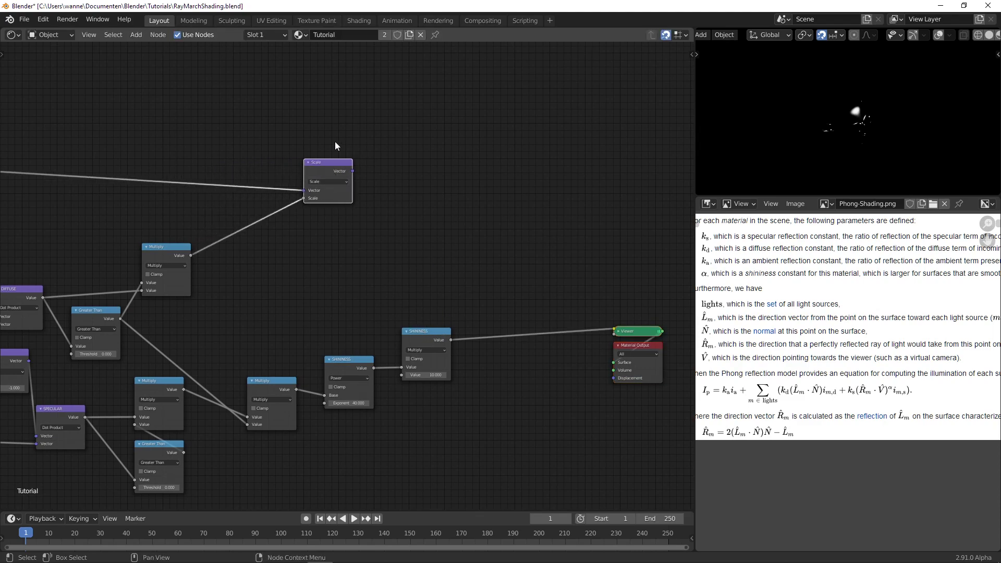
- Duplicate the Scale node as a vector Add node and link Scale's result into it
key("shift+d")
left_click(431, 179)
left_click(417, 174)
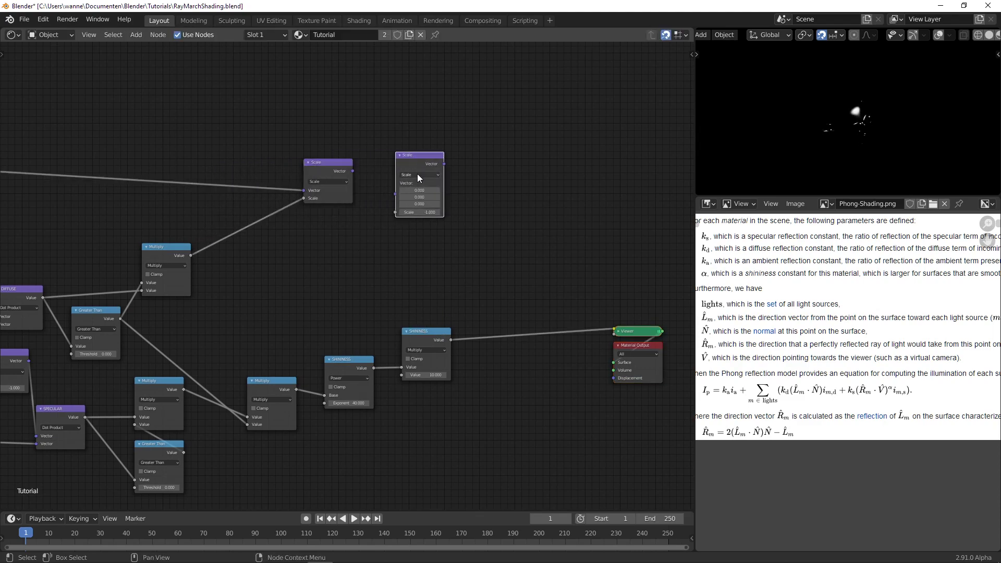
left_click(420, 185)
left_click_drag(352, 170, 404, 191)
left_click(328, 174, "ctrl+shift")
- Feed the SHININESS result into the Add node's second input and preview the sum
right_click(469, 327)
key("Escape")
left_click_drag(450, 339, 395, 192)
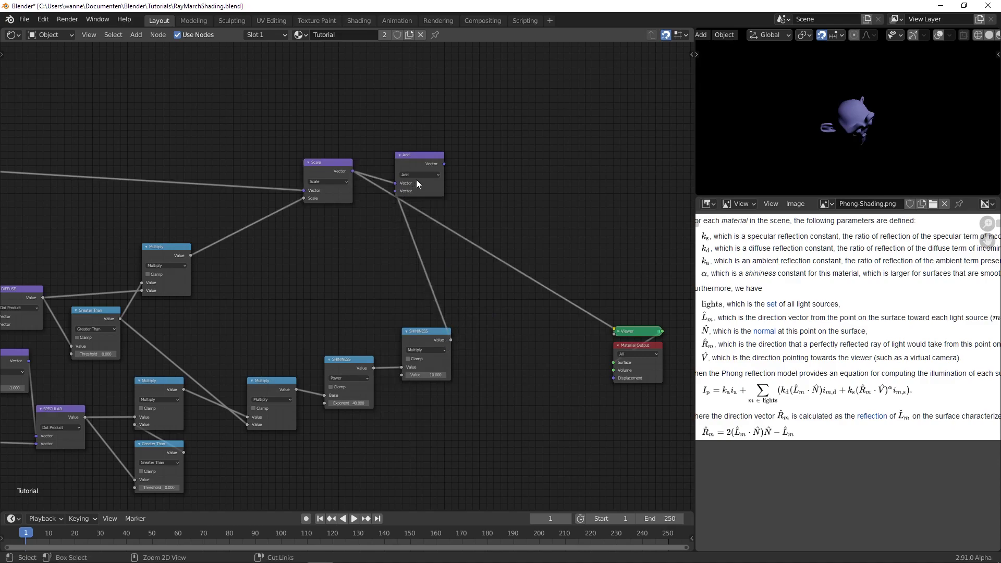
left_click(423, 161, "ctrl+shift")
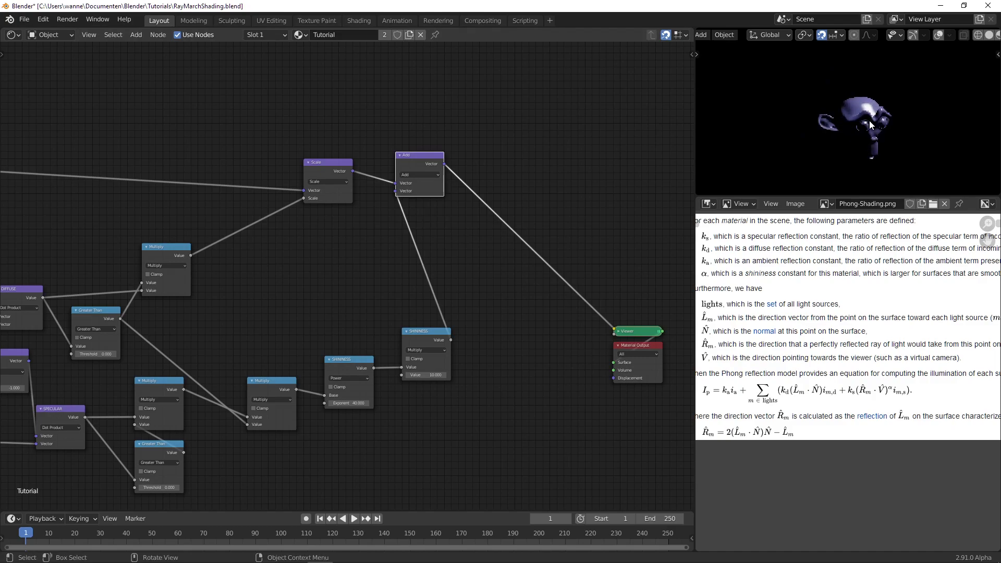
- Tune SHININESS to a multiplier of 1.940 and an exponent of 24.680
middle_click_drag(869, 124, 796, 115)
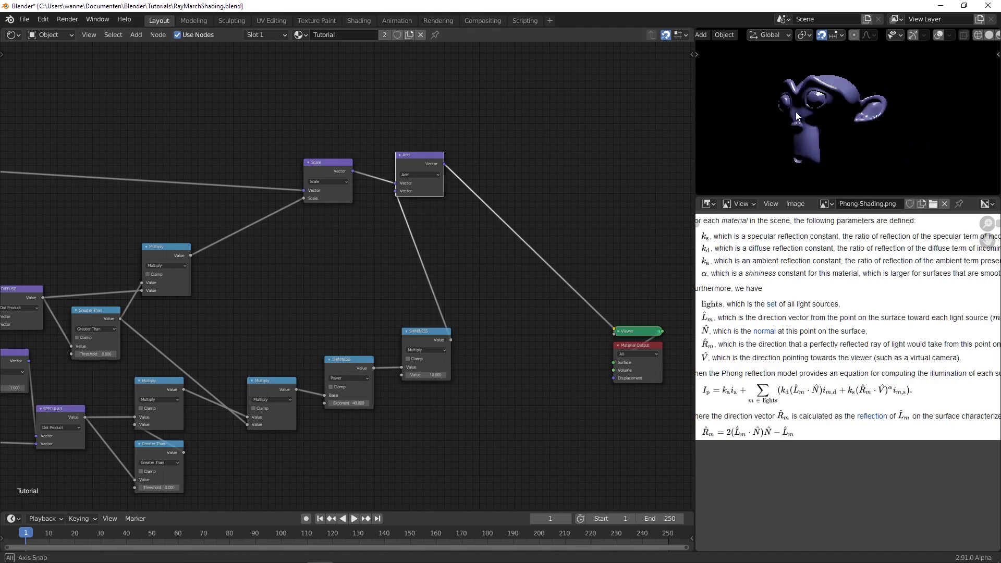
scroll(449, 363, "up", 2)
left_click_drag(447, 401, 408, 401)
left_click_drag(348, 436, 310, 436)
middle_click_drag(765, 71, 841, 99)
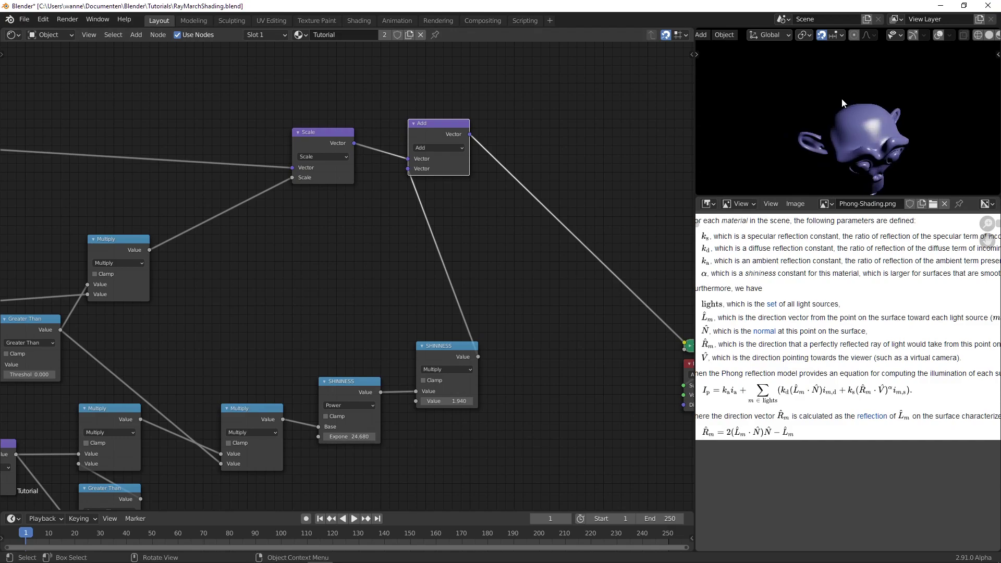
scroll(485, 217, "down", 2)
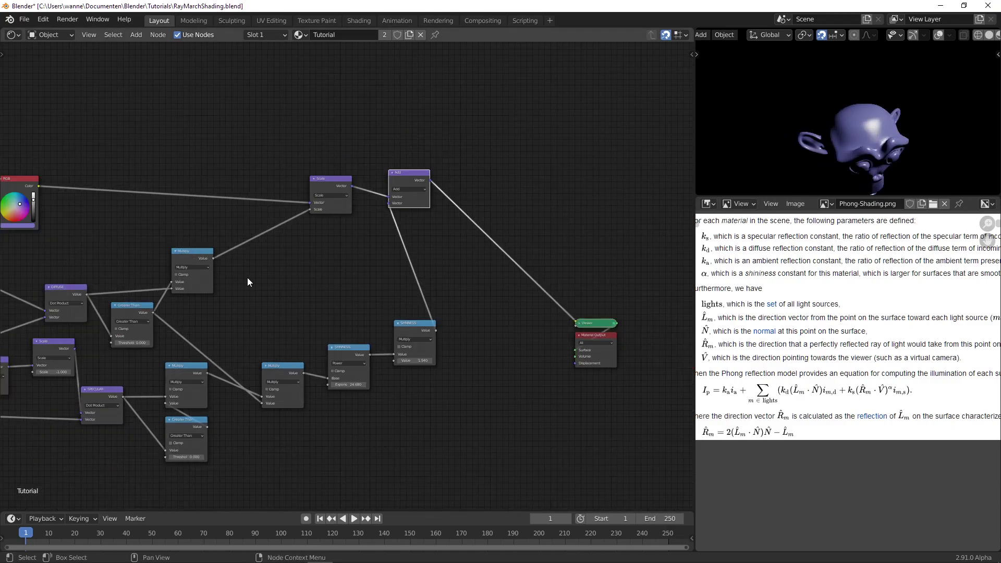
- Move the Viewer and Material Output nodes further right to make room
scroll(334, 276, "down", 2)
middle_click_drag(321, 292, 430, 268)
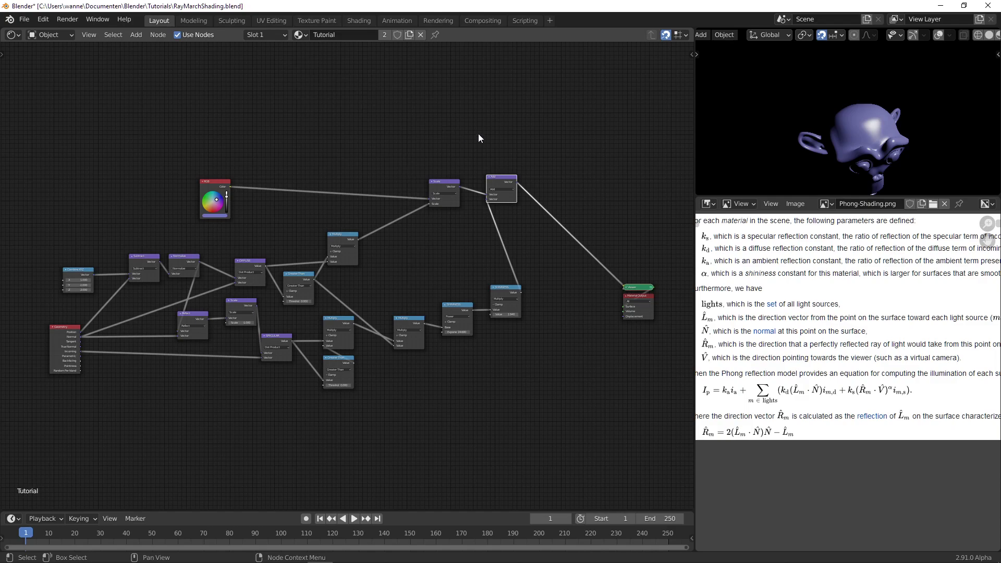
middle_click_drag(596, 207, 461, 181)
left_click_drag(472, 197, 511, 310)
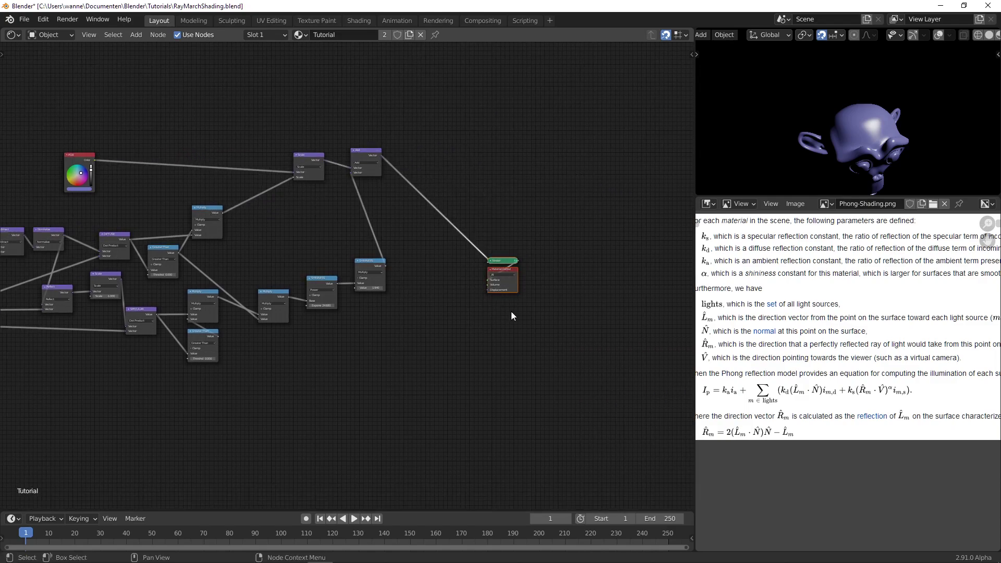
key("g")
left_click(536, 309)
- Insert a copy of the Add node on the link to the Viewer
scroll(388, 164, "up", 2)
left_click(368, 128)
key("shift+d")
left_click(448, 146)
middle_click_drag(409, 167, 460, 194)
- Copy the RGB colour node and feed its Color into the second Add node
left_click(56, 156)
key("shift+d")
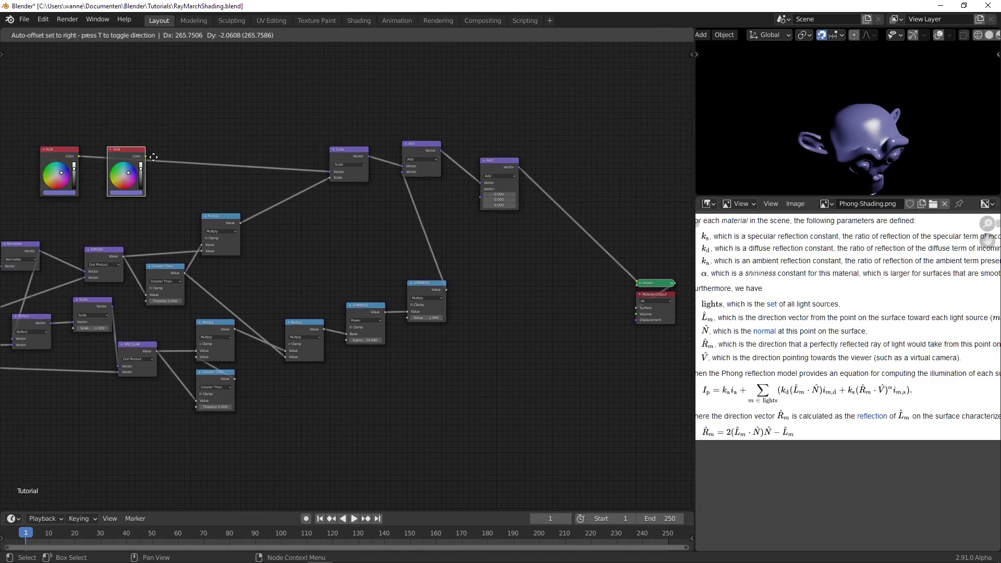
left_click(459, 236)
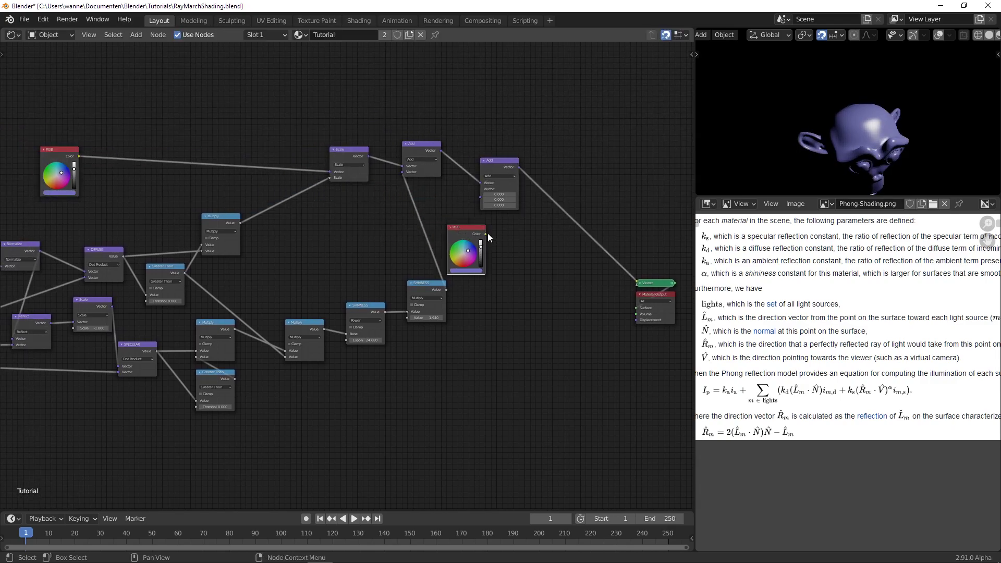
left_click_drag(485, 238, 480, 193)
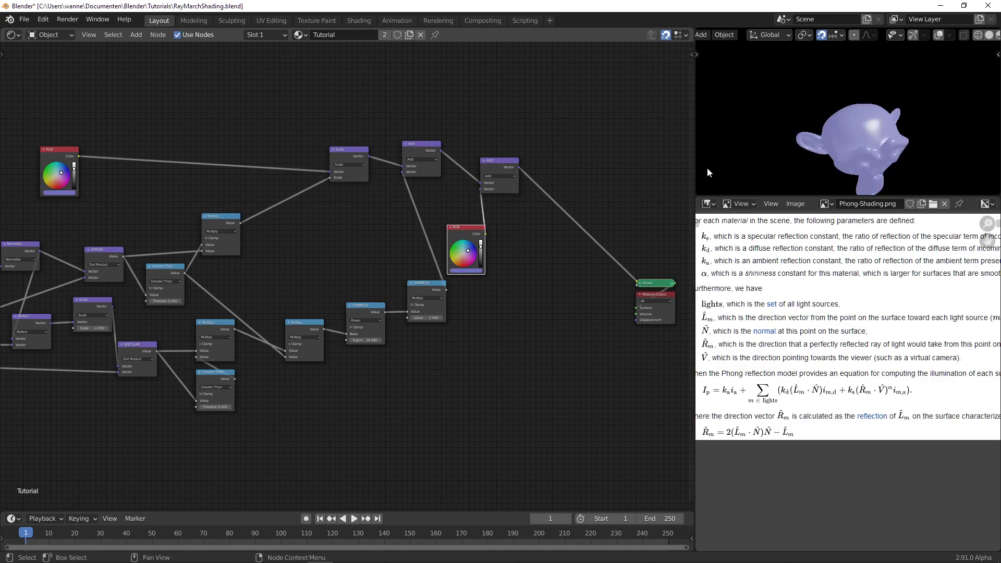
- Turn the ambient RGB colour's brightness down to just above black, checking the monkey's darker shadows
scroll(908, 120, "up", 4)
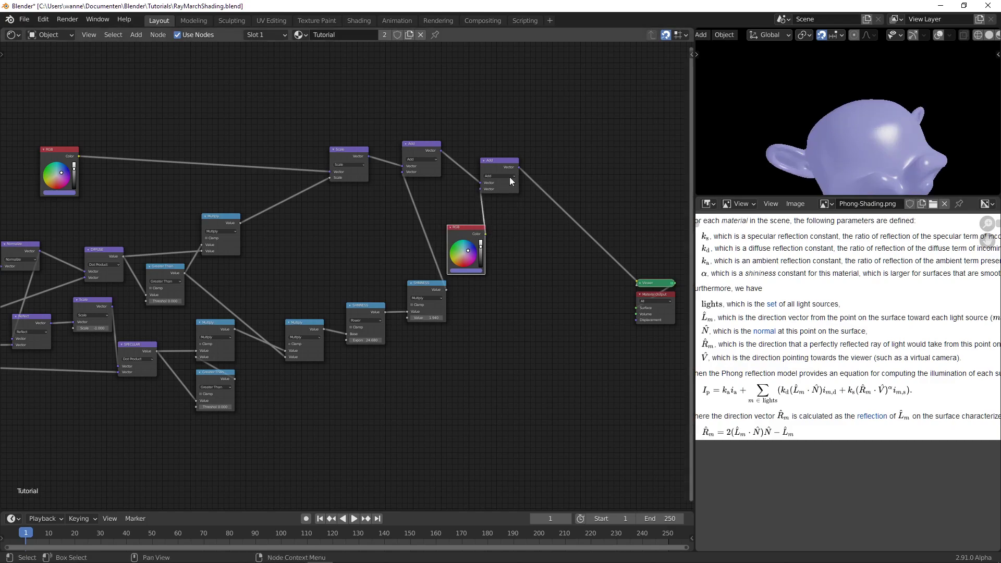
scroll(536, 281, "up", 1)
scroll(536, 282, "up", 4)
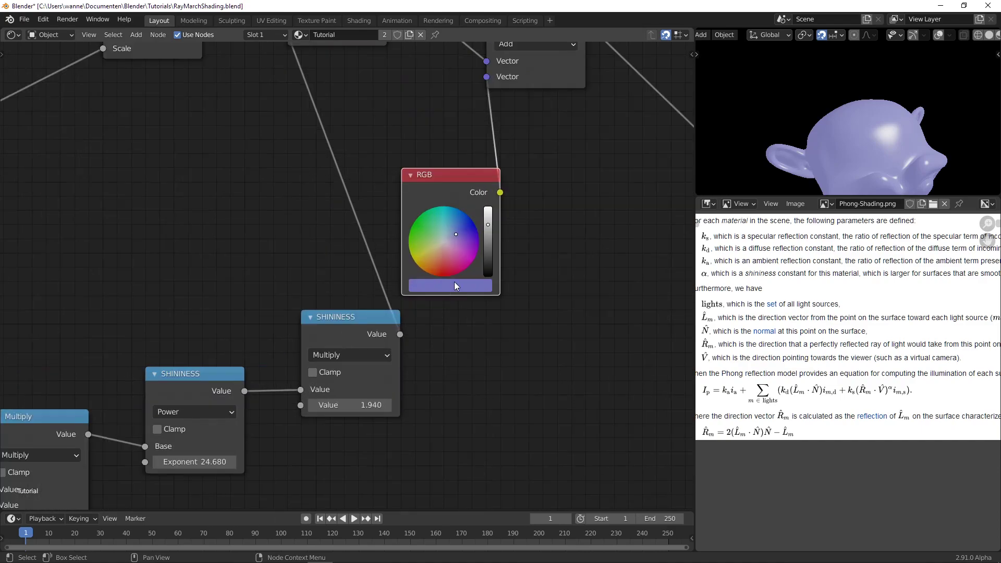
left_click_drag(488, 225, 486, 267)
right_click(486, 267)
left_click_drag(486, 224, 488, 267)
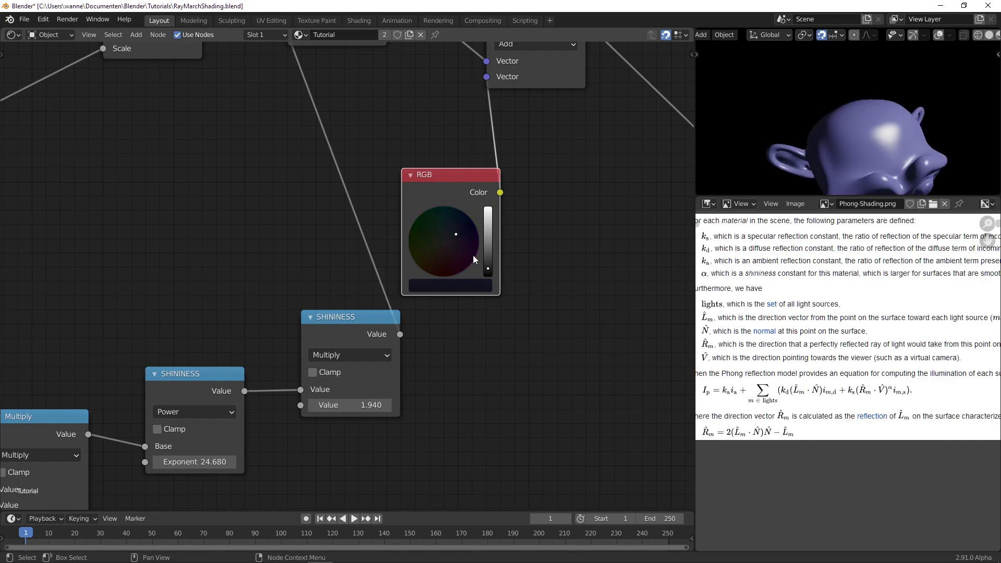
left_click(455, 289)
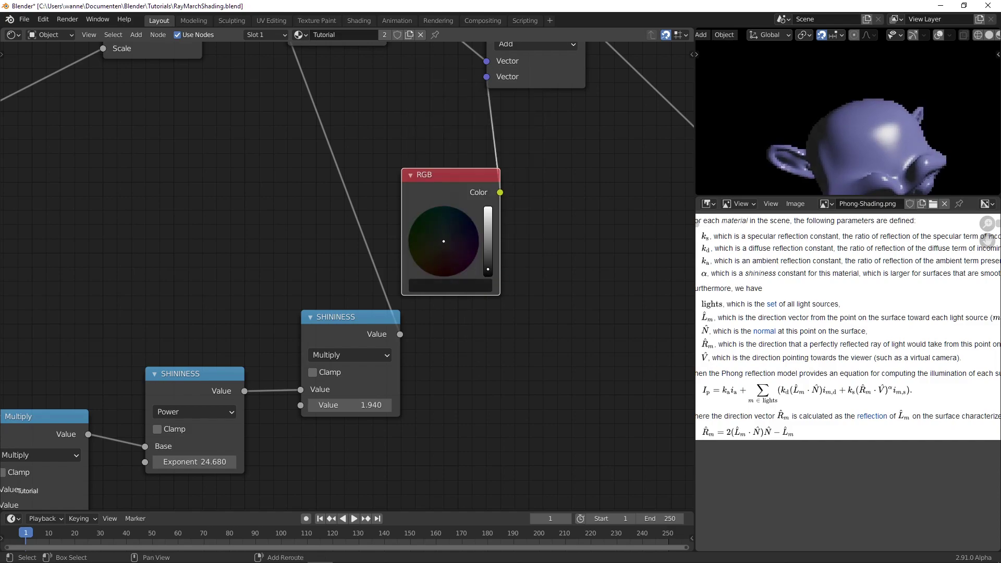
middle_click_drag(898, 135, 854, 109)
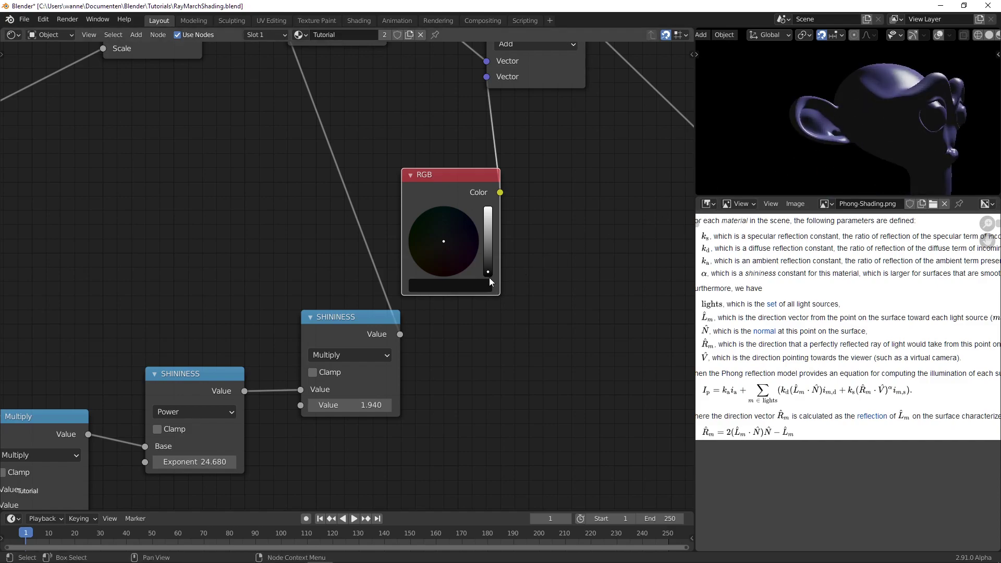
left_click_drag(489, 277, 486, 281)
mouse_move(948, 109)
middle_mouse_down()
mouse_move(886, 107)
mouse_move(950, 120)
middle_mouse_up()
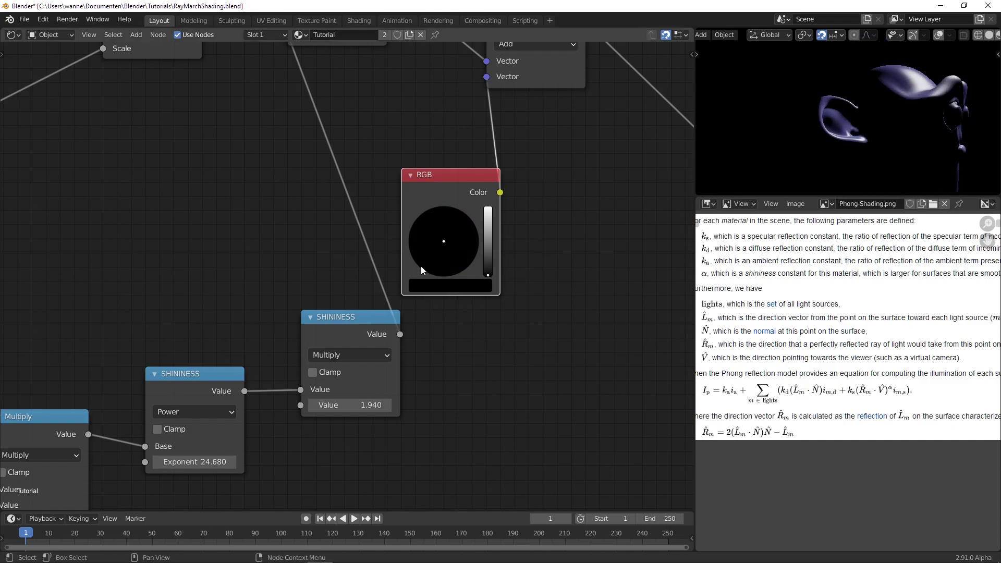
left_click_drag(488, 275, 488, 272)
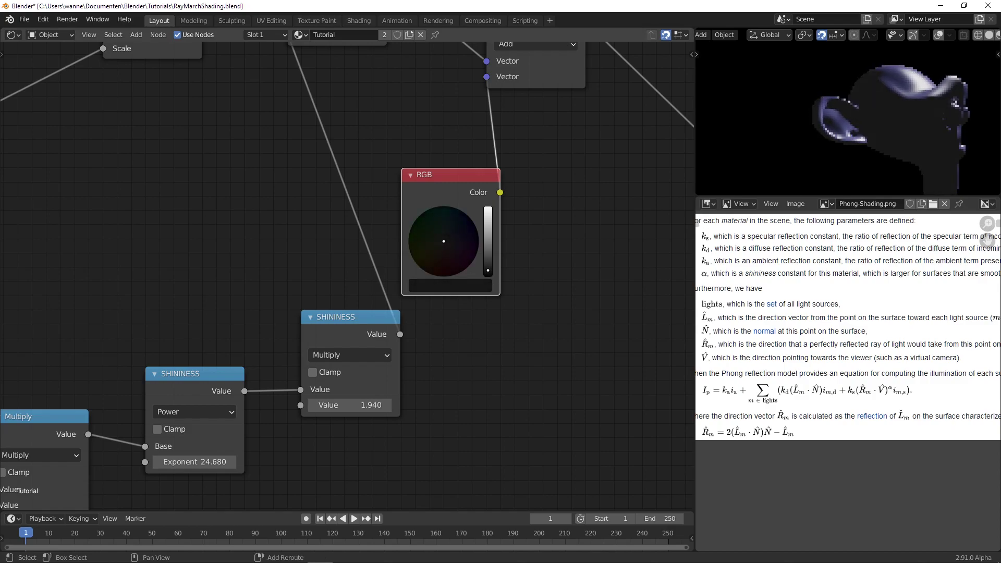
scroll(703, 218, "down", 4)
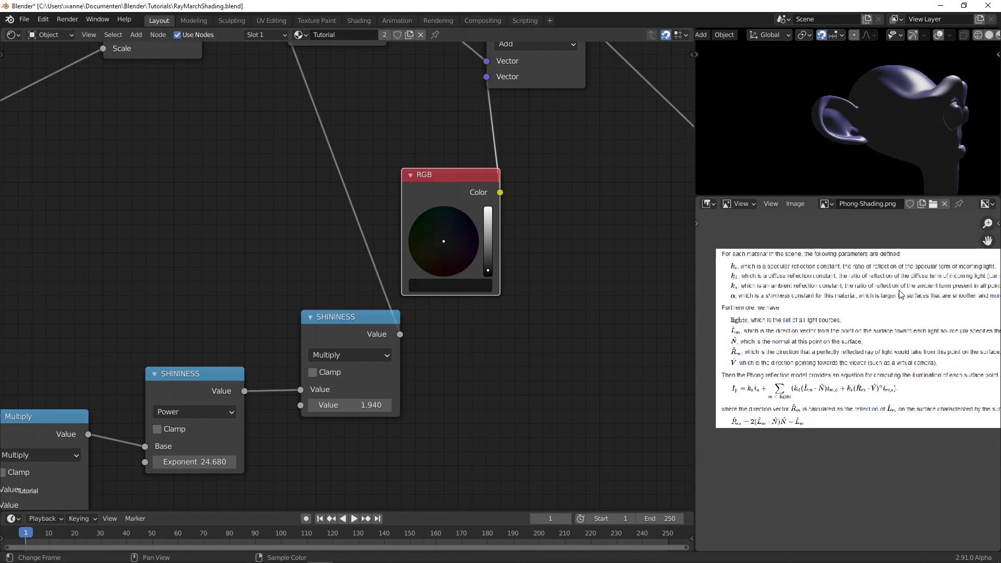
- Replace the reference image panel with World properties and set background Strength to 1
left_click(706, 204)
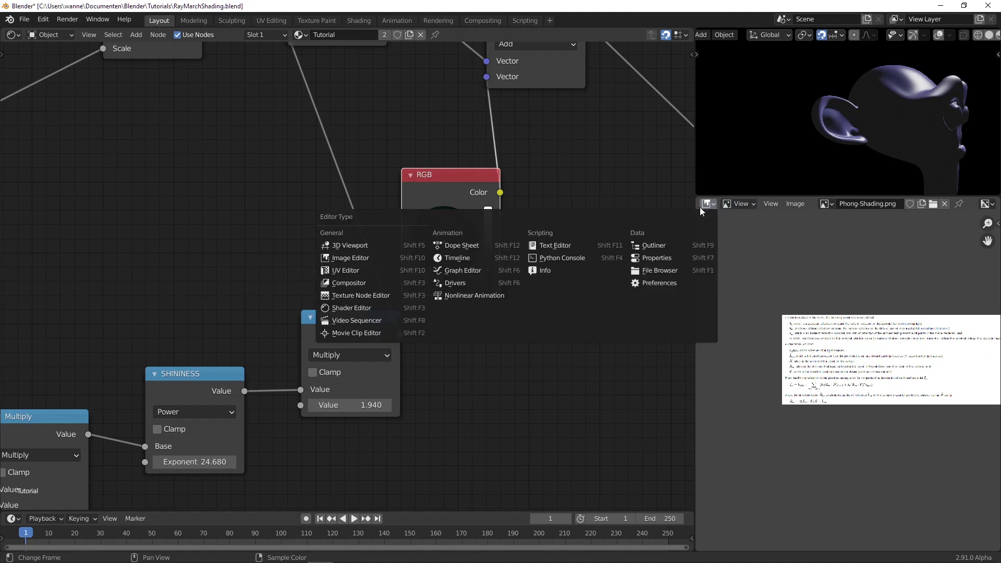
left_click(672, 261)
left_click(703, 305)
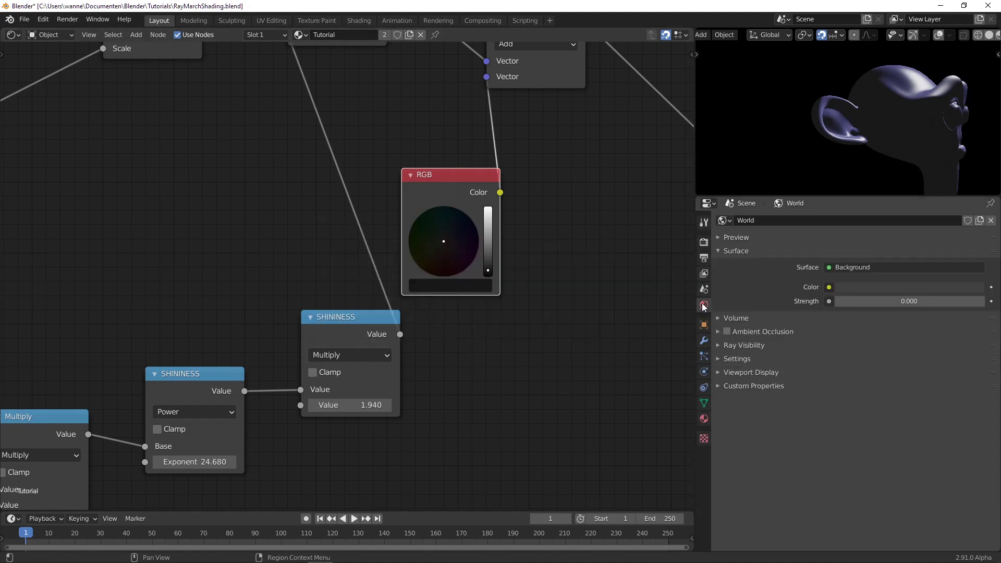
left_click_drag(882, 301, 956, 301)
left_click(898, 301)
type("1")
key("Return")
- Compare the lit monkey, then set the World Strength back to 0
middle_click_drag(934, 111, 830, 155)
scroll(846, 134, "down", 4)
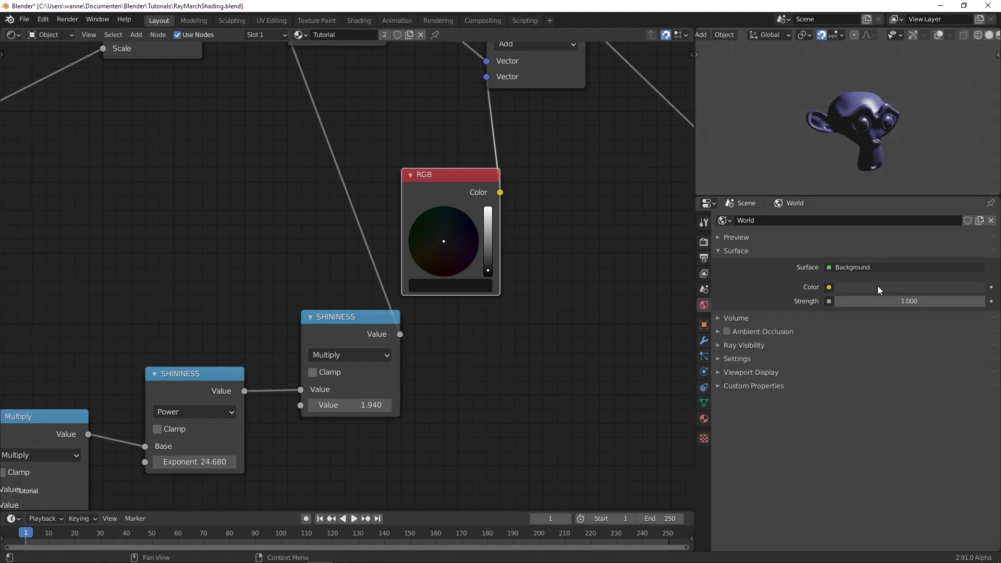
scroll(858, 107, "up", 5)
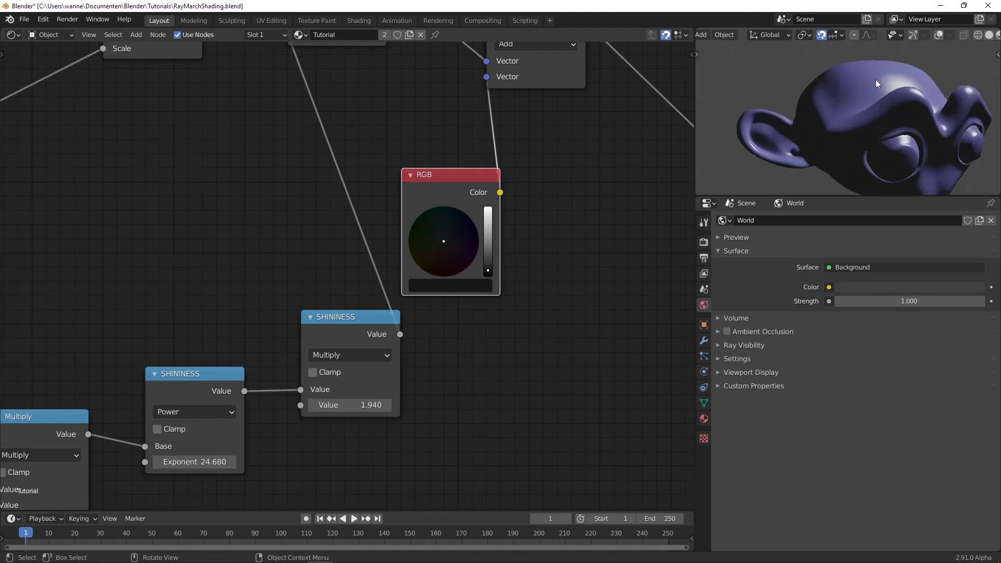
middle_click_drag(858, 105, 881, 117)
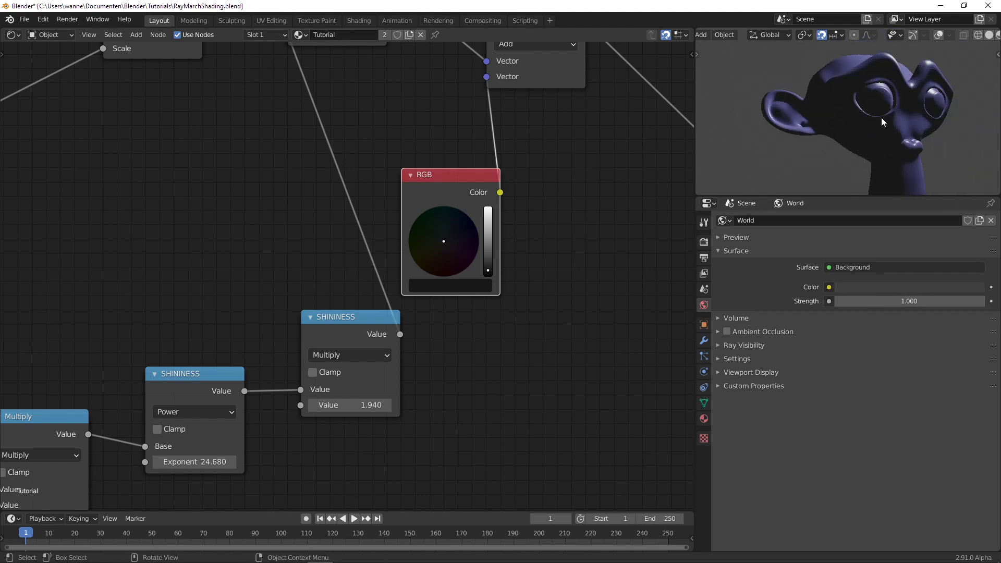
scroll(881, 117, "down", 3)
left_click(891, 299)
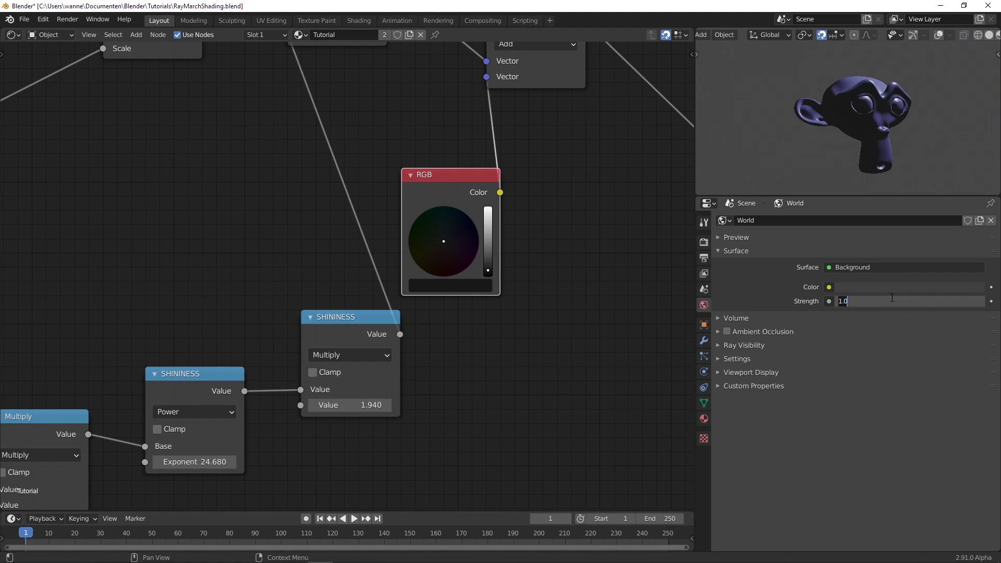
type("0")
key("Return")
middle_click_drag(855, 102, 871, 136)
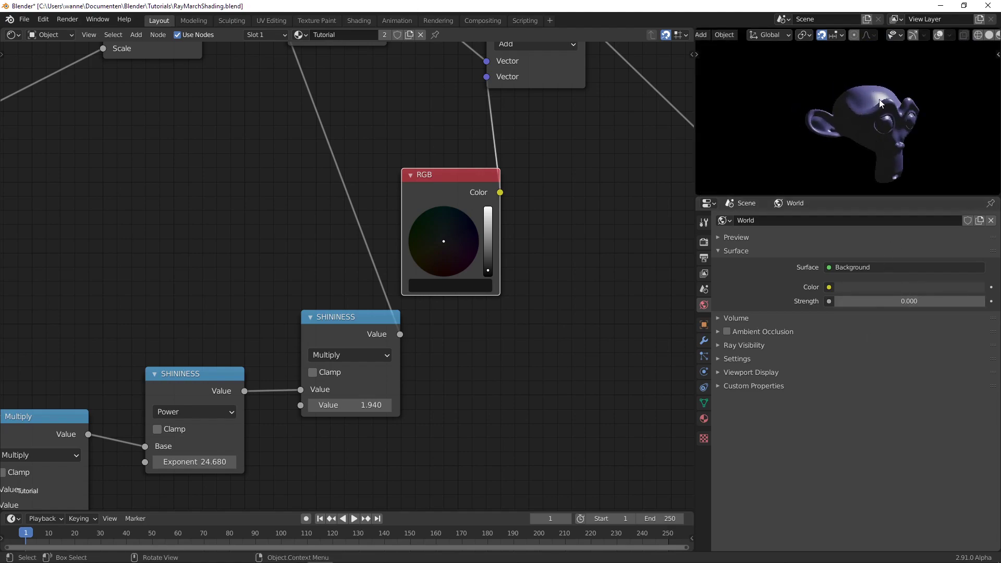
scroll(568, 179, "down", 2)
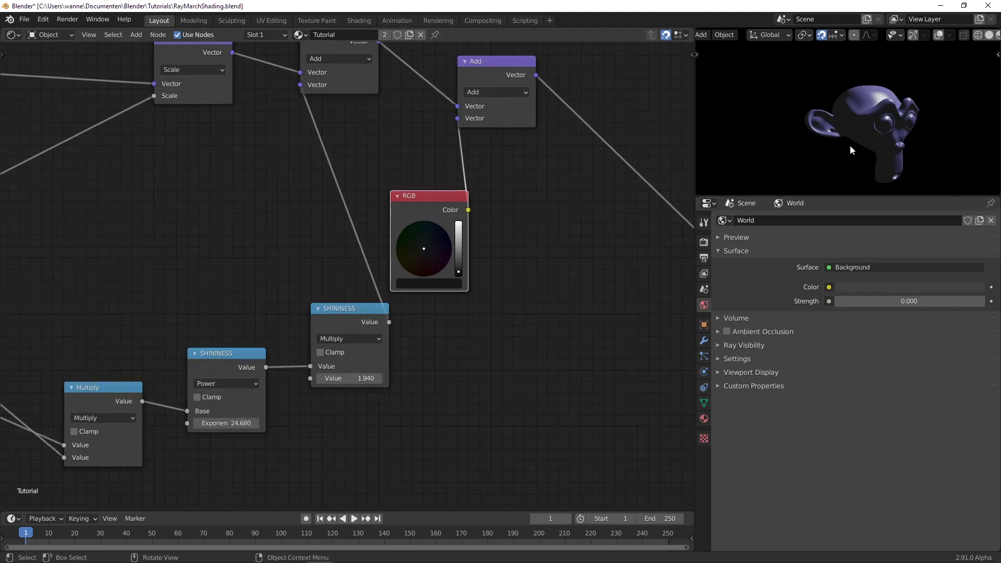
- Label the Scale node DIFFUSE and the upper Add node SPECULAR
scroll(510, 235, "down", 1)
scroll(510, 231, "down", 1)
left_click_drag(453, 134, 444, 167)
left_click(232, 110)
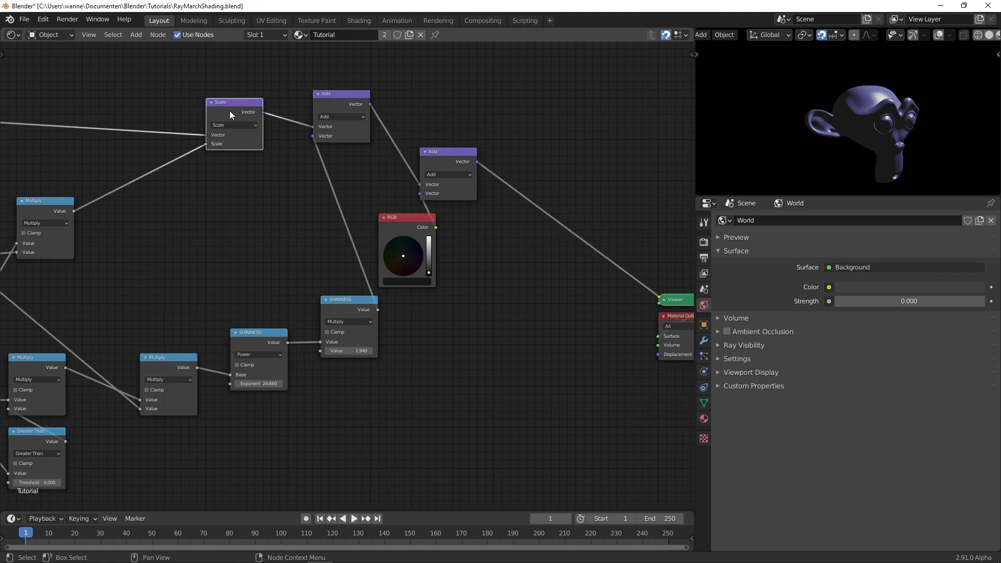
key("F2")
type("DIFFUSE")
key("Return")
left_click_drag(326, 107, 331, 107)
key("F2")
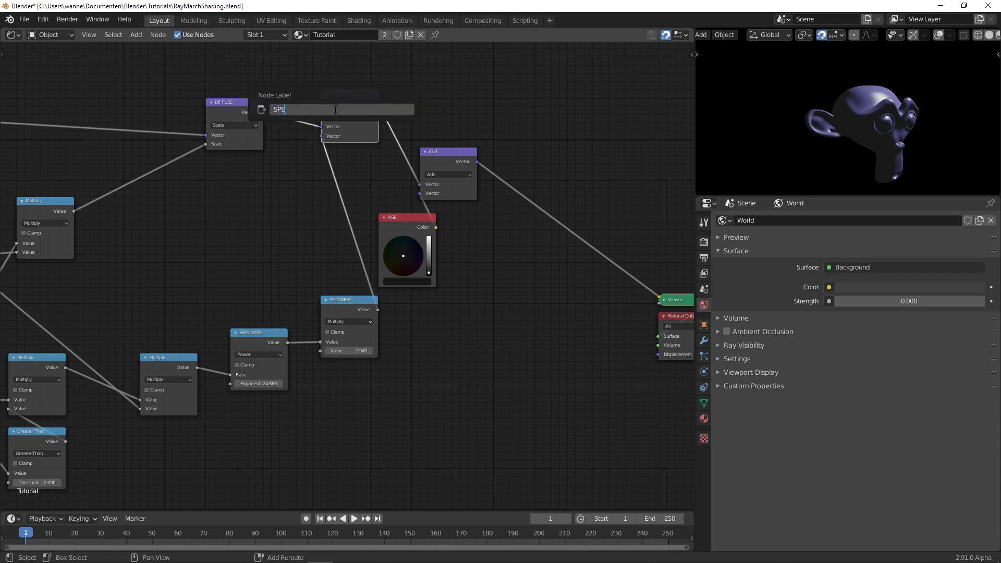
type("LAR")
key("Return")
- Label the lower Add node AMBIENT, move it further right, and reframe the network
left_click(443, 152)
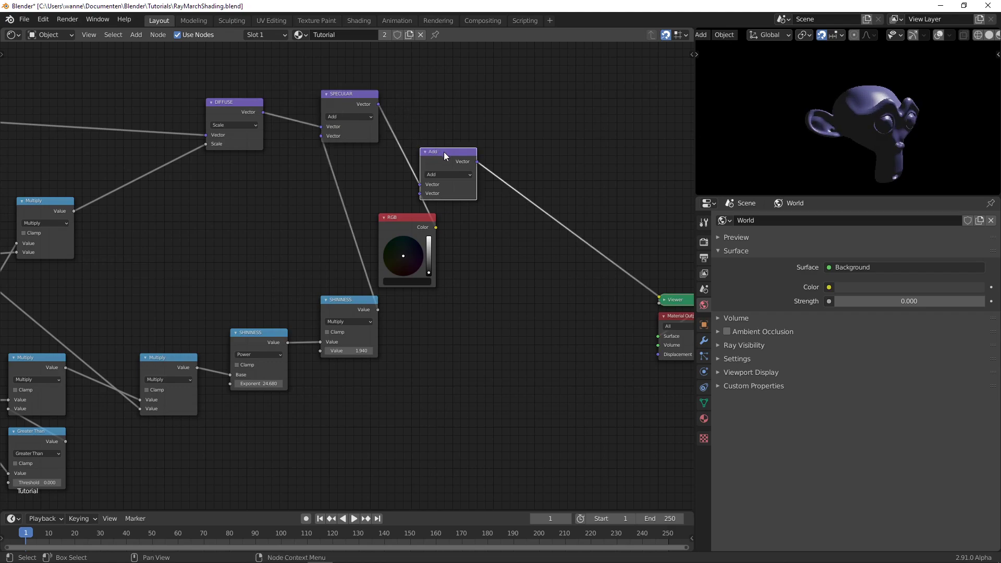
key("F2")
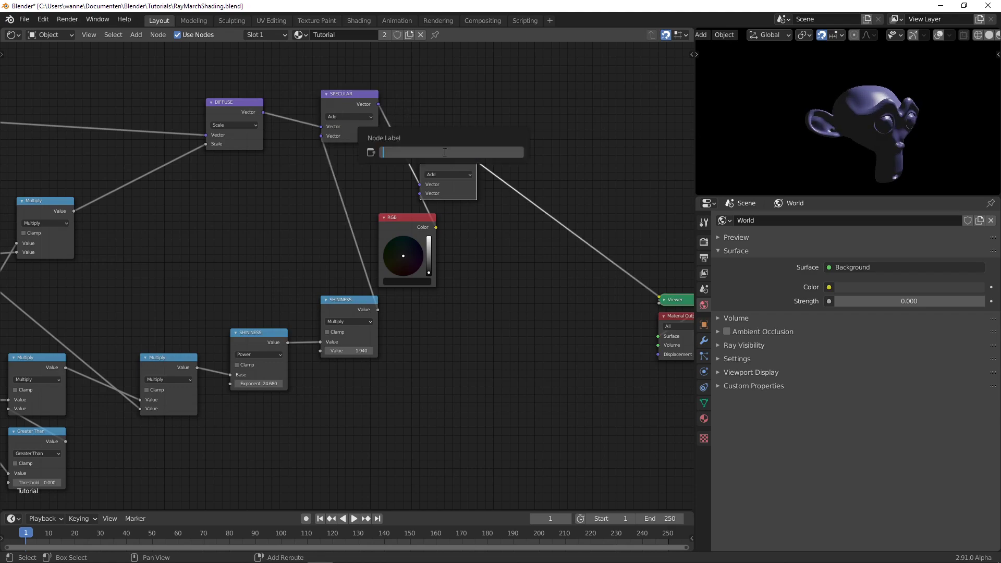
type("AMBIENT")
key("Return")
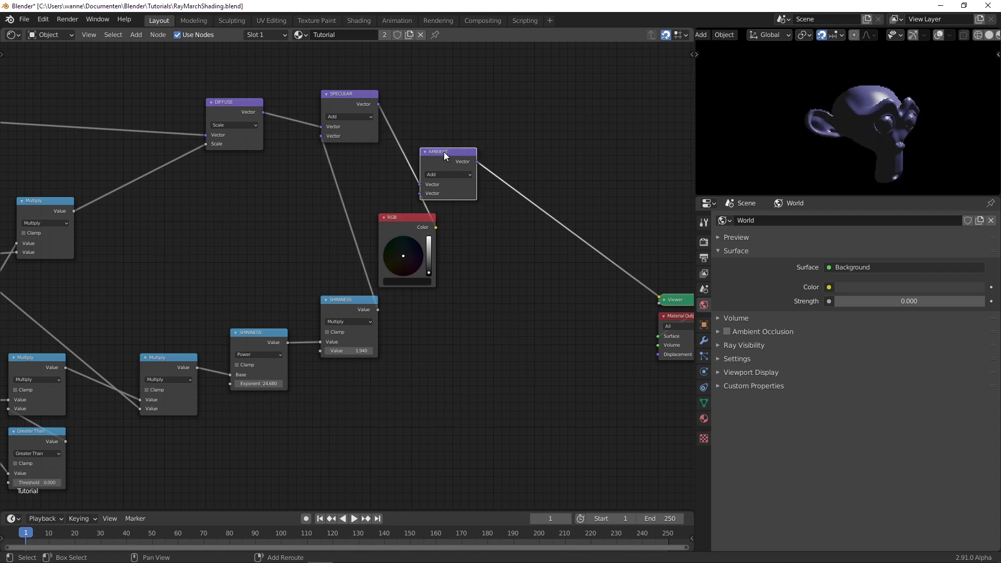
left_click_drag(442, 155, 522, 162)
scroll(420, 195, "down", 2)
middle_click_drag(254, 278, 373, 245)
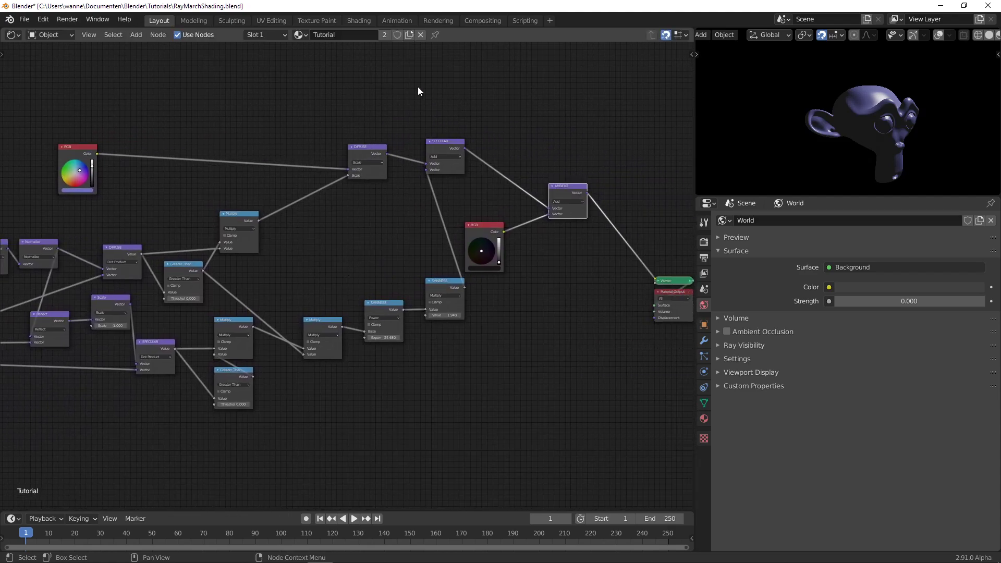
scroll(337, 126, "down", 1)
middle_click_drag(196, 163, 289, 160)
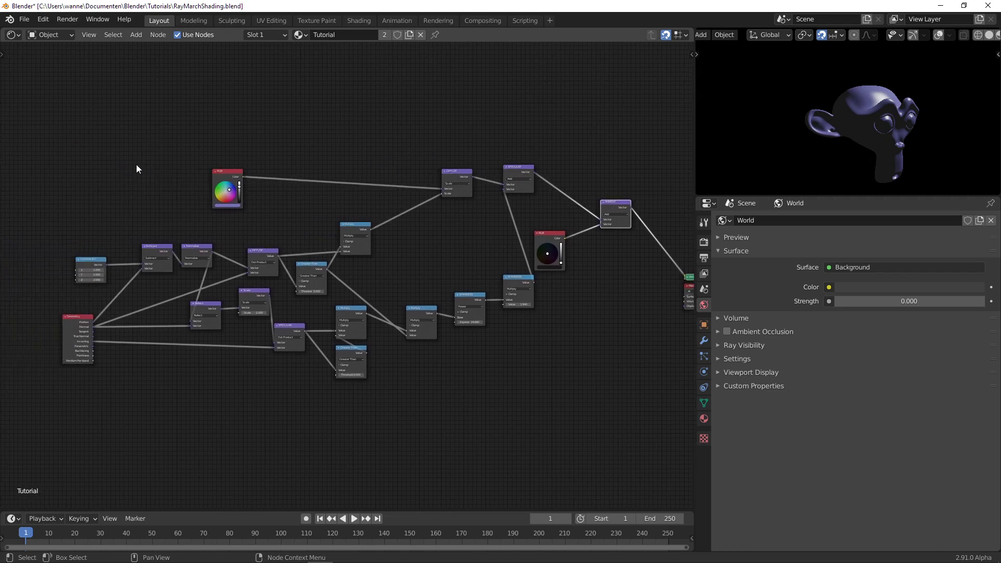
- Duplicate the shading network above the original and move AMBIENT further right
scroll(89, 111, "down", 1)
left_click_drag(99, 102, 535, 426)
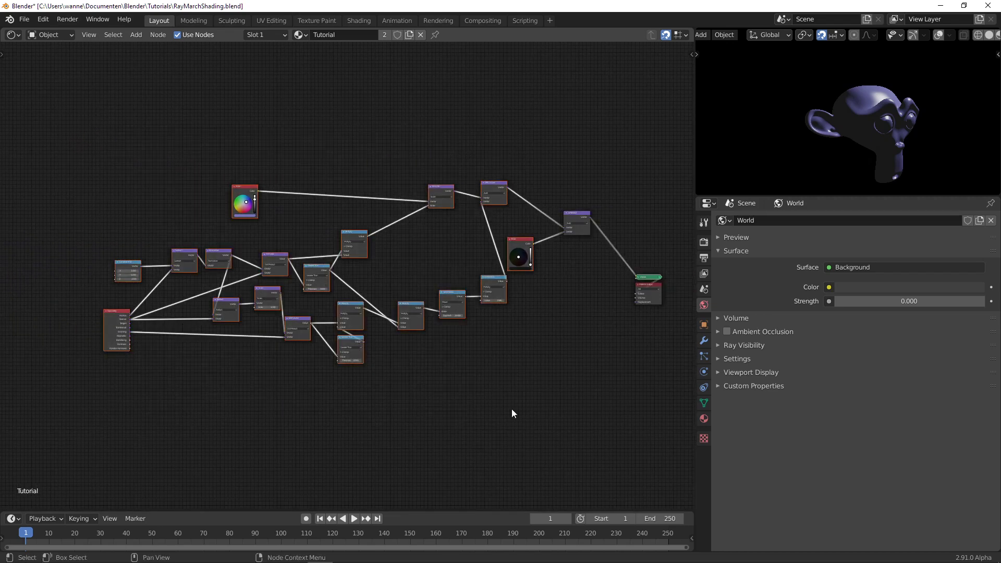
key("shift+d")
left_click(493, 226)
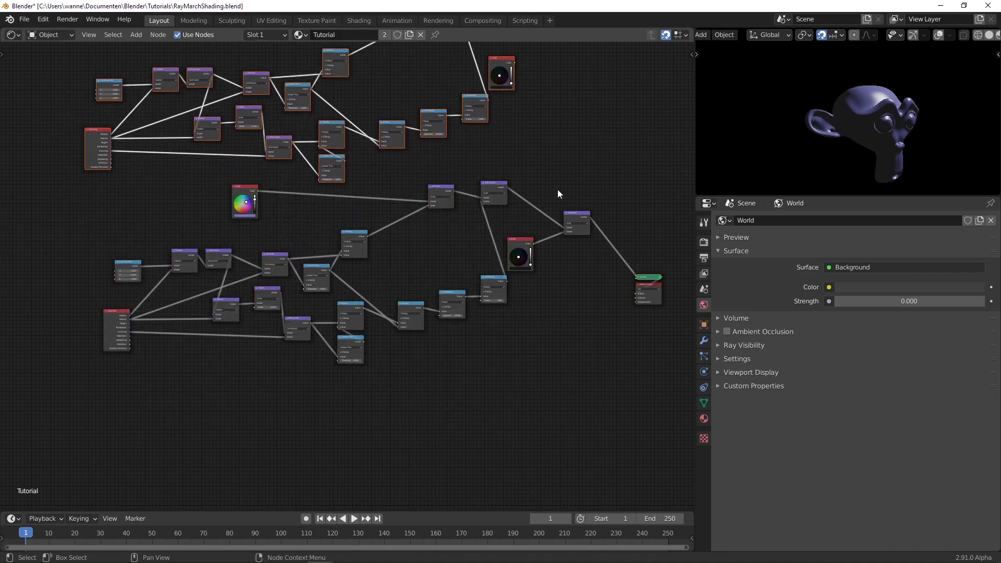
middle_click_drag(557, 190, 440, 285)
left_click_drag(462, 305, 495, 297)
- Add a SPECULAR copy combining both networks' results and connect it into AMBIENT
left_click(374, 279)
key("shift+d")
left_click(465, 185)
right_click_drag(359, 101, 467, 196, "alt")
right_click_drag(416, 252, 472, 197, "alt")
left_click_drag(481, 185, 482, 311)
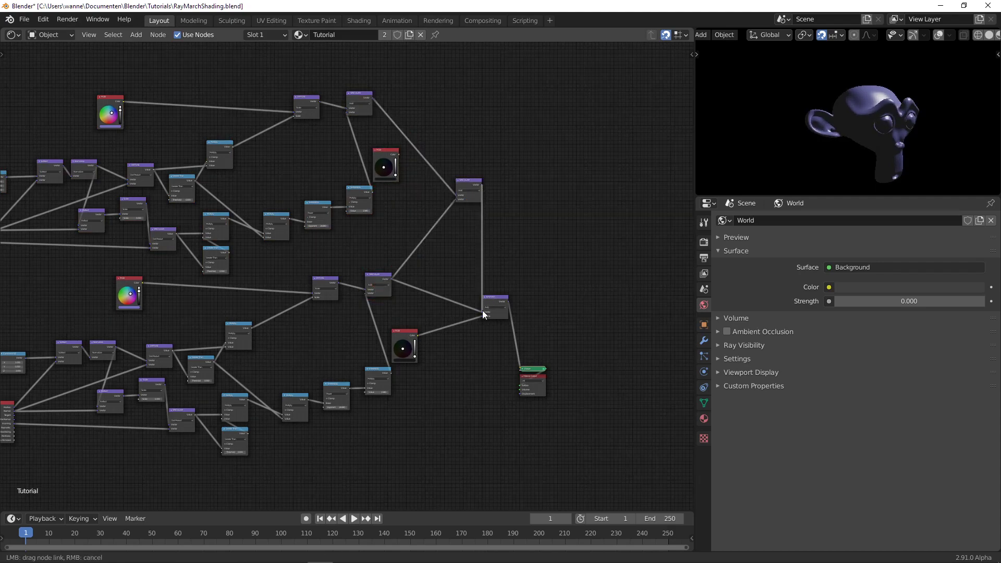
left_click(498, 306, "ctrl+shift")
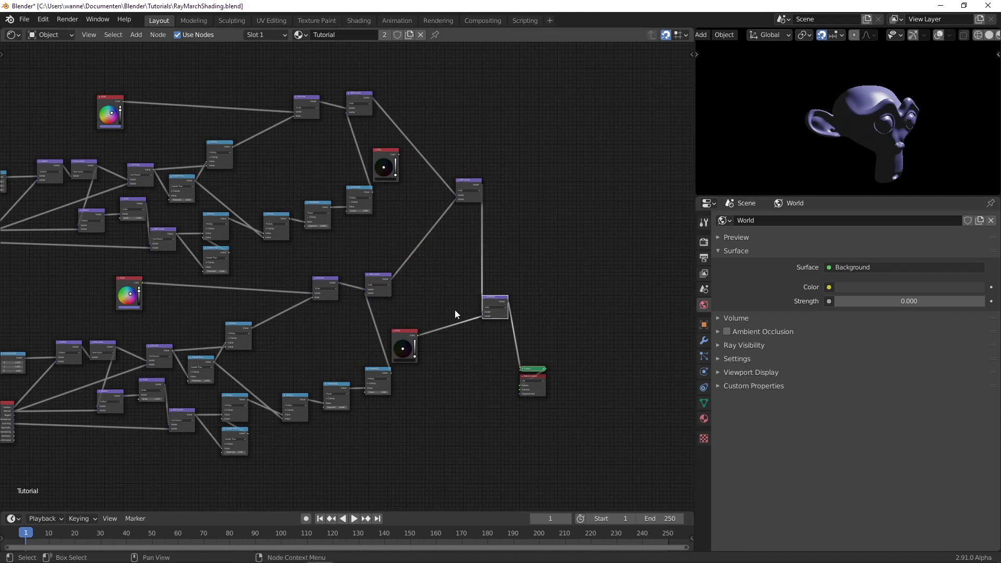
- Start adjusting the light's Combine XYZ Z position in the lower network
scroll(596, 331, "up", 2)
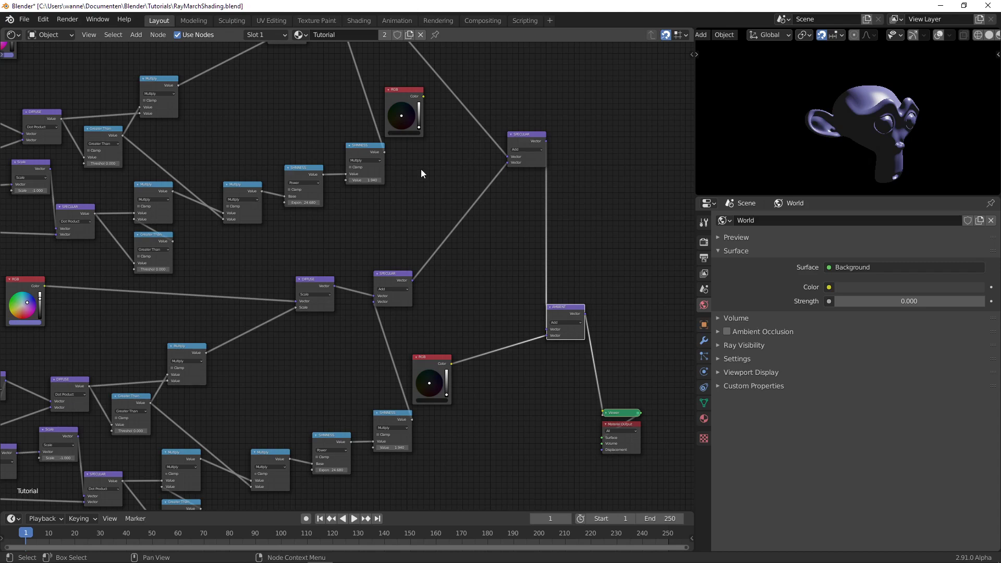
scroll(471, 312, "up", 1)
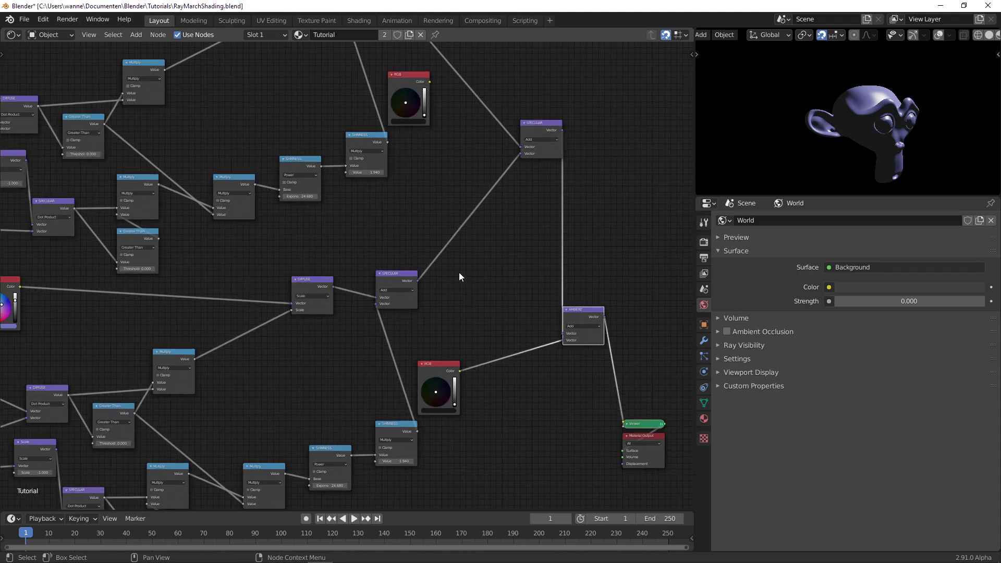
middle_click_drag(242, 248, 45, 335)
scroll(100, 206, "up", 1)
scroll(100, 206, "up", 5)
mouse_move(283, 195)
left_mouse_down("shift")
mouse_move(229, 195)
mouse_move(301, 183)
mouse_move(271, 179)
left_mouse_up("shift")
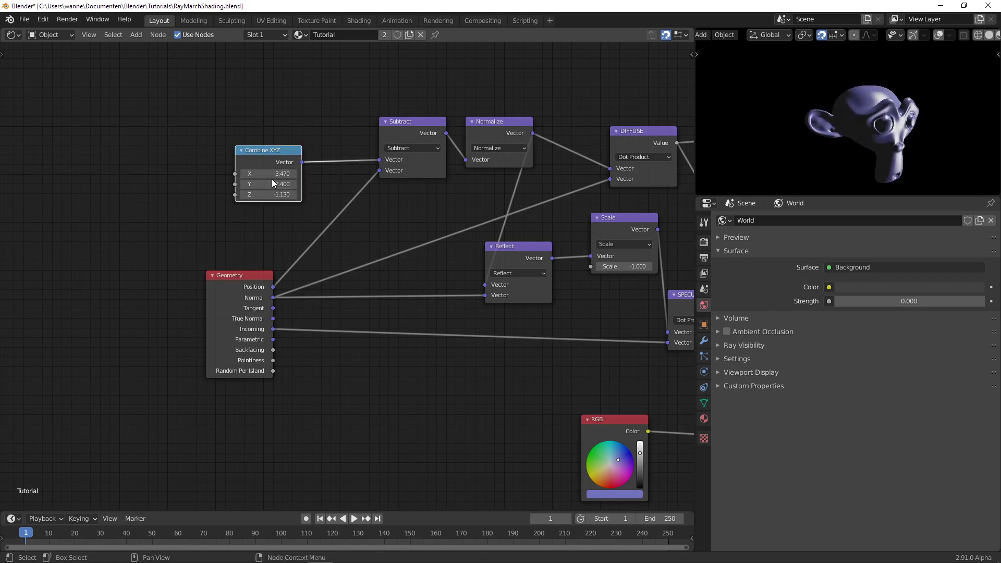
- Set the light's Combine XYZ to X 1, Y 1, Z 0
left_click(260, 184)
type("1")
key("Return")
left_click(265, 176)
type("1")
key("Return")
left_click(271, 191)
type("0")
key("Return")
- Drag the Y and X values up so the light sits at X 2.160, Y 9.230
middle_click_drag(850, 126, 962, 150)
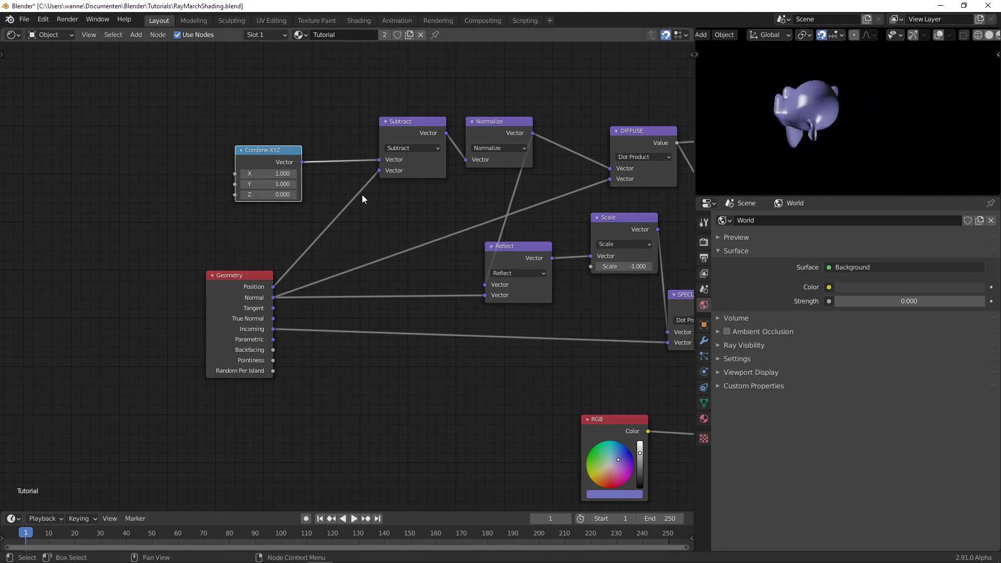
mouse_move(279, 184)
left_mouse_down()
mouse_move(317, 184)
mouse_move(263, 196)
mouse_move(287, 178)
left_mouse_up()
middle_click_drag(856, 145, 856, 114)
scroll(493, 252, "down", 3)
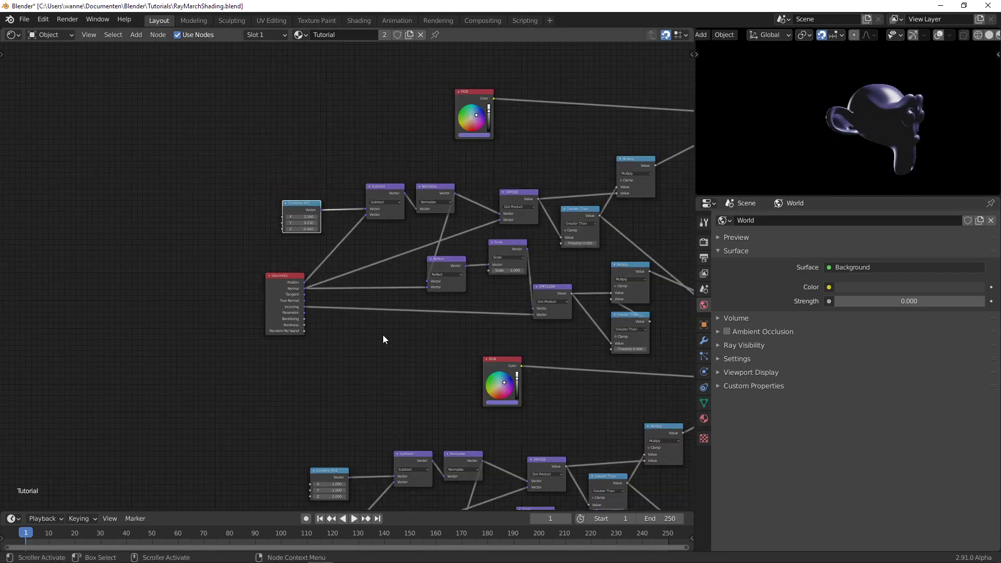
middle_click_drag(382, 339, 187, 319)
scroll(402, 192, "down", 3)
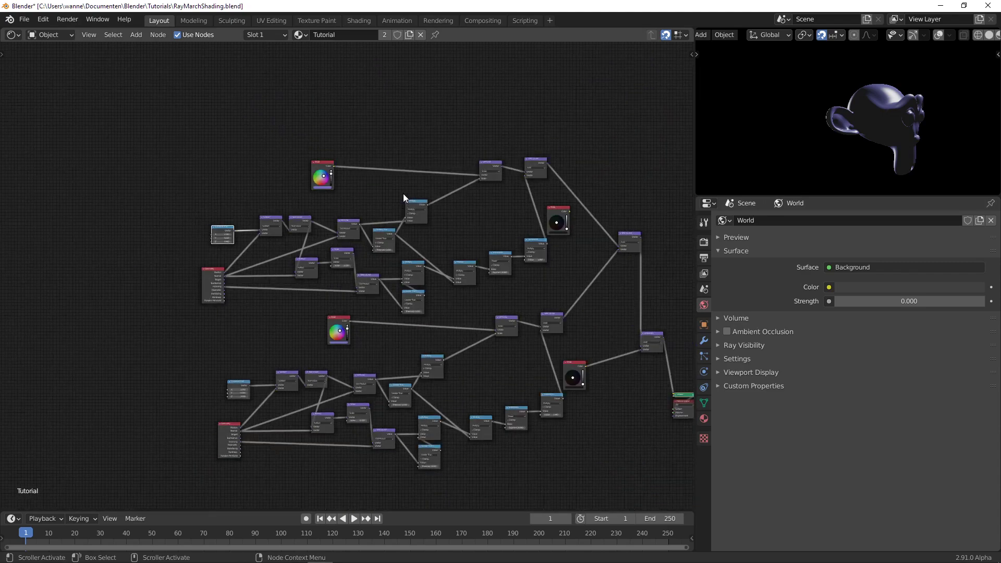
scroll(443, 246, "down", 2)
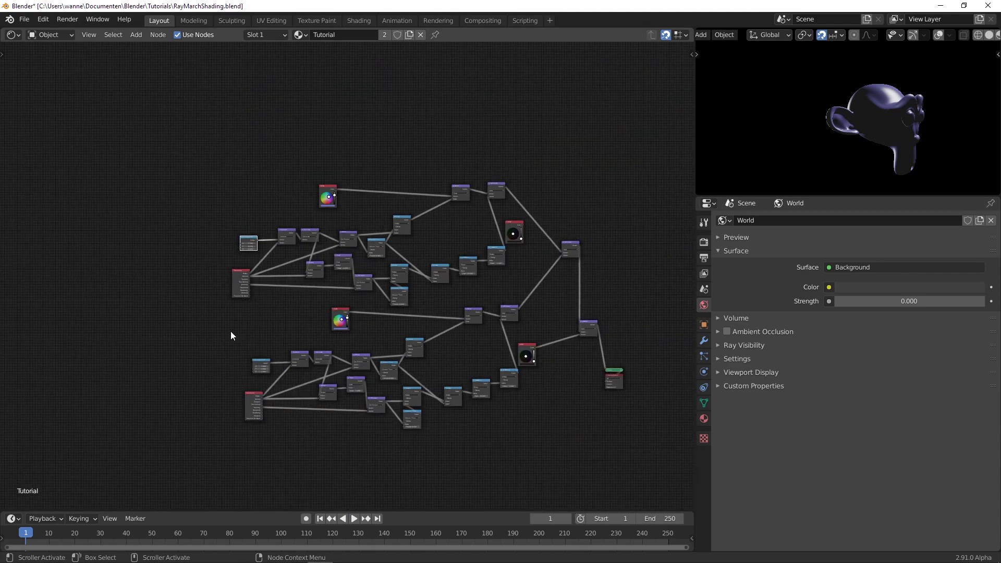
scroll(231, 335, "up", 2)
scroll(221, 237, "up", 4)
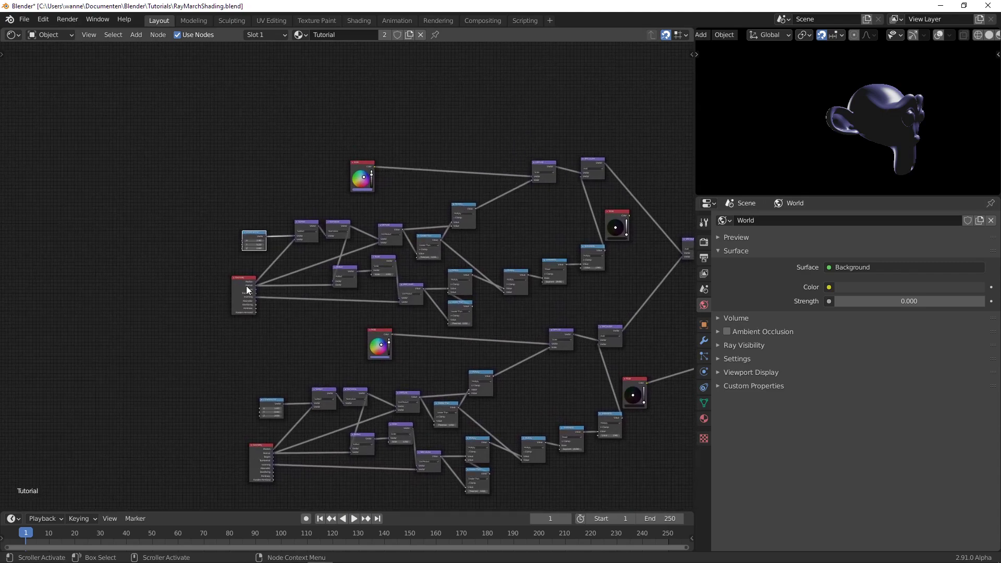
middle_click_drag(372, 367, 182, 271)
middle_click_drag(540, 221, 301, 230)
scroll(301, 230, "down", 1)
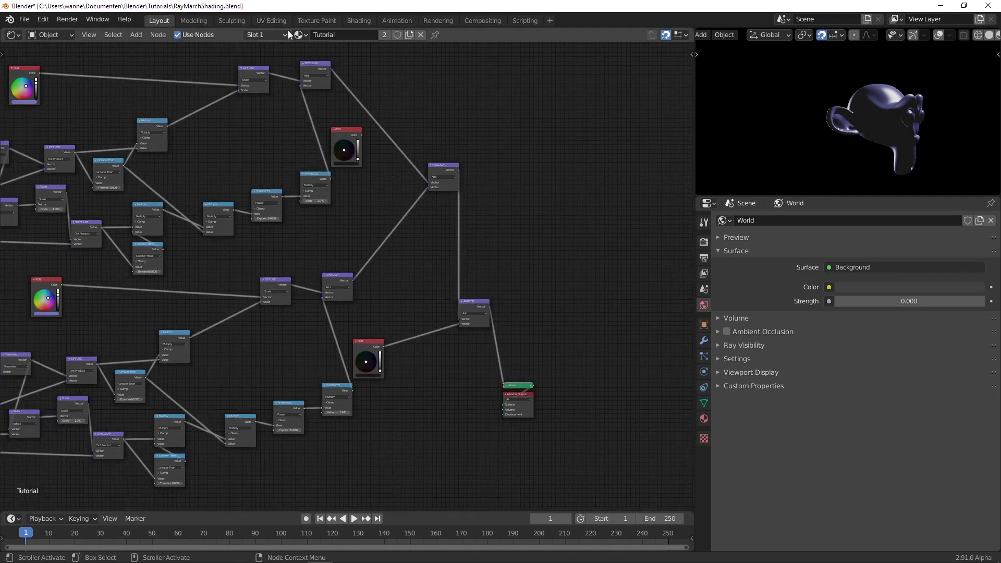
left_click(300, 35)
- Switch Suzanne's material to Raymarch, then to Phong
left_click(318, 74)
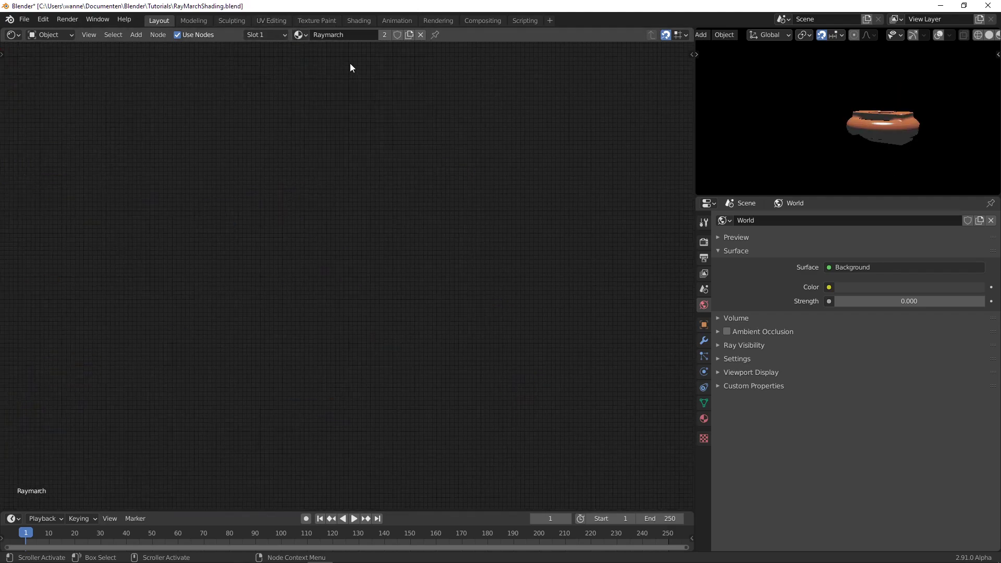
left_click(299, 33)
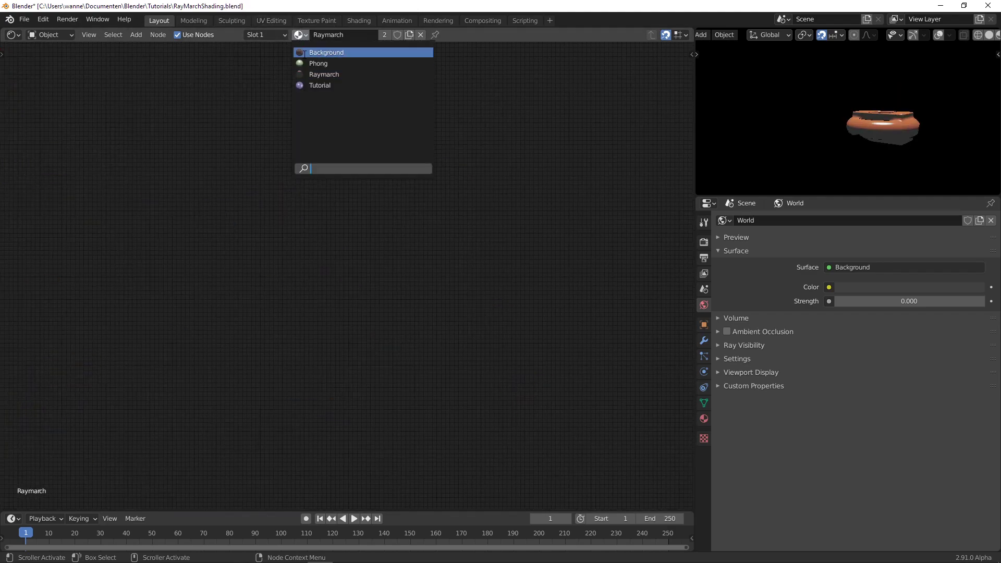
left_click(303, 60)
- Orbit the preview to face Suzanne front-on and frame the whole Phong node tree
scroll(931, 116, "up", 6)
scroll(927, 114, "down", 4)
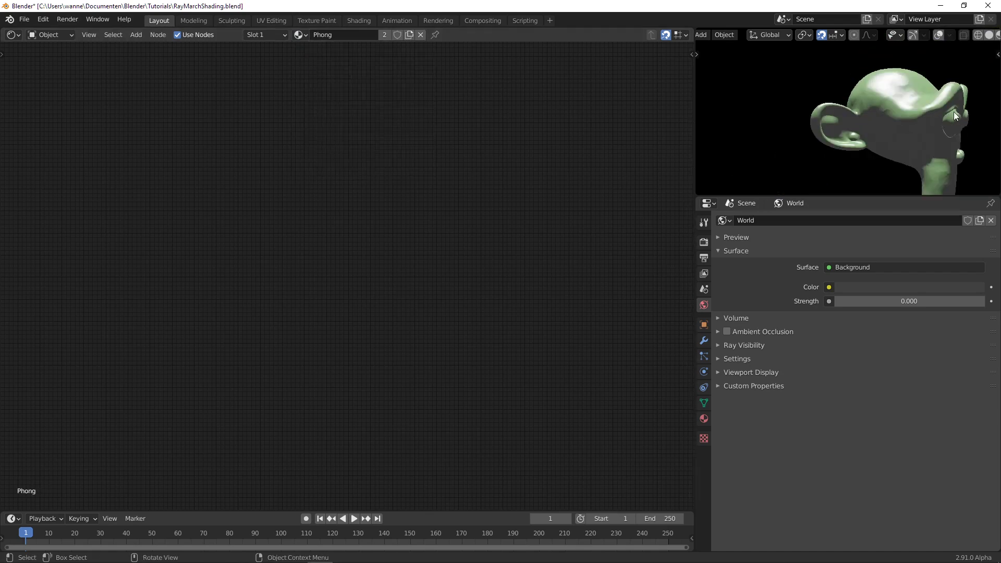
middle_click_drag(958, 112, 896, 115)
scroll(443, 214, "down", 4)
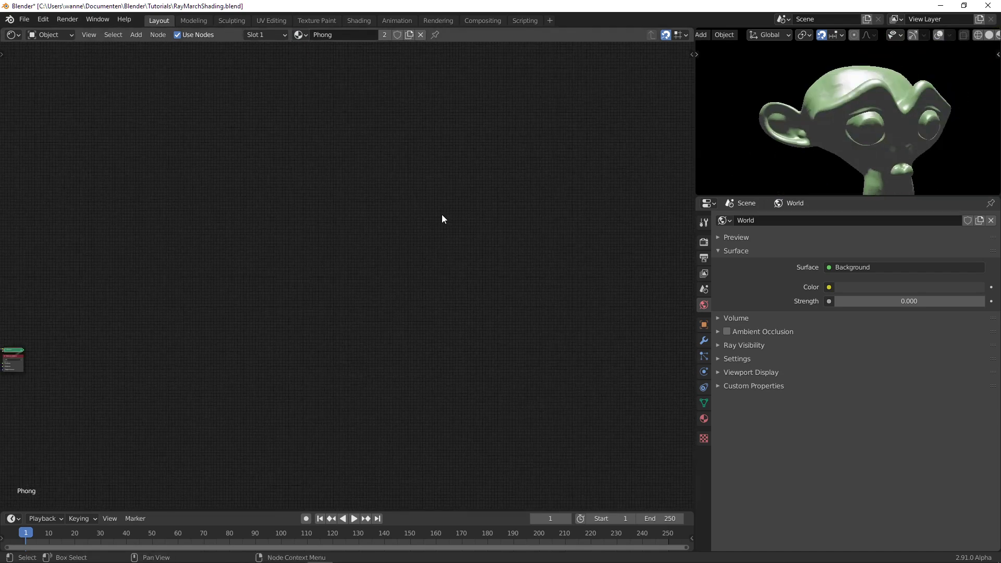
key("Home")
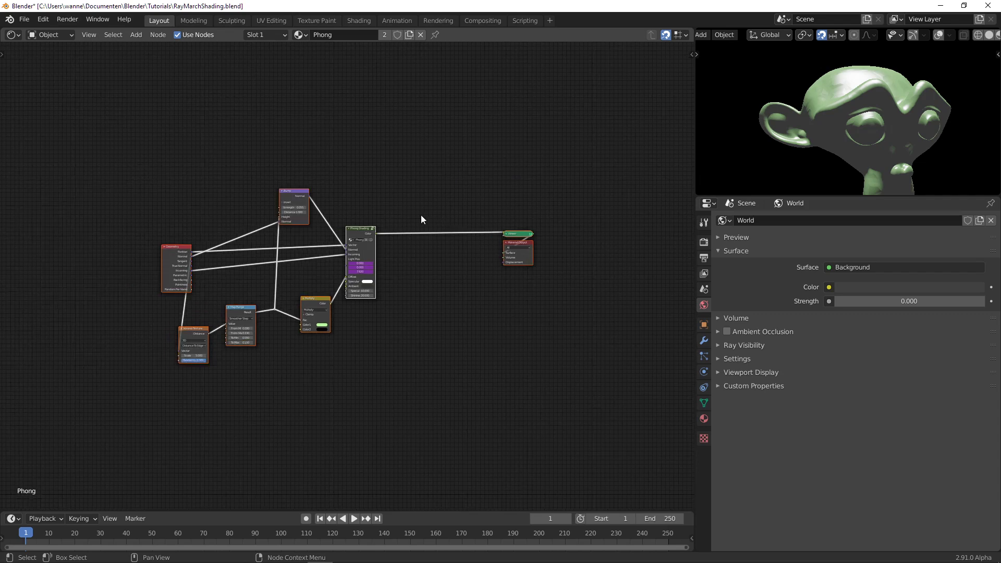
scroll(421, 215, "up", 2)
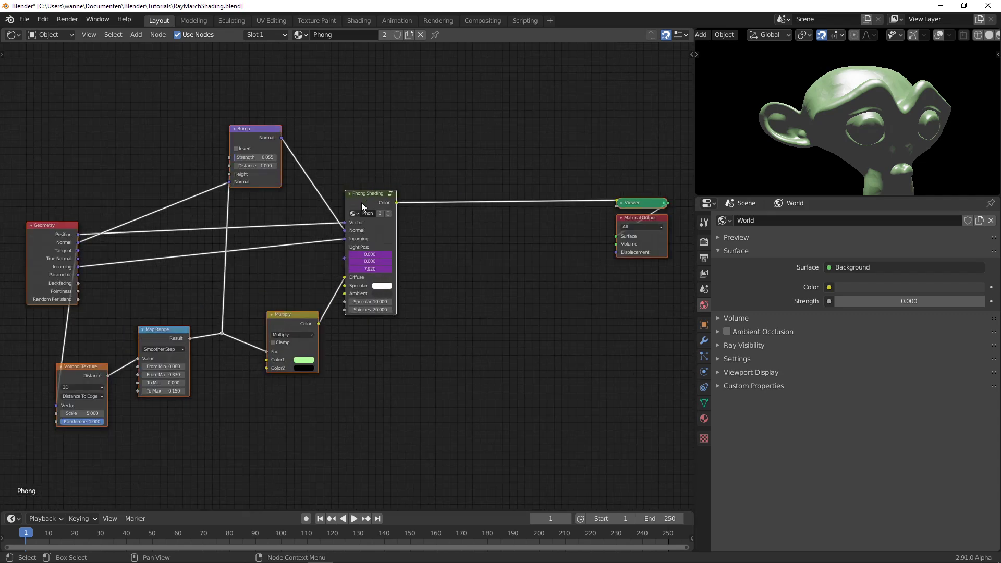
key("Tab")
scroll(359, 209, "down", 4)
scroll(321, 299, "up", 3)
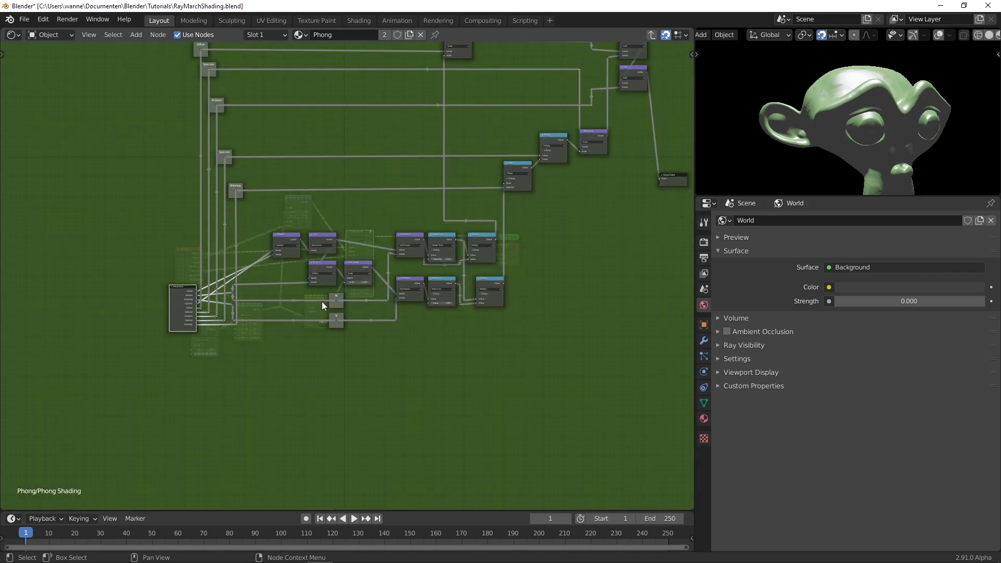
middle_click_drag(463, 201, 367, 203)
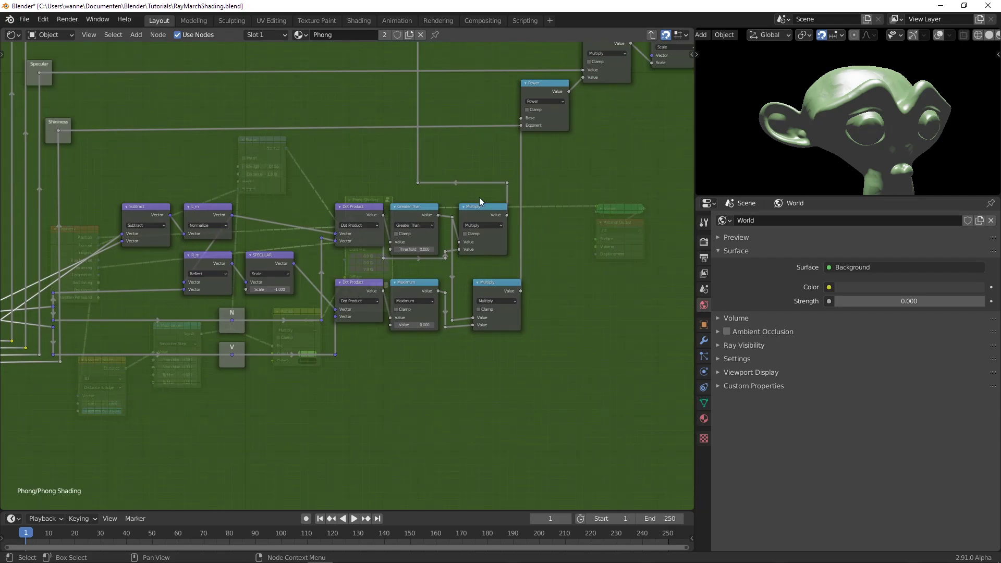
middle_click_drag(591, 165, 446, 276)
middle_click_drag(71, 351, 422, 281)
middle_click_drag(539, 230, 113, 295)
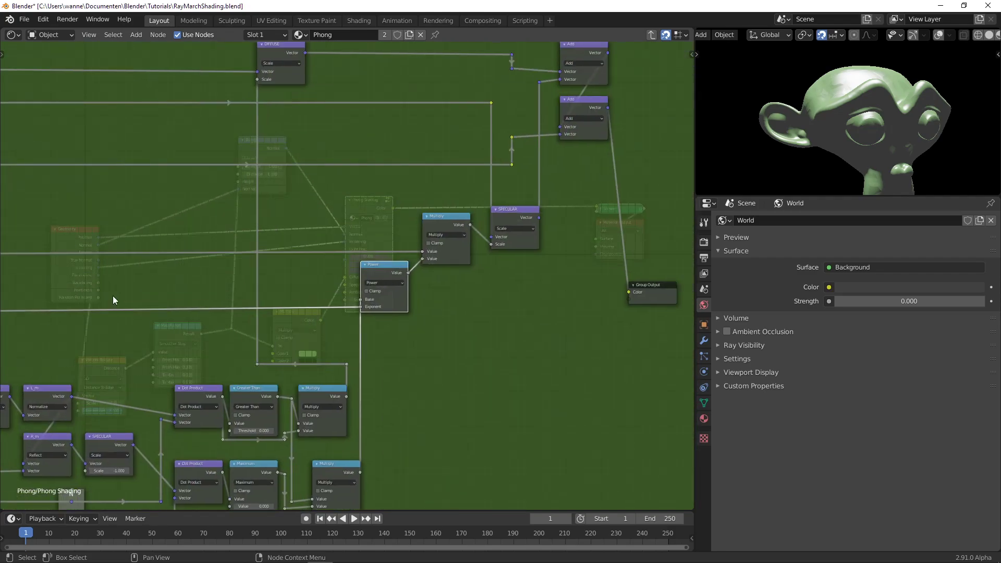
middle_click_drag(140, 251, 280, 229)
middle_click_drag(418, 190, 114, 293)
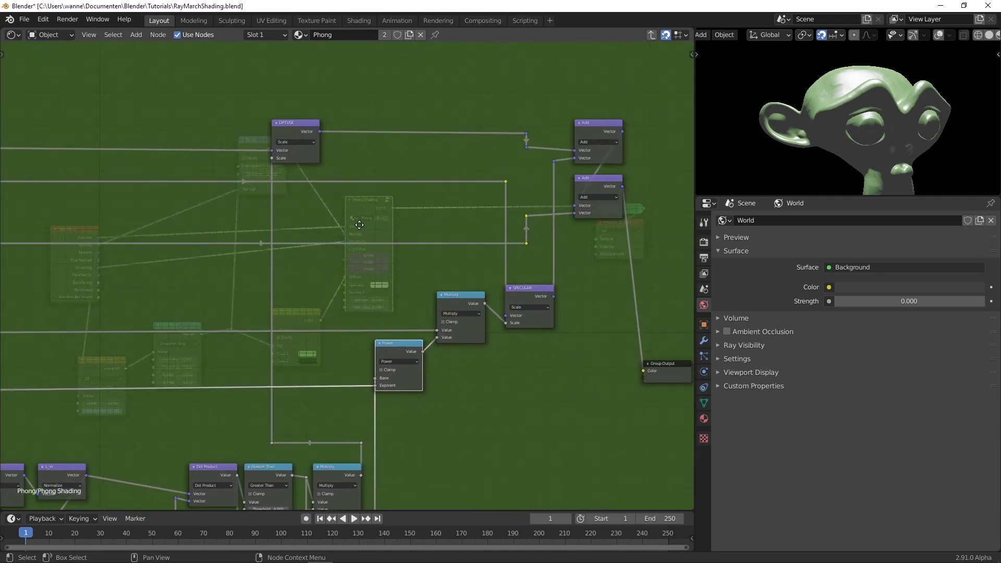
middle_click_drag(355, 221, 467, 260)
middle_click_drag(252, 172, 307, 172)
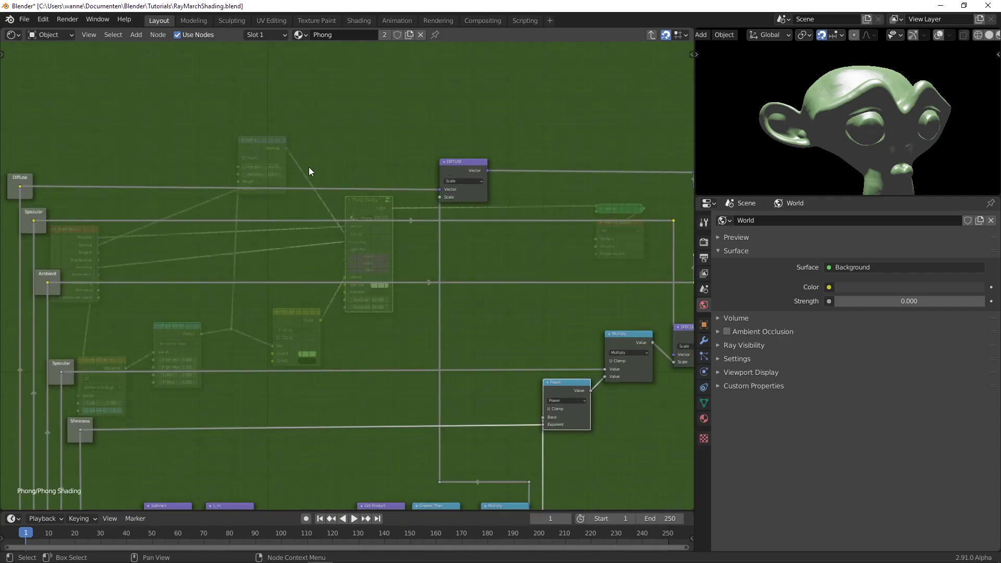
middle_click_drag(570, 128, 453, 117)
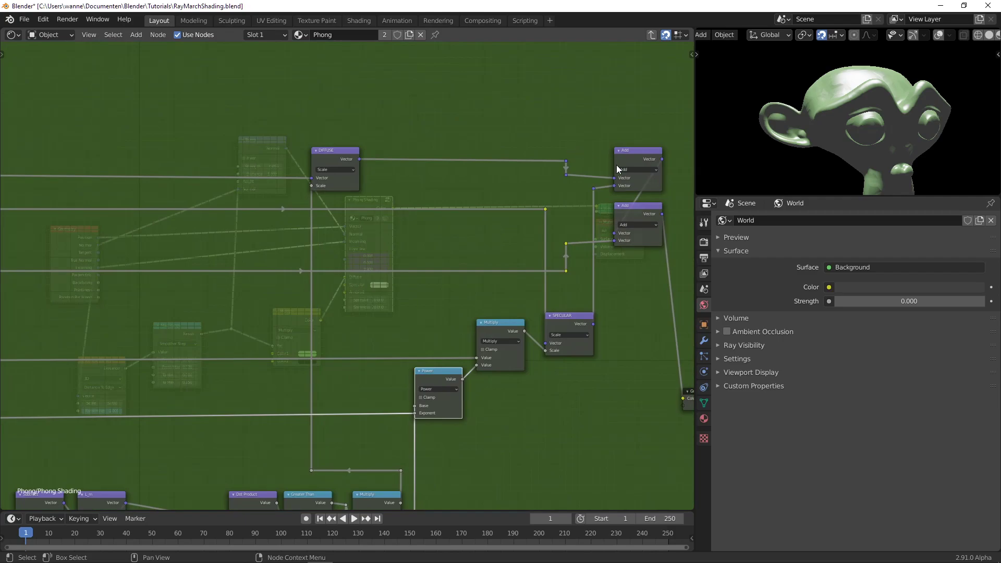
middle_click_drag(209, 243, 341, 228)
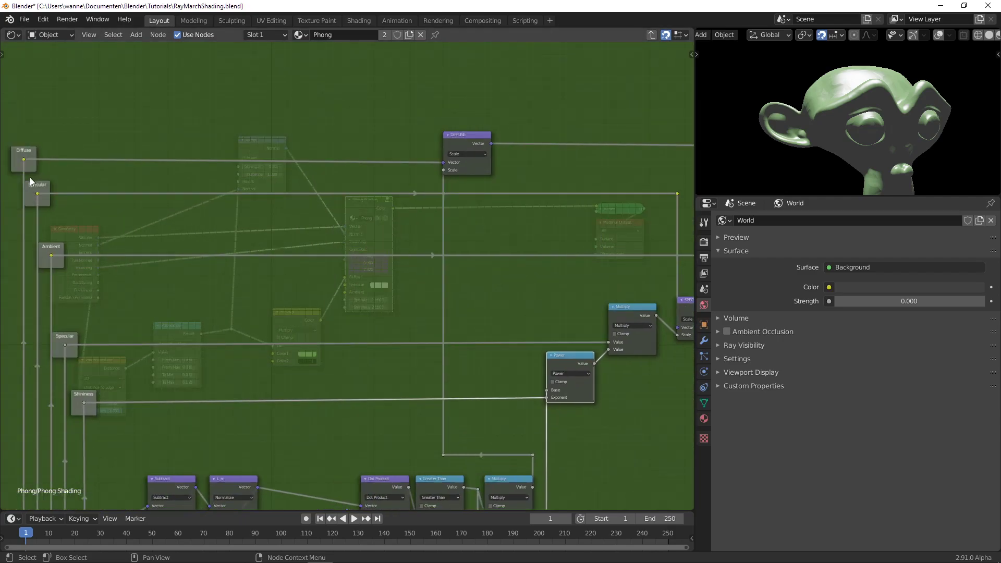
middle_click_drag(440, 238, 248, 177)
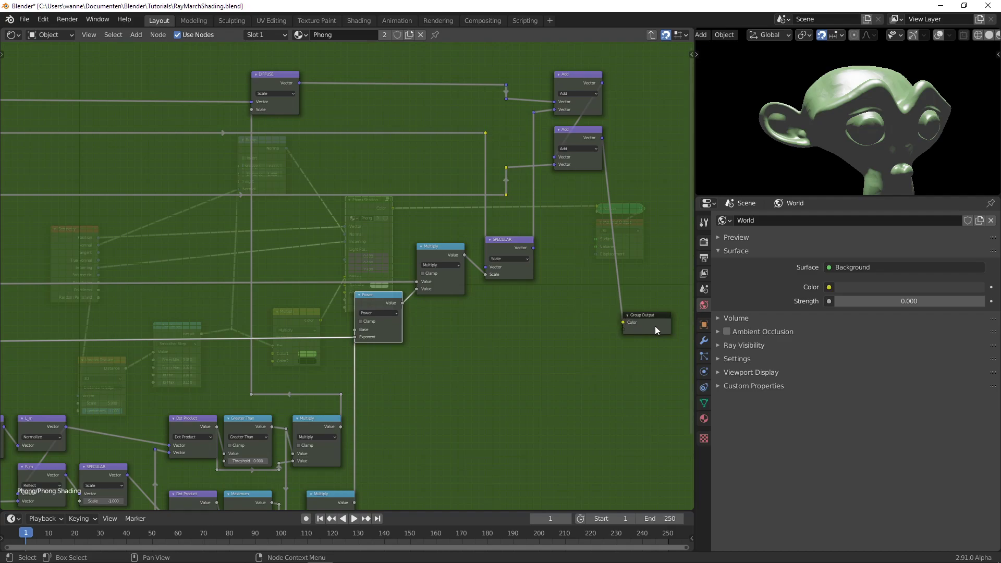
- Exit the group back to the Phong material and zoom in on the Phong Shading node
key("Tab")
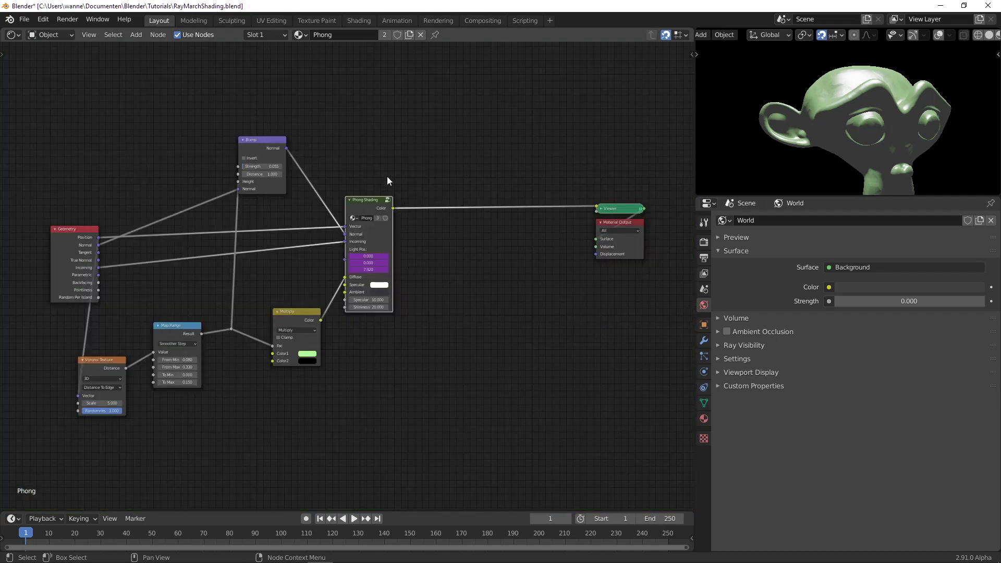
middle_click_drag(393, 159, 395, 268)
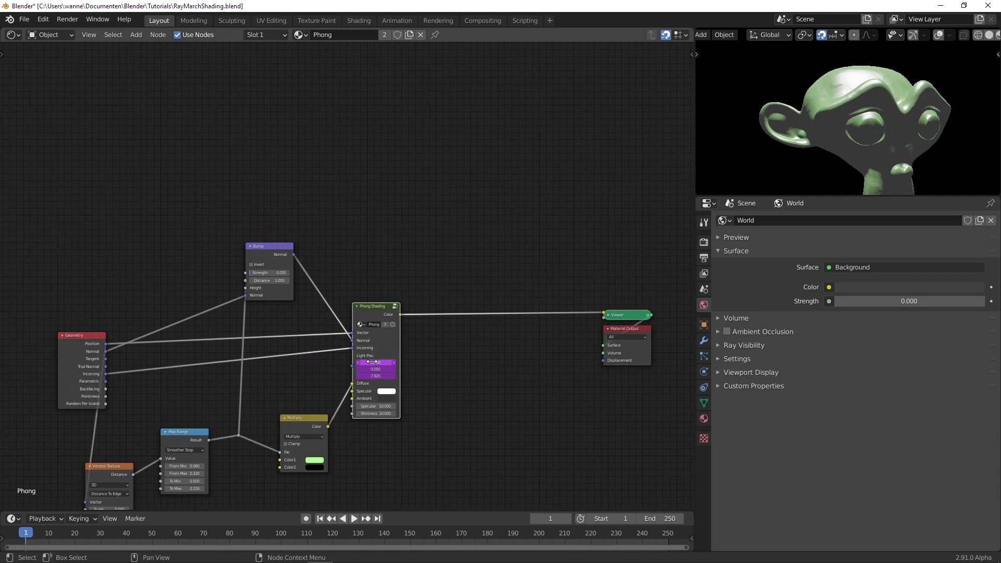
scroll(443, 439, "down", 1)
scroll(412, 460, "up", 5)
middle_click_drag(456, 453, 524, 397)
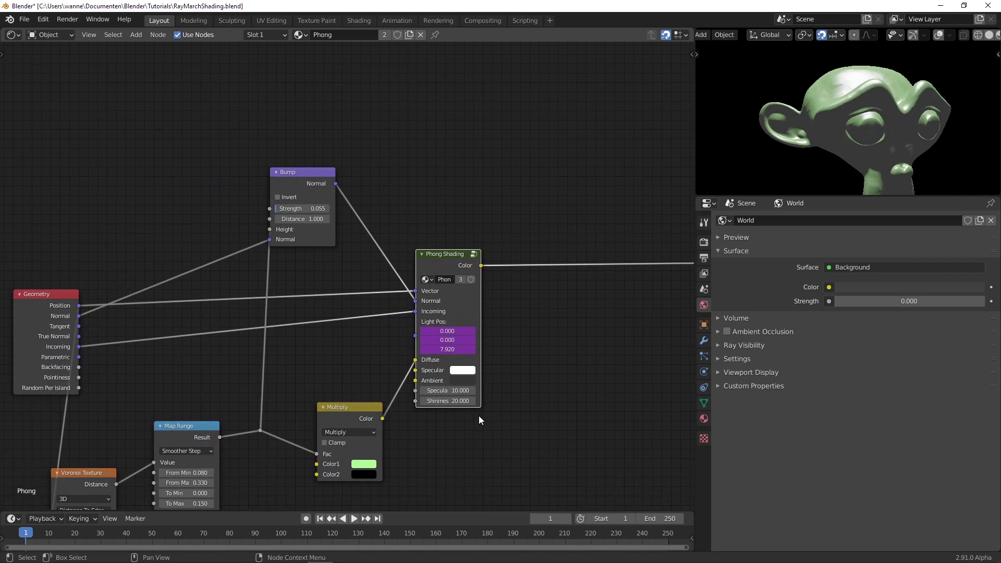
scroll(480, 409, "up", 2)
- Make the Specular colour teal and the Ambient colour near black
left_click(485, 386)
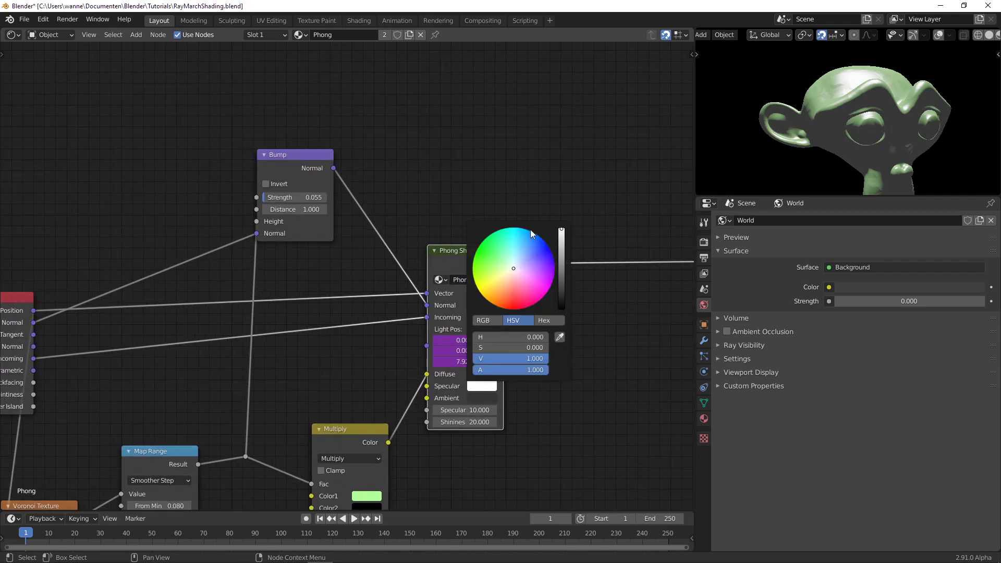
mouse_move(514, 268)
left_mouse_down()
mouse_move(537, 251)
mouse_move(527, 249)
mouse_move(515, 247)
mouse_move(561, 269)
mouse_move(561, 293)
mouse_move(561, 279)
left_mouse_up()
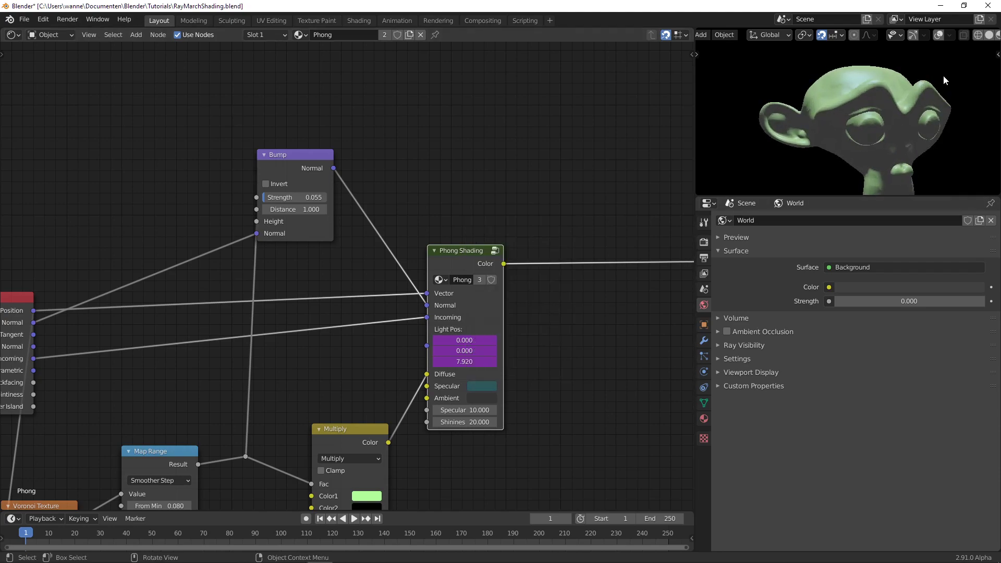
mouse_move(823, 129)
middle_mouse_down()
mouse_move(852, 127)
mouse_move(840, 125)
middle_mouse_up()
middle_click_drag(518, 411, 506, 348)
left_click(470, 335)
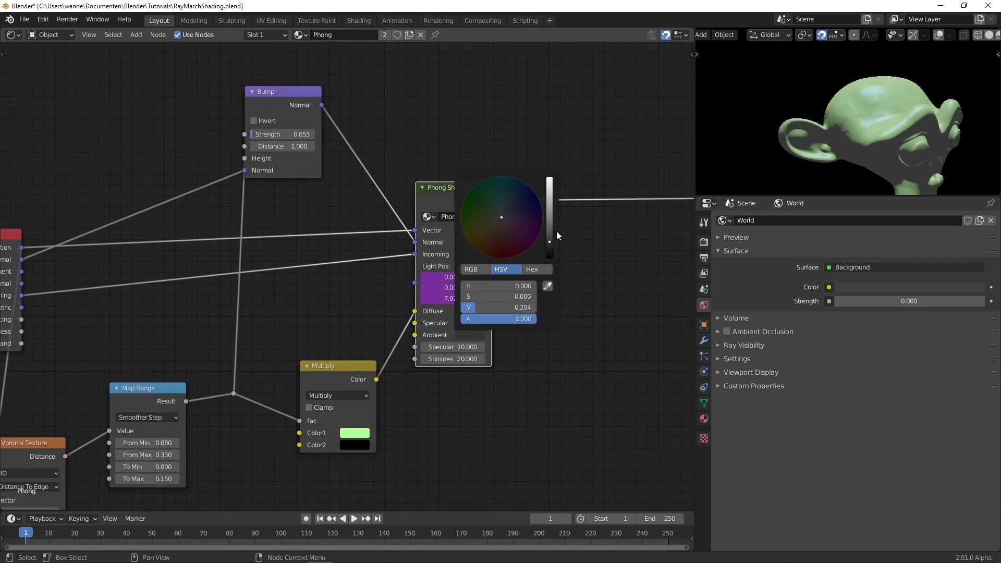
mouse_move(549, 242)
left_mouse_down()
mouse_move(549, 258)
mouse_move(549, 243)
left_mouse_up()
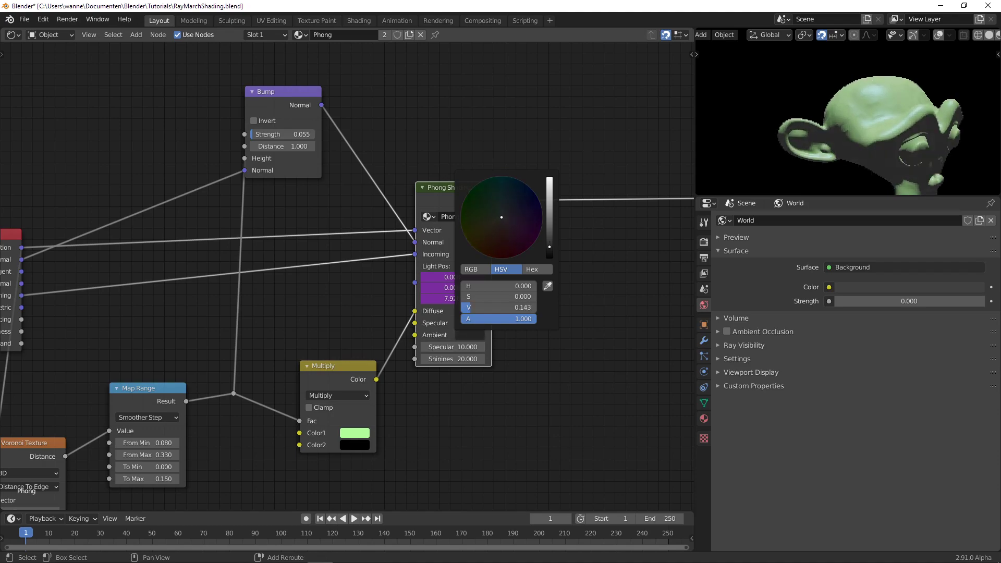
- Set Specular to 5.030 and Shininess to 5.000 on Phong Shading
scroll(509, 380, "up", 2)
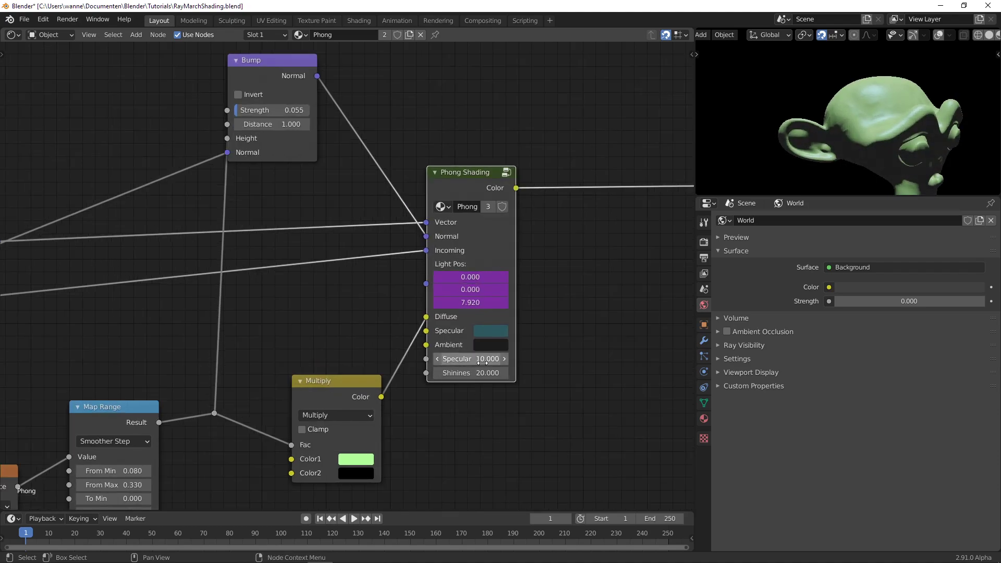
mouse_move(480, 361)
left_mouse_down()
mouse_move(497, 361)
mouse_move(443, 360)
left_mouse_up()
left_click(492, 373)
key("Return")
key("backslash")
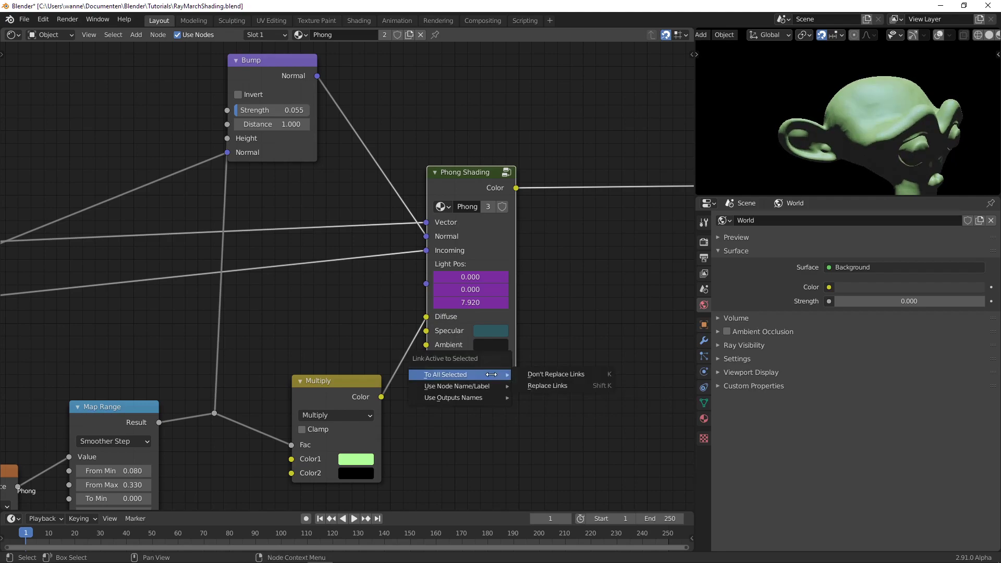
left_click(546, 351)
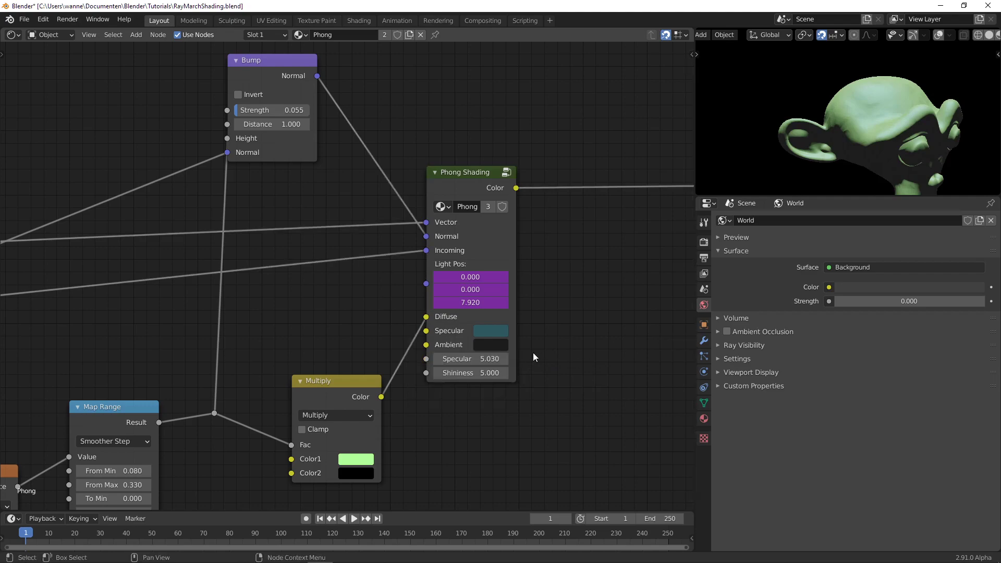
- Move the Phong Shading node up and to the right in the material graph
scroll(292, 223, "down", 2)
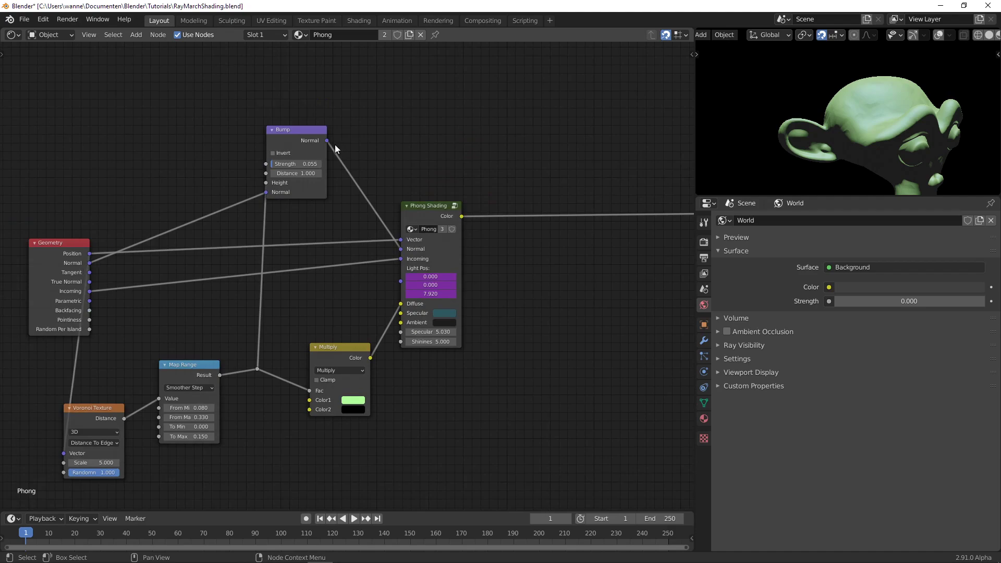
left_click_drag(424, 213, 460, 189)
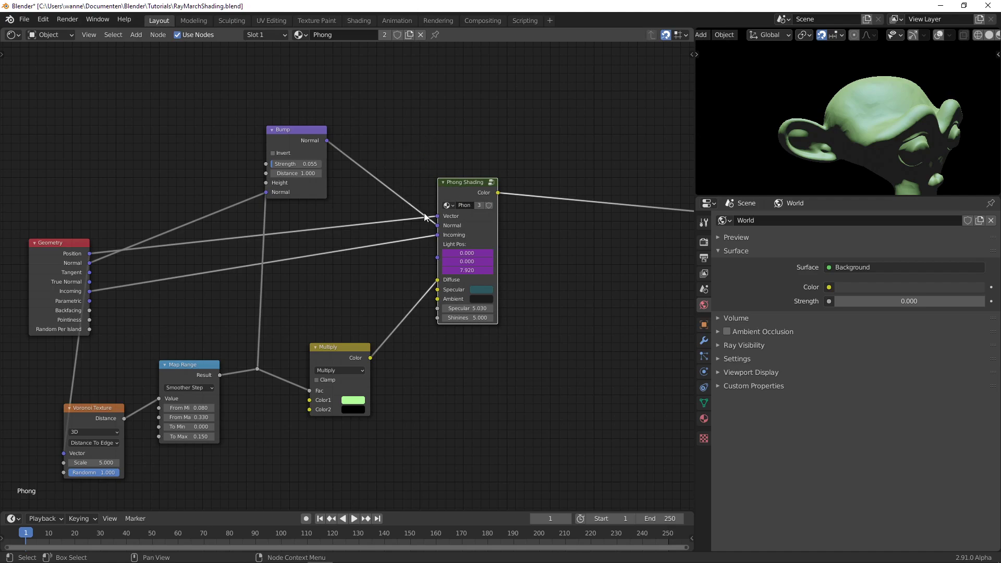
middle_click_drag(367, 147, 395, 138)
- Shrink and re-orbit the monkey preview, then recentre the node graph
scroll(348, 264, "down", 2)
scroll(350, 264, "up", 1)
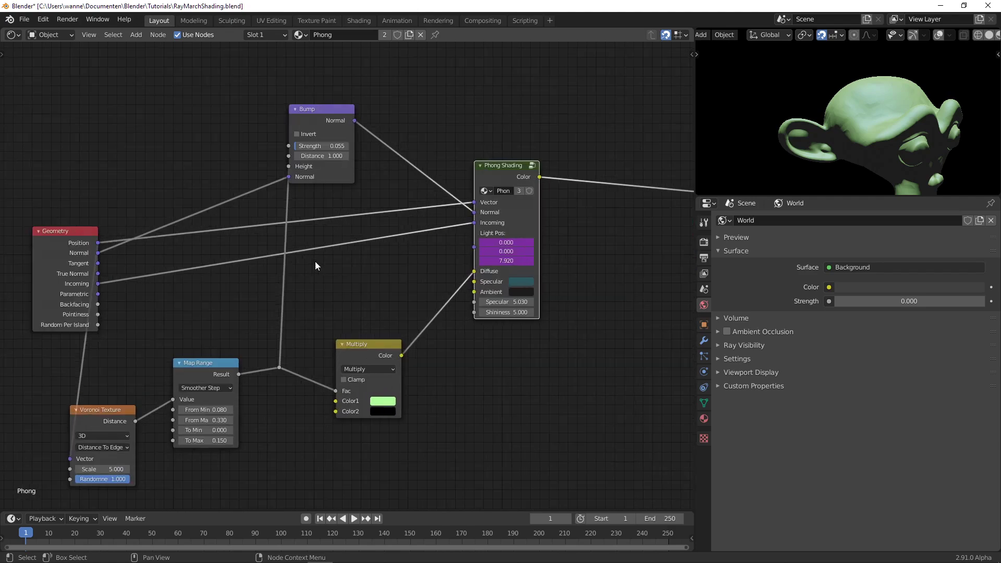
scroll(840, 118, "down", 4)
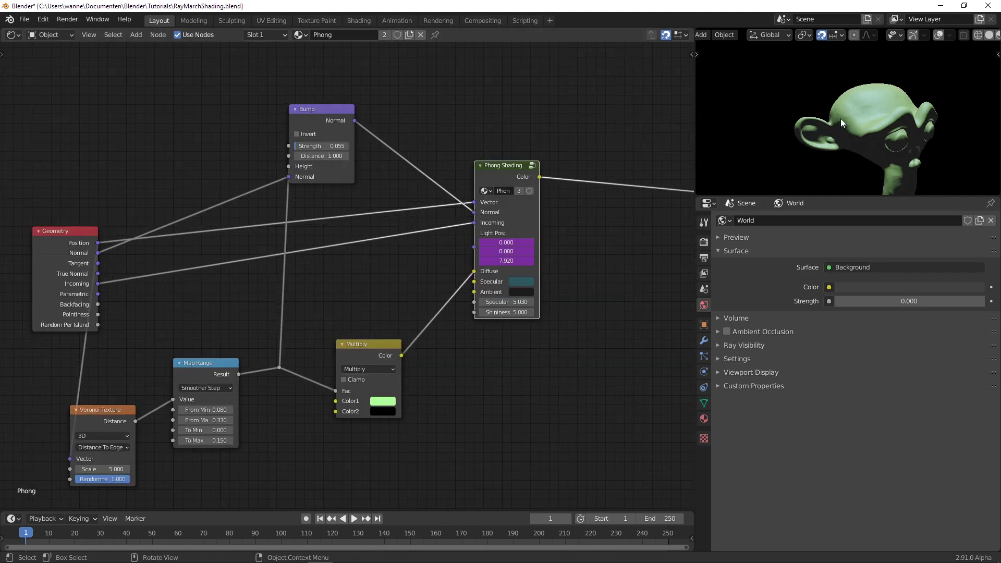
mouse_move(879, 125)
middle_mouse_down()
mouse_move(813, 142)
mouse_move(886, 133)
middle_mouse_up()
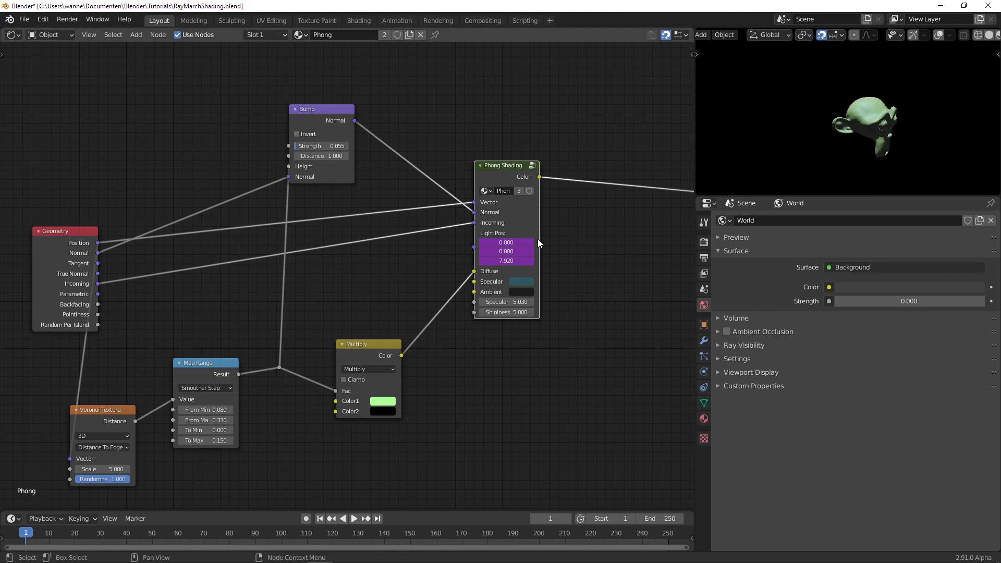
middle_click_drag(364, 309, 477, 226)
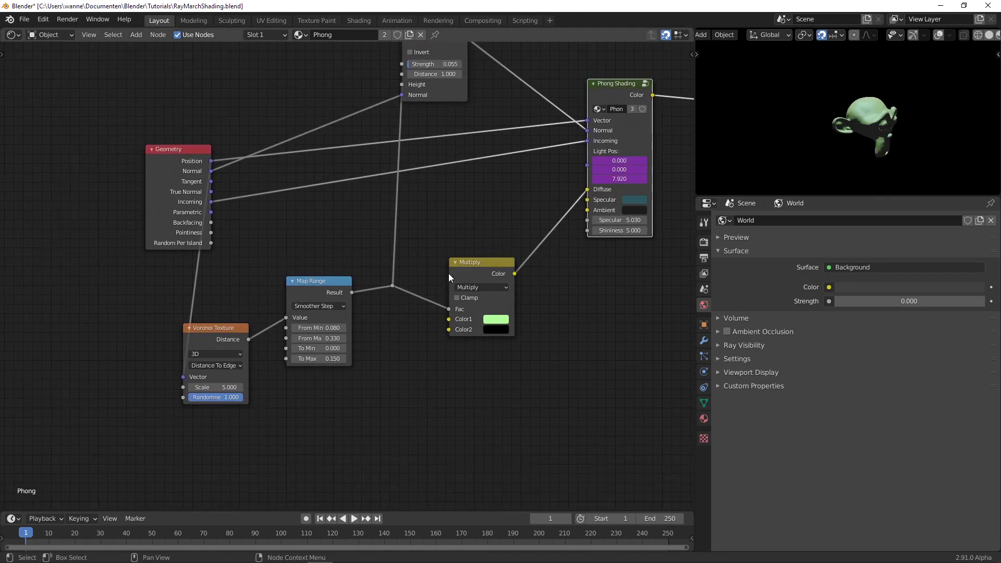
scroll(527, 203, "down", 2)
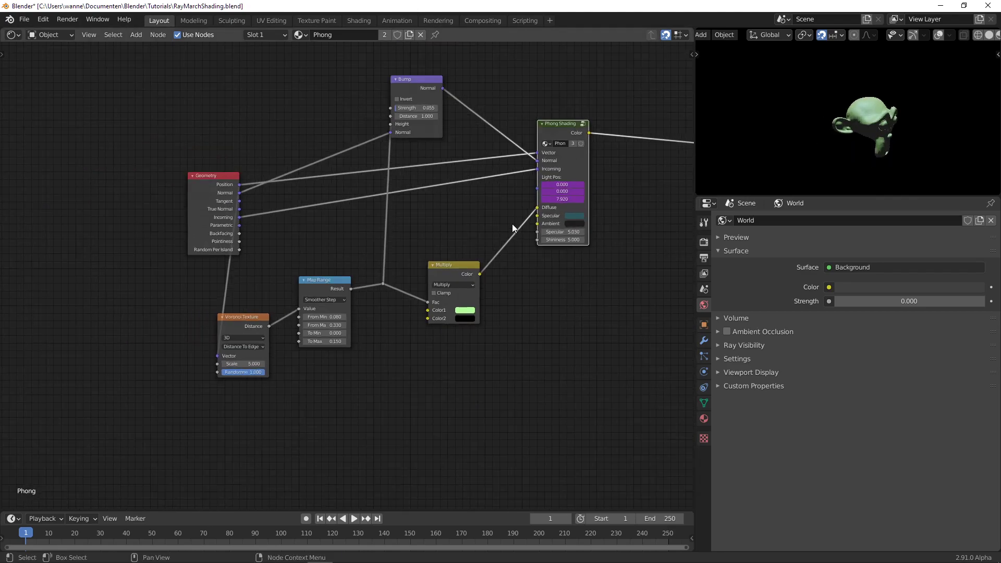
middle_click_drag(499, 228, 452, 254)
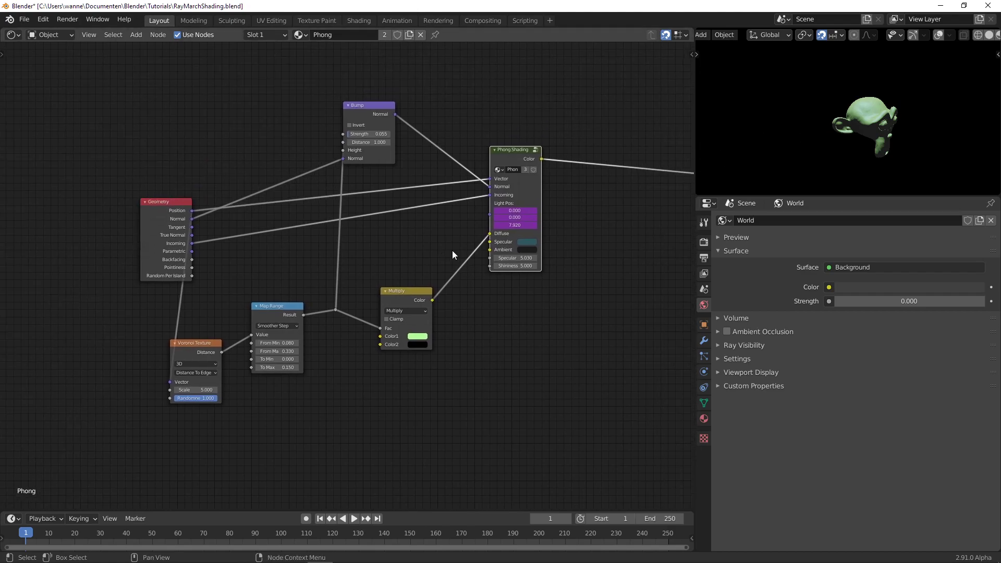